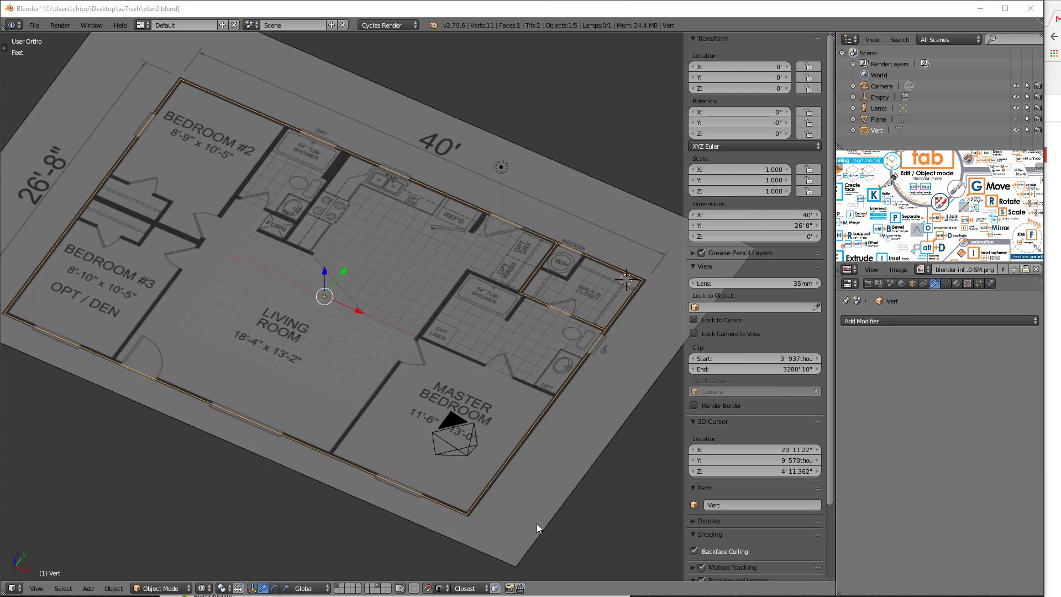
Switch the selected Vert outline object into Edit Mode
{"action": "key", "text": "Tab"}
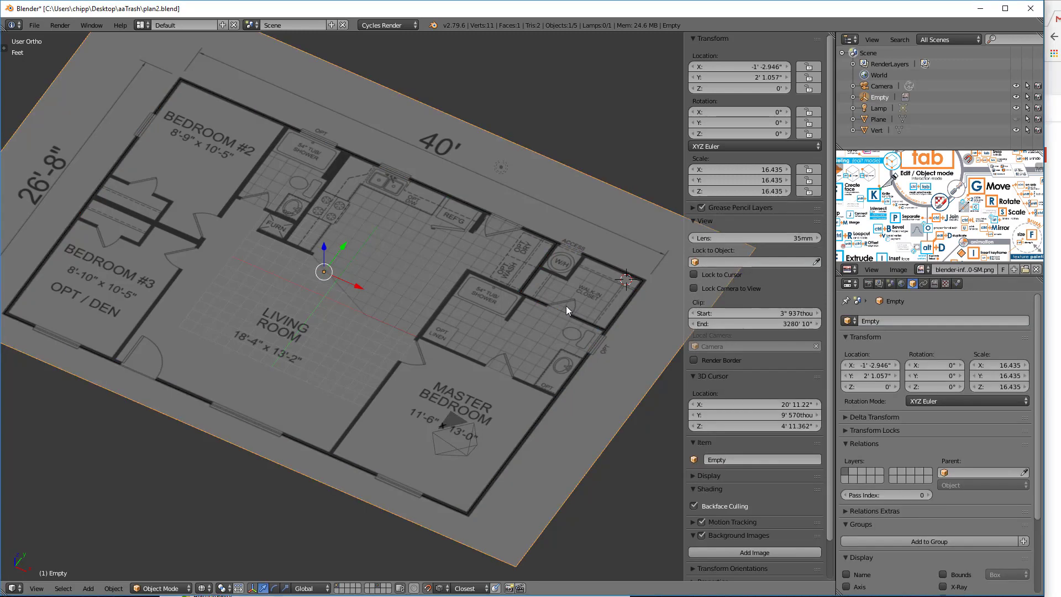
Isolate the Vert outline in local view, test corner moves without keeping them, then deselect all
{"action": "right_click", "coordinate": [569, 312]}
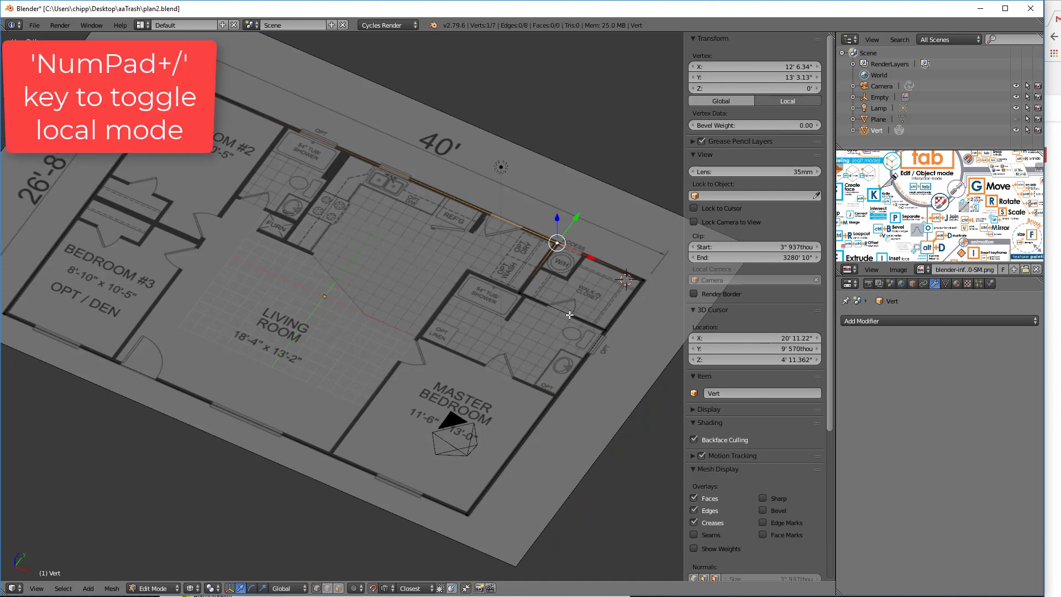
{"action": "key", "text": "KP_Divide"}
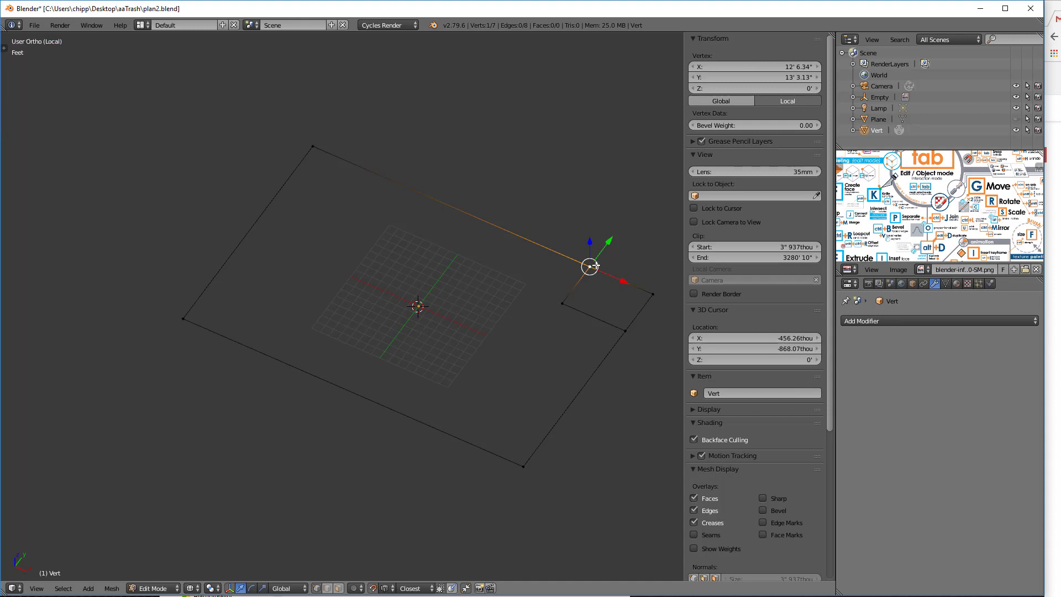
{"action": "left_click_drag", "start_coordinate": [592, 266], "coordinate": [559, 246]}
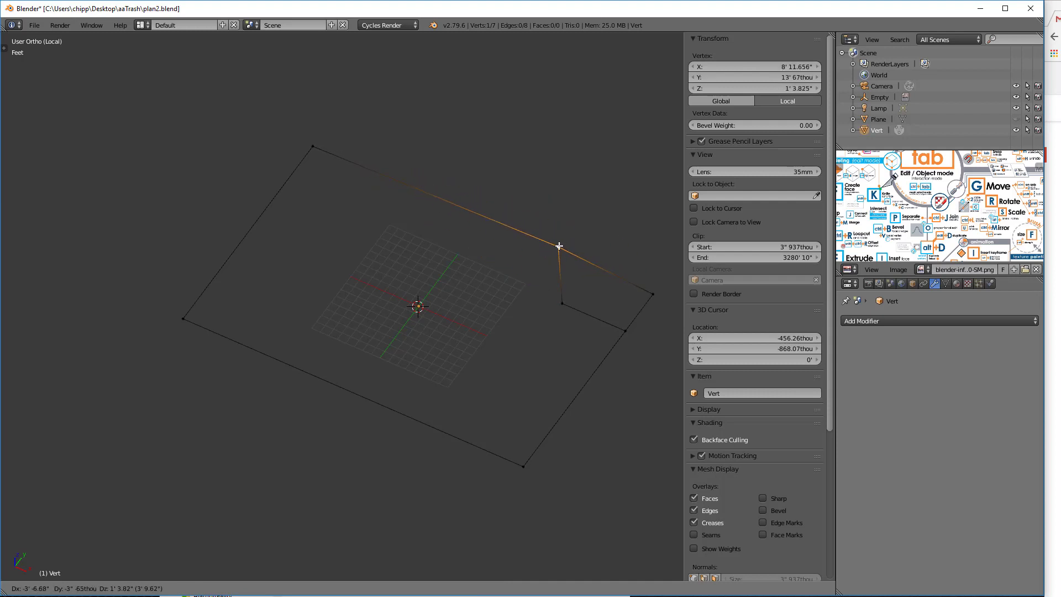
{"action": "key", "text": "Escape"}
{"action": "right_click", "coordinate": [624, 330]}
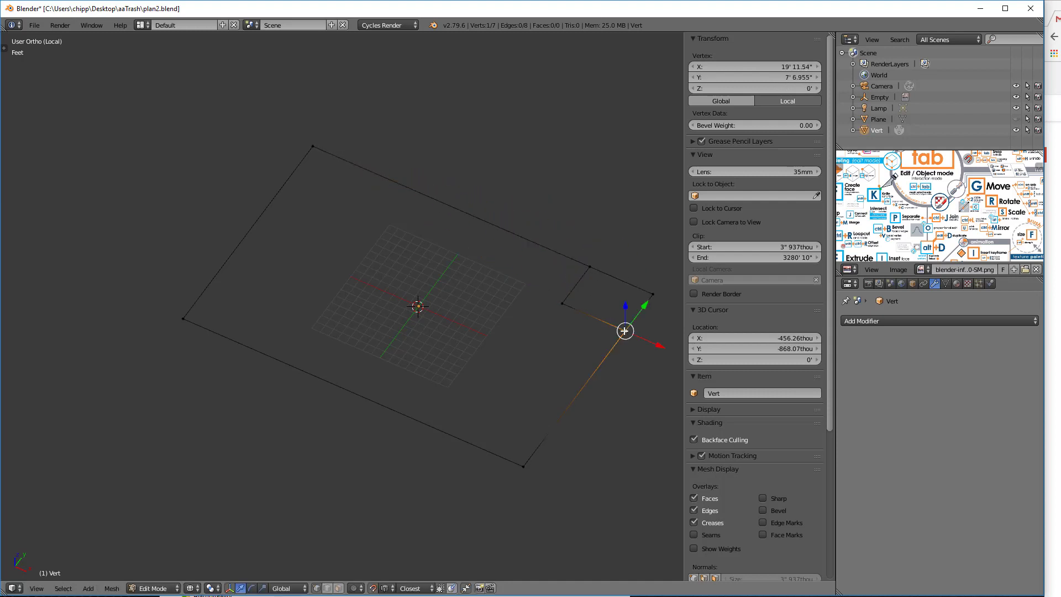
{"action": "key", "text": "g"}
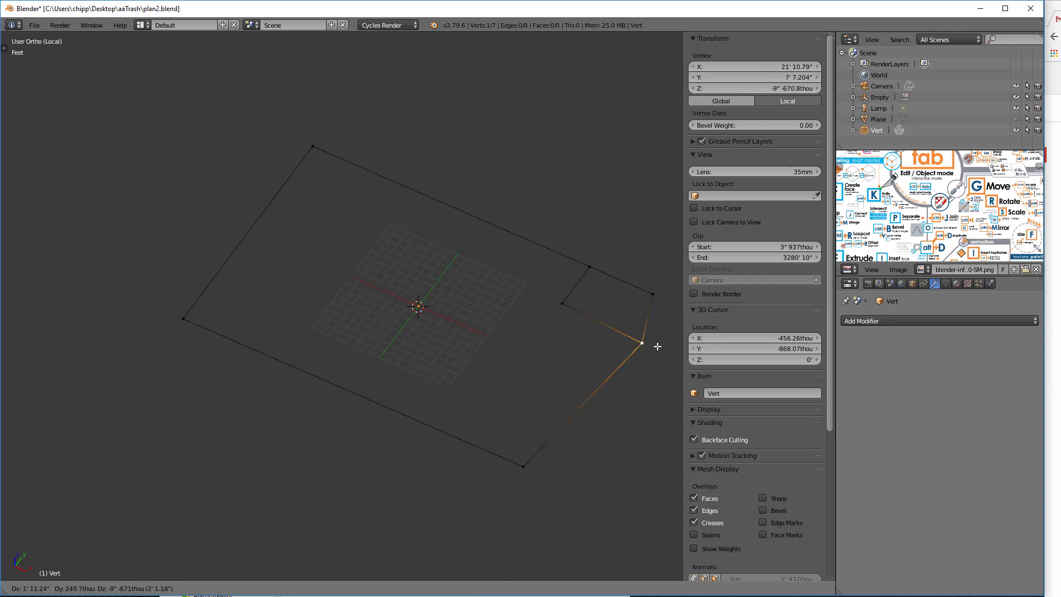
{"action": "key", "text": "Escape"}
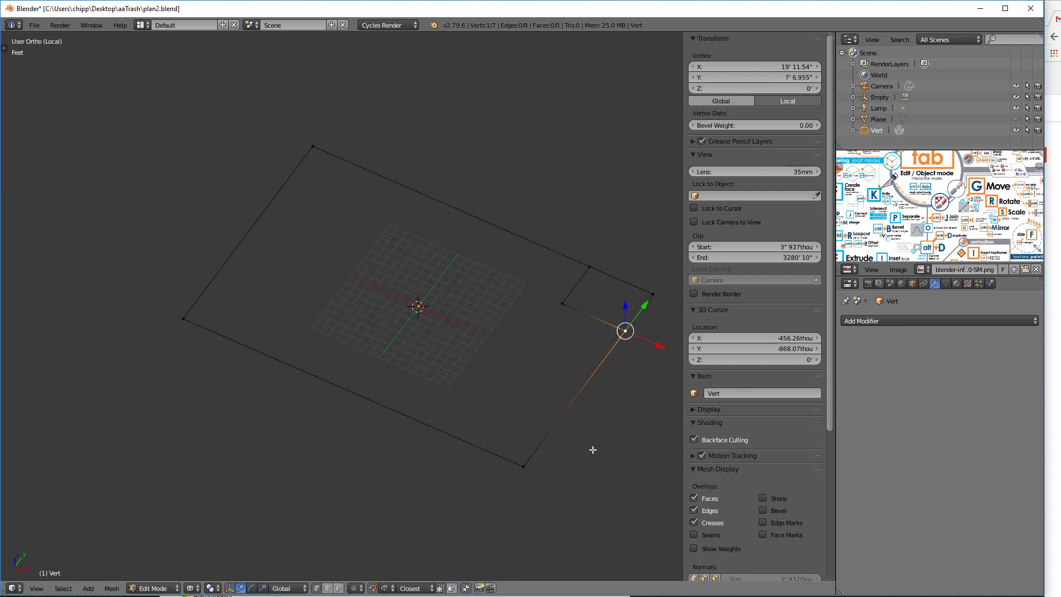
{"action": "scroll", "coordinate": [590, 450], "scroll_direction": "up", "scroll_amount": 1}
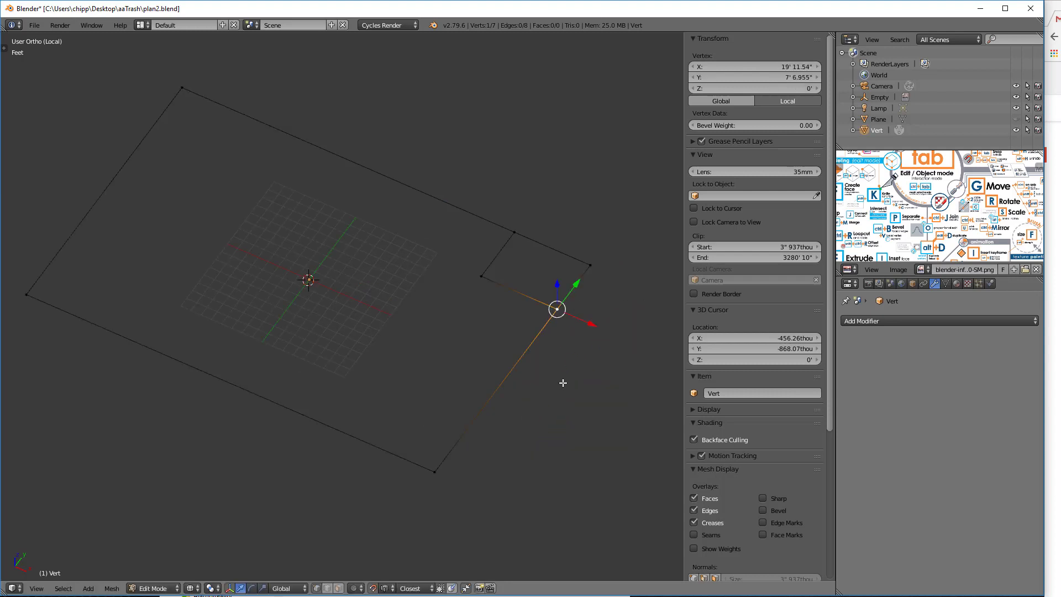
{"action": "key", "text": "a"}
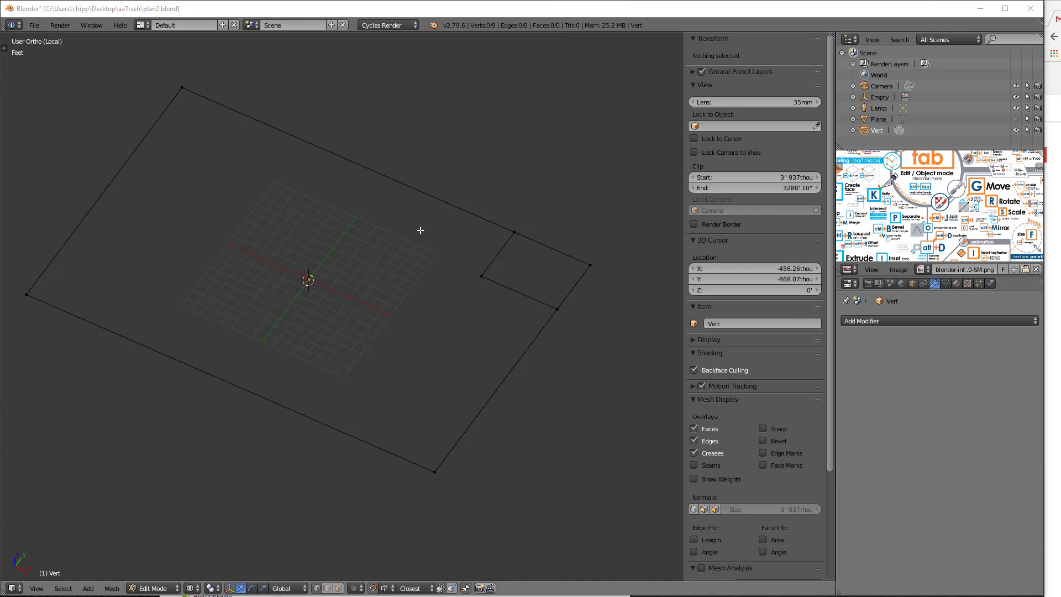
In Edge select mode, delete the top outline edge and the short edge past the corner
{"action": "key", "text": "ctrl+Tab"}
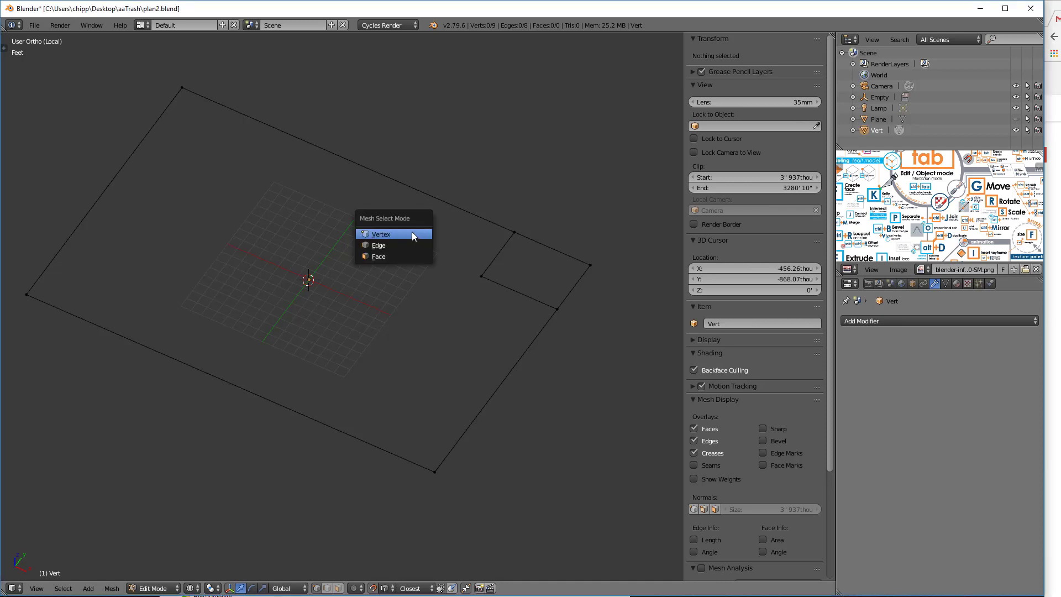
{"action": "left_click", "coordinate": [387, 244]}
{"action": "right_click", "coordinate": [456, 207]}
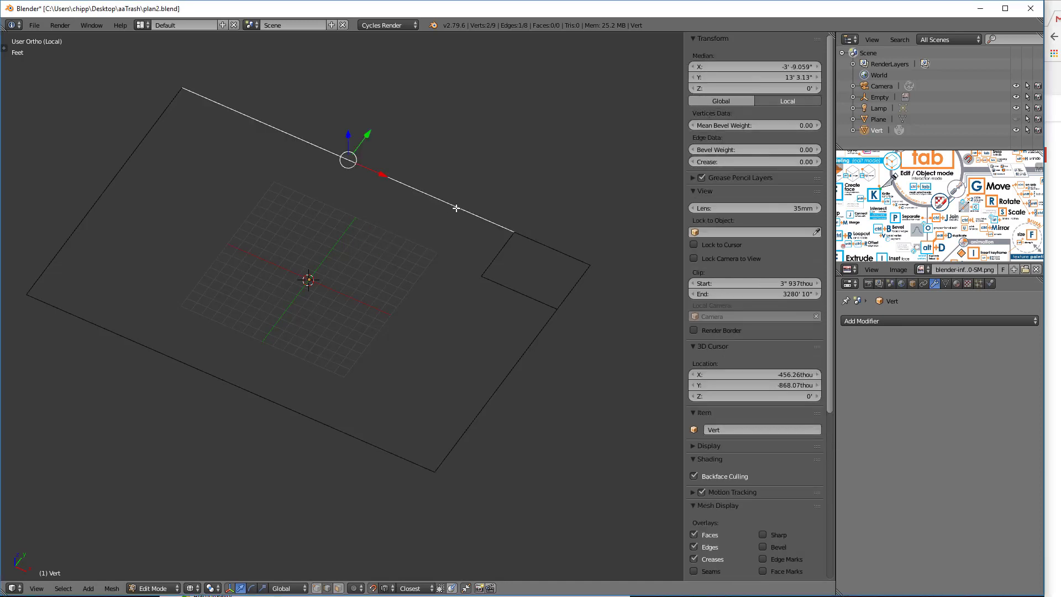
{"action": "right_click", "coordinate": [544, 241]}
{"action": "right_click", "coordinate": [511, 232]}
{"action": "right_click", "coordinate": [534, 240], "text": "shift"}
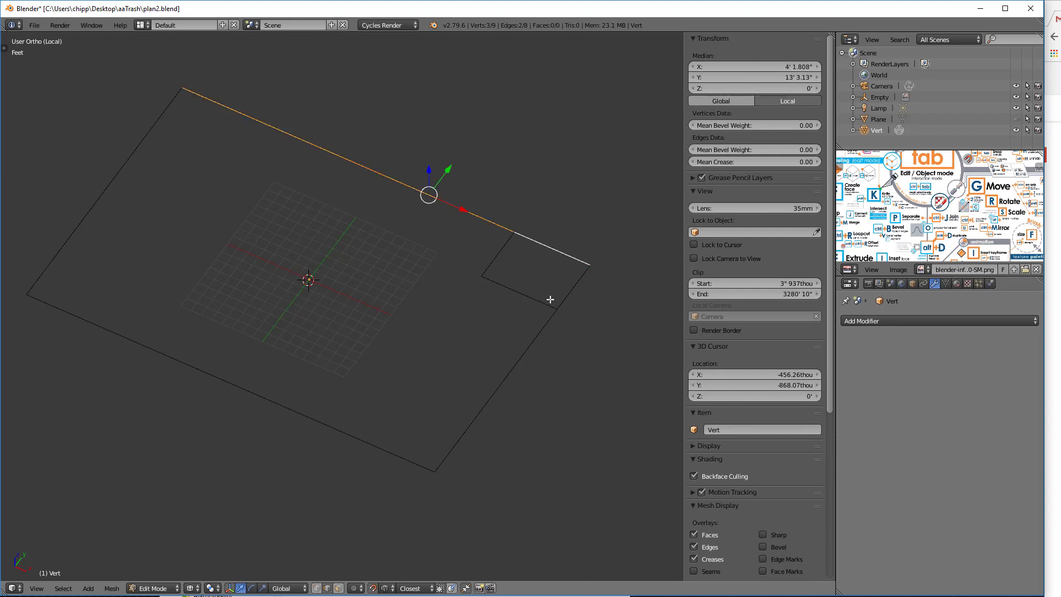
{"action": "key", "text": "x"}
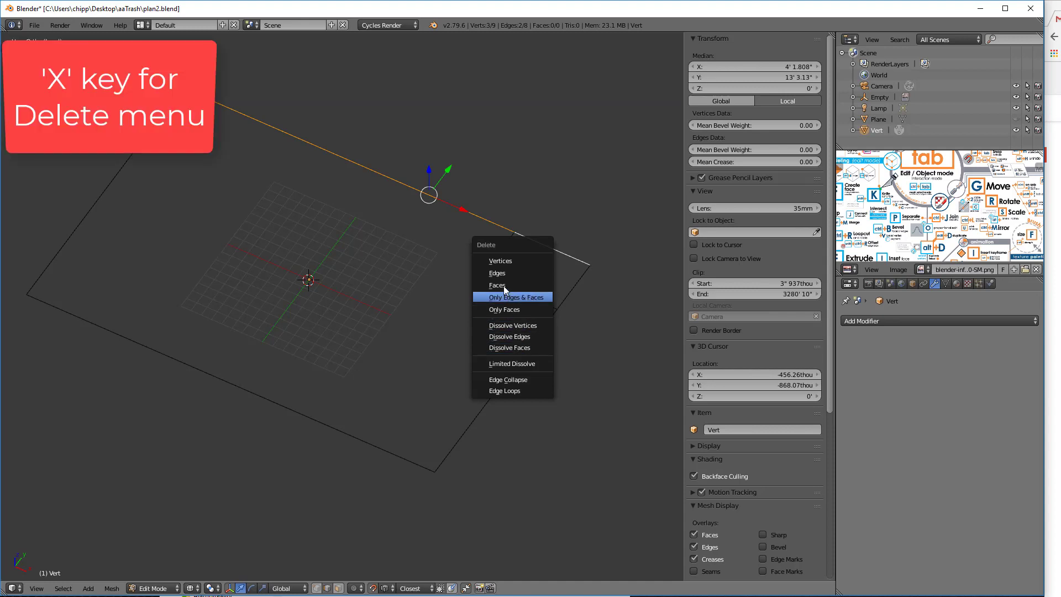
{"action": "left_click", "coordinate": [519, 273]}
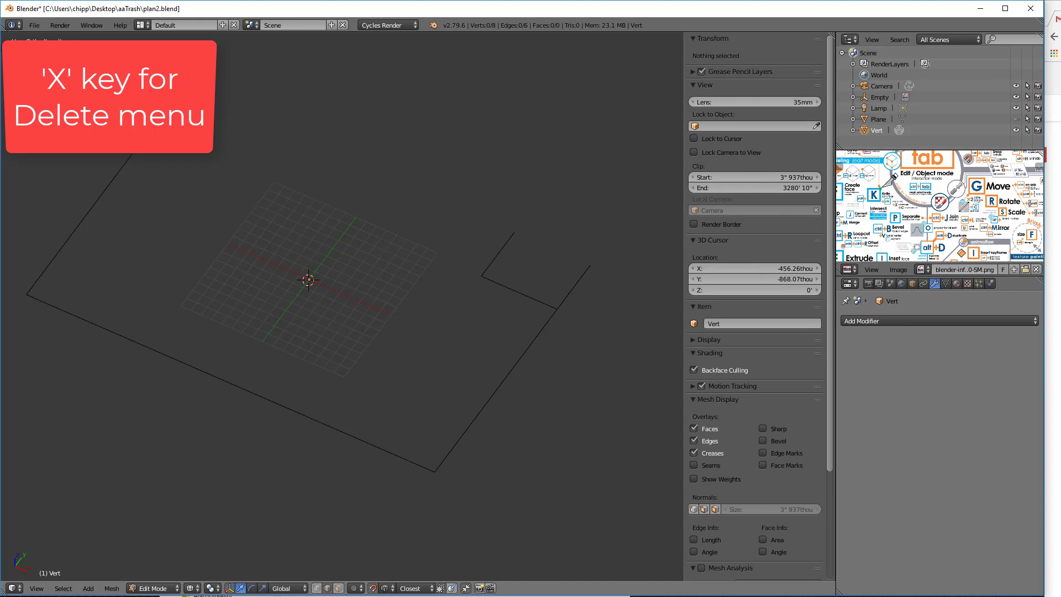
Join the top-left corner vertex to the far right corner vertex with a new edge
{"action": "key", "text": "ctrl+Tab"}
{"action": "left_click", "coordinate": [151, 80]}
{"action": "right_click", "coordinate": [182, 87]}
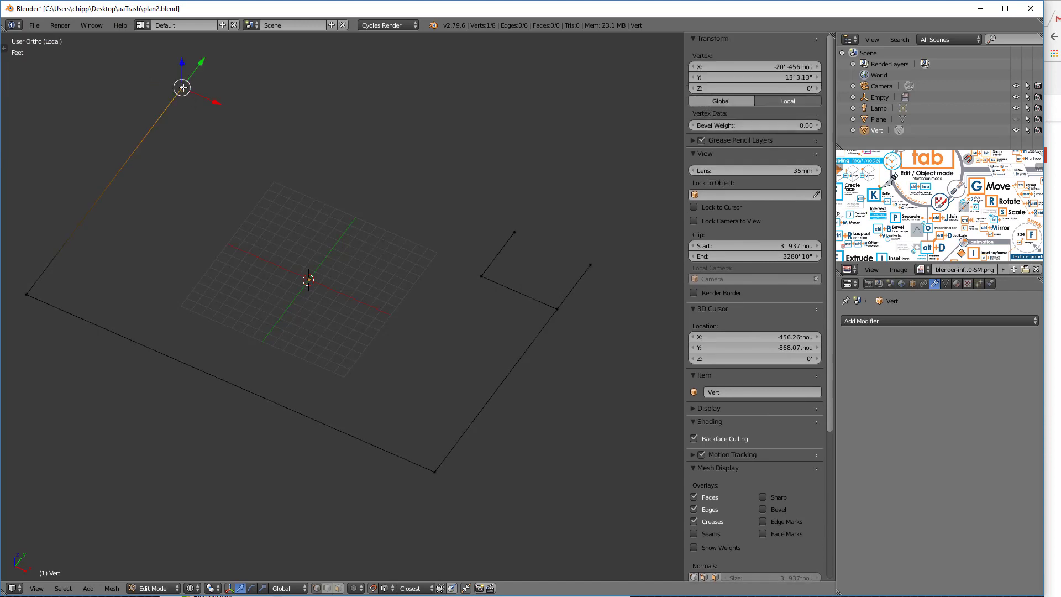
{"action": "right_click", "coordinate": [591, 266], "text": "shift"}
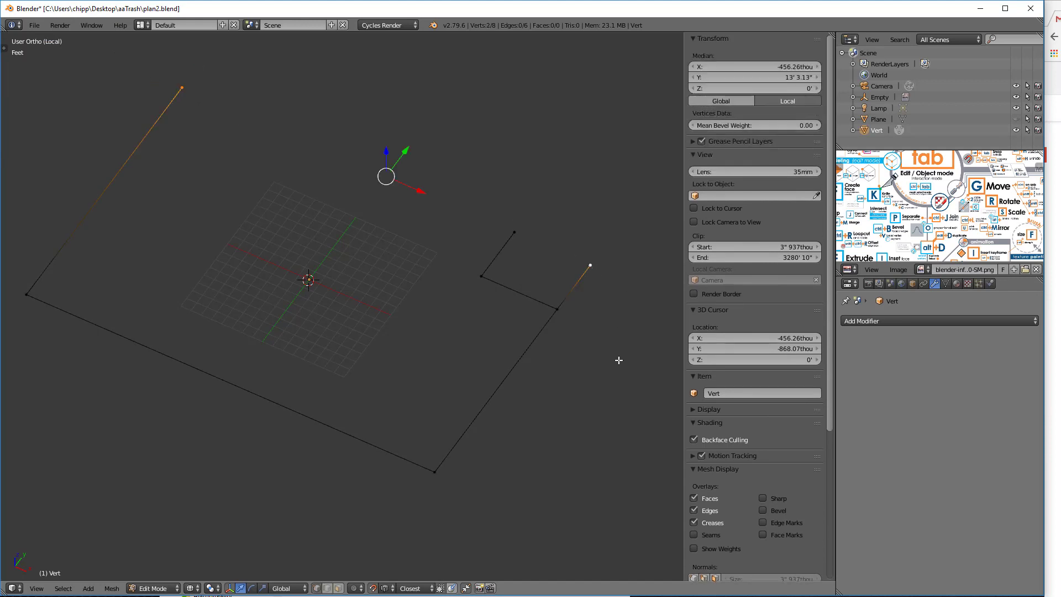
{"action": "key", "text": "f"}
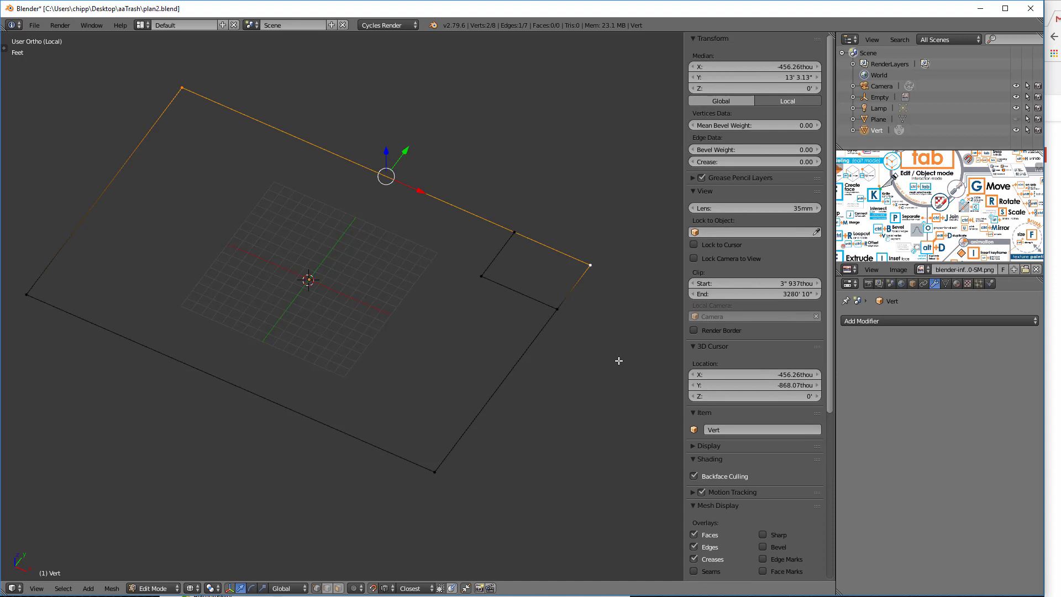
In Edge select mode, delete the short right-corner edge and the long lower-right edge
{"action": "key", "text": "ctrl+Tab"}
{"action": "left_click", "coordinate": [566, 307]}
{"action": "right_click", "coordinate": [569, 293]}
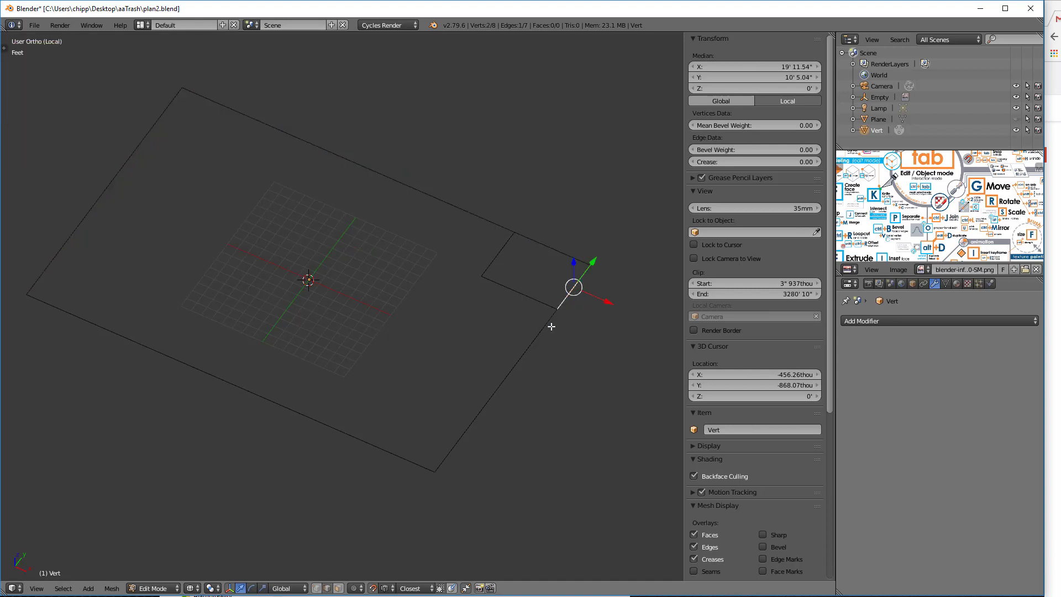
{"action": "right_click", "coordinate": [546, 328], "text": "shift"}
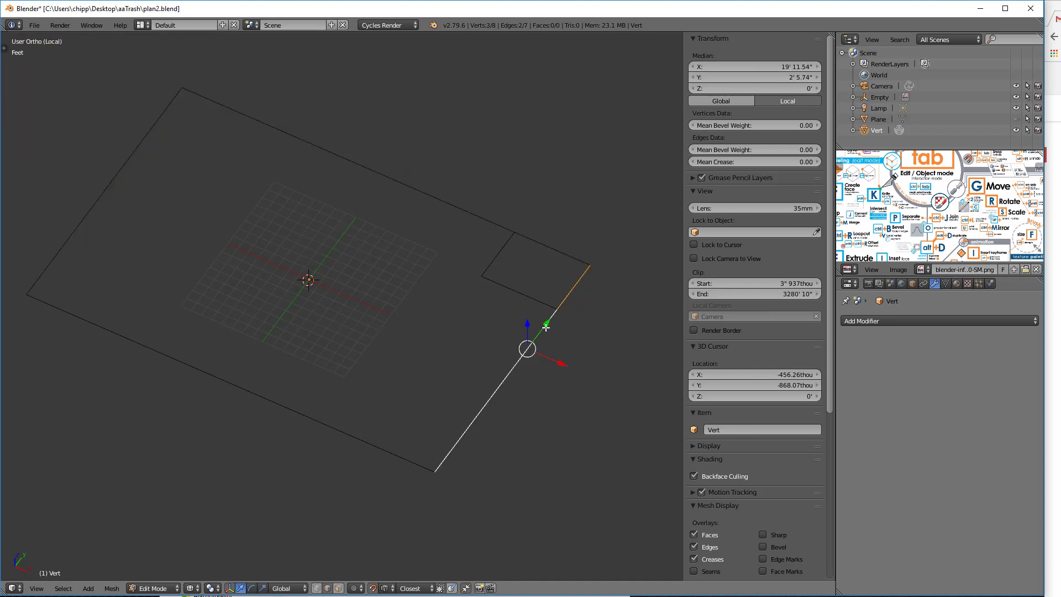
{"action": "key", "text": "x"}
{"action": "left_click", "coordinate": [550, 325]}
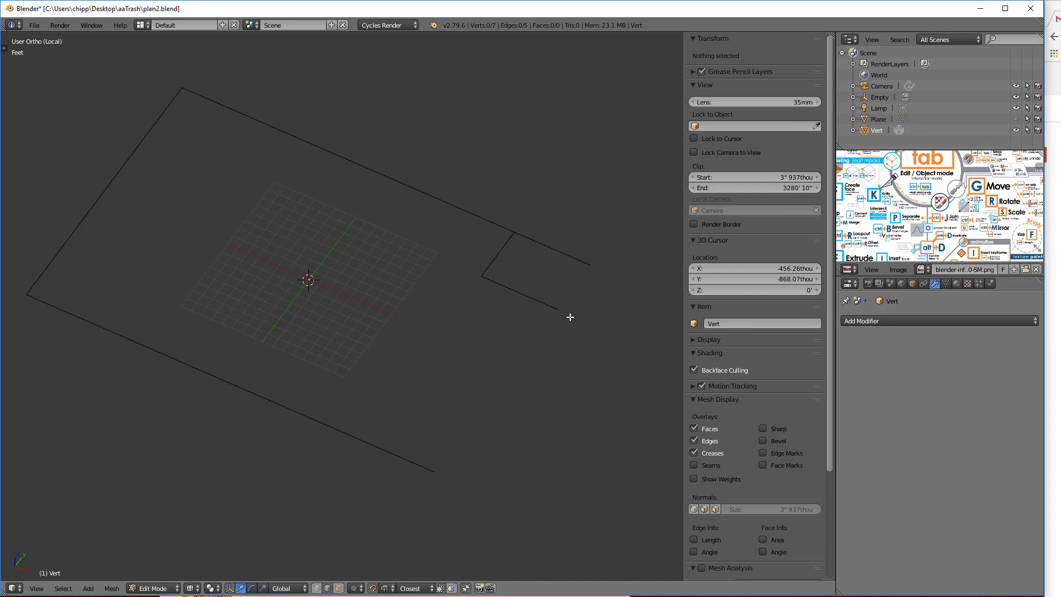
Connect the bottom corner vertex to the far right corner vertex with a new edge
{"action": "key", "text": "ctrl+Tab"}
{"action": "left_click", "coordinate": [554, 307]}
{"action": "right_click", "coordinate": [590, 265]}
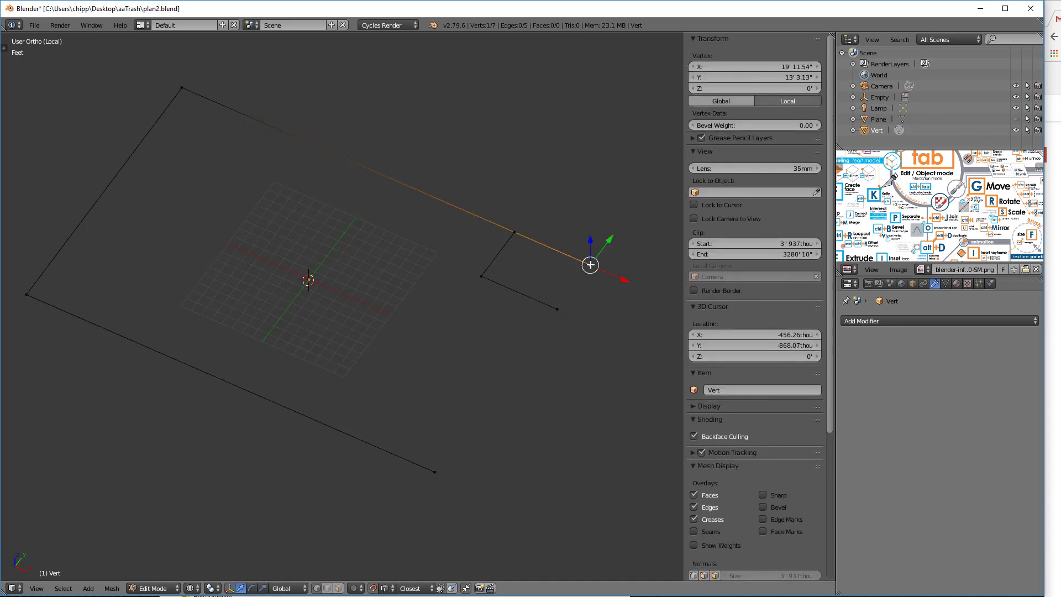
{"action": "right_click", "coordinate": [434, 471]}
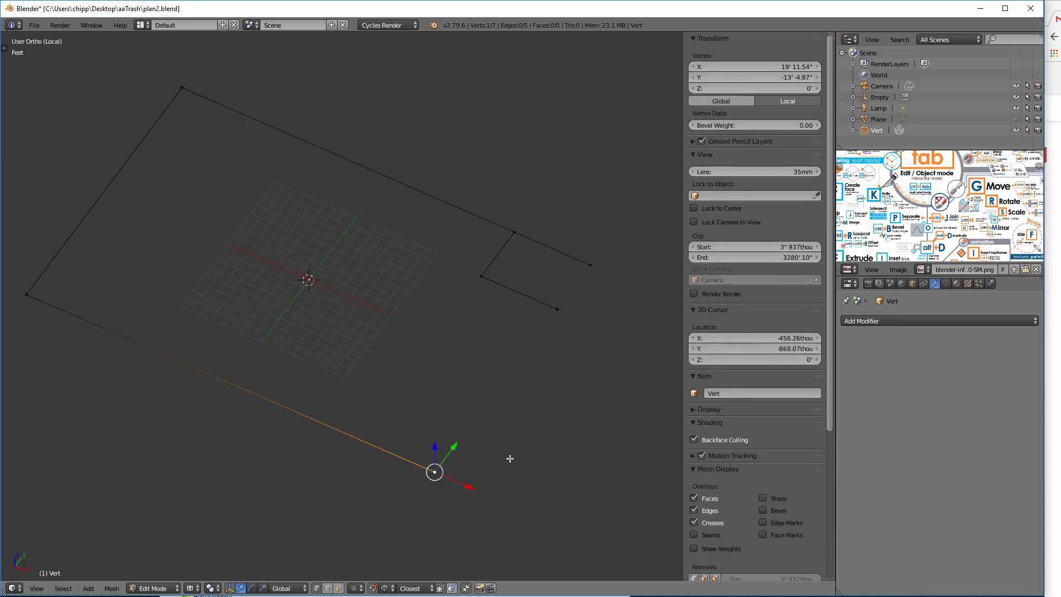
{"action": "right_click", "coordinate": [590, 265], "text": "shift"}
{"action": "key", "text": "f"}
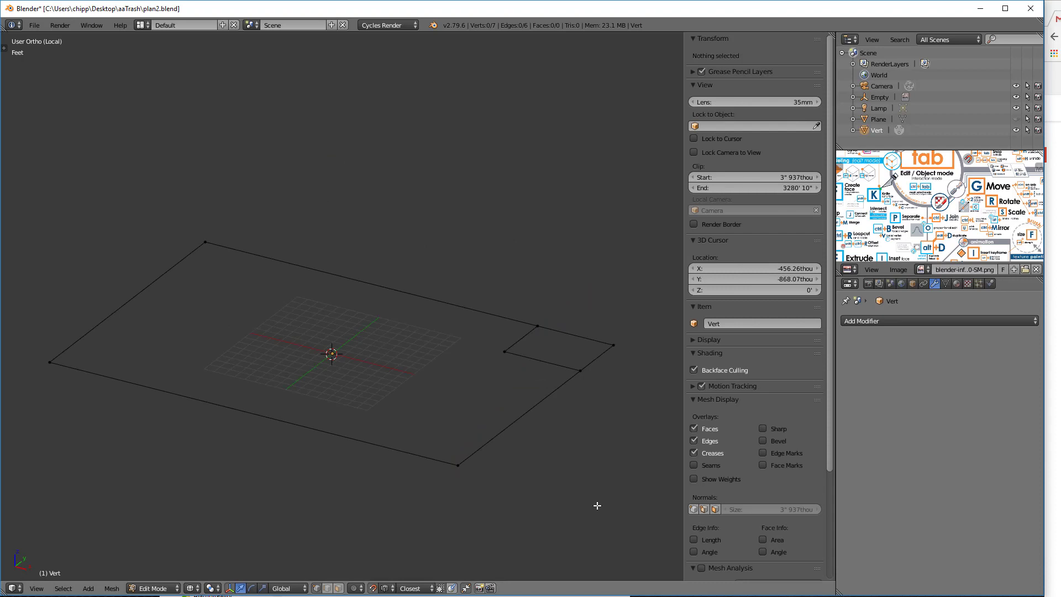
Extrude the whole outline straight up along Z into walls about 18' 2" tall
{"action": "key", "text": "a"}
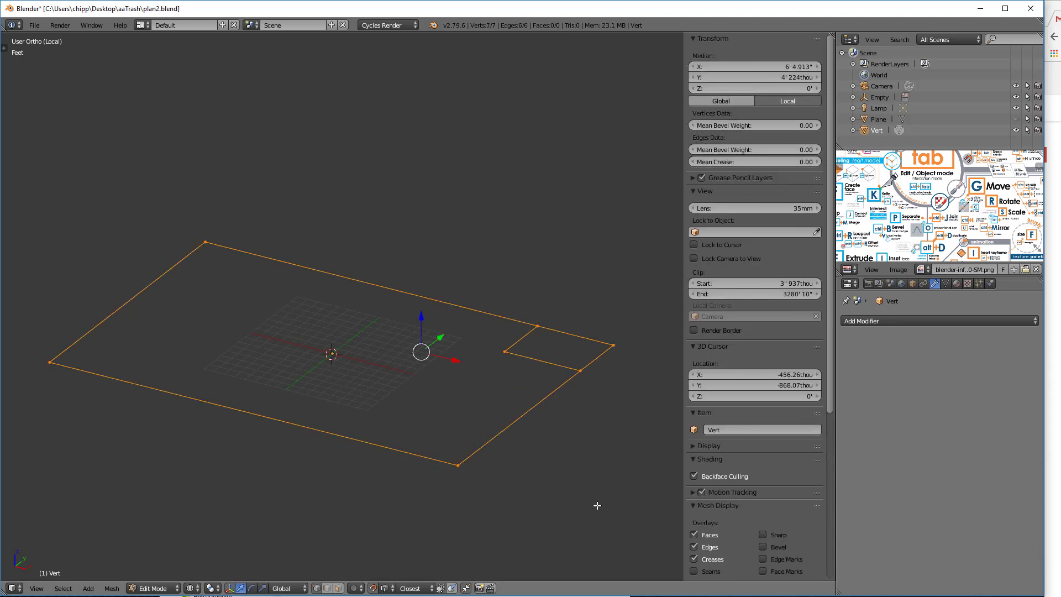
{"action": "key", "text": "e"}
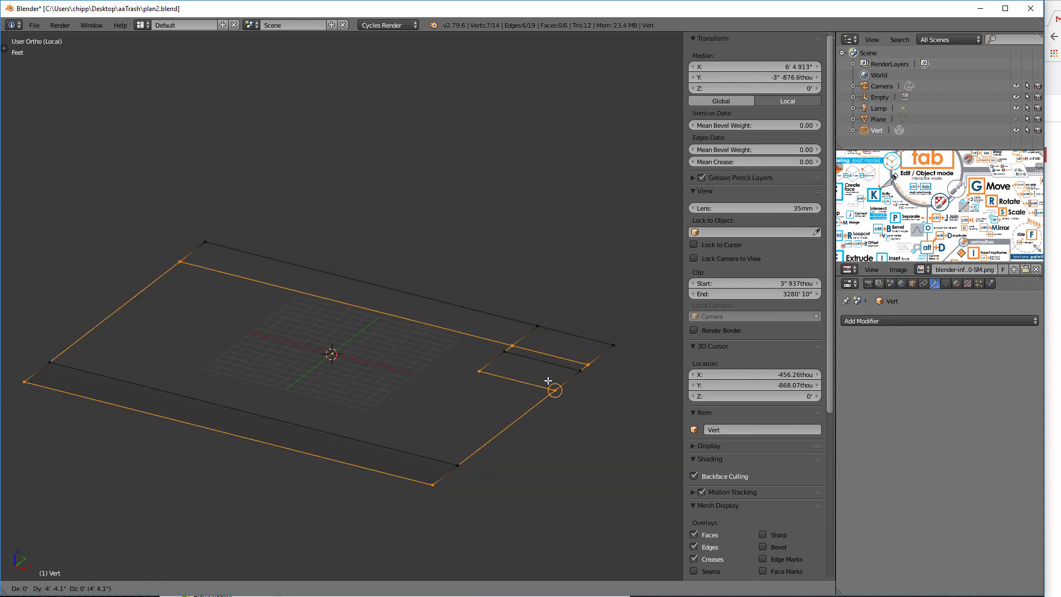
{"action": "key", "text": "z"}
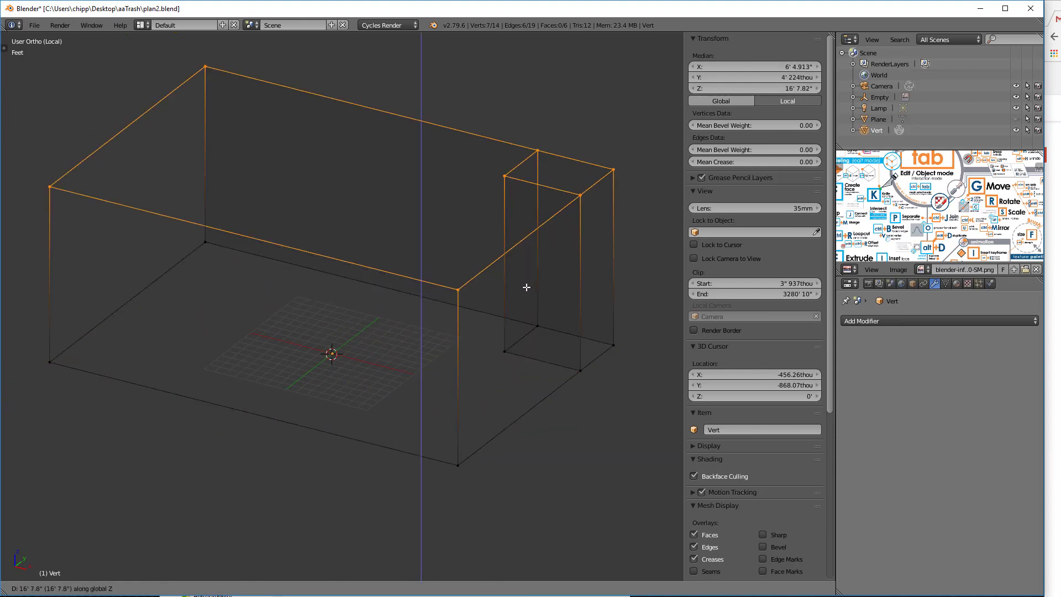
{"action": "left_click", "coordinate": [525, 267]}
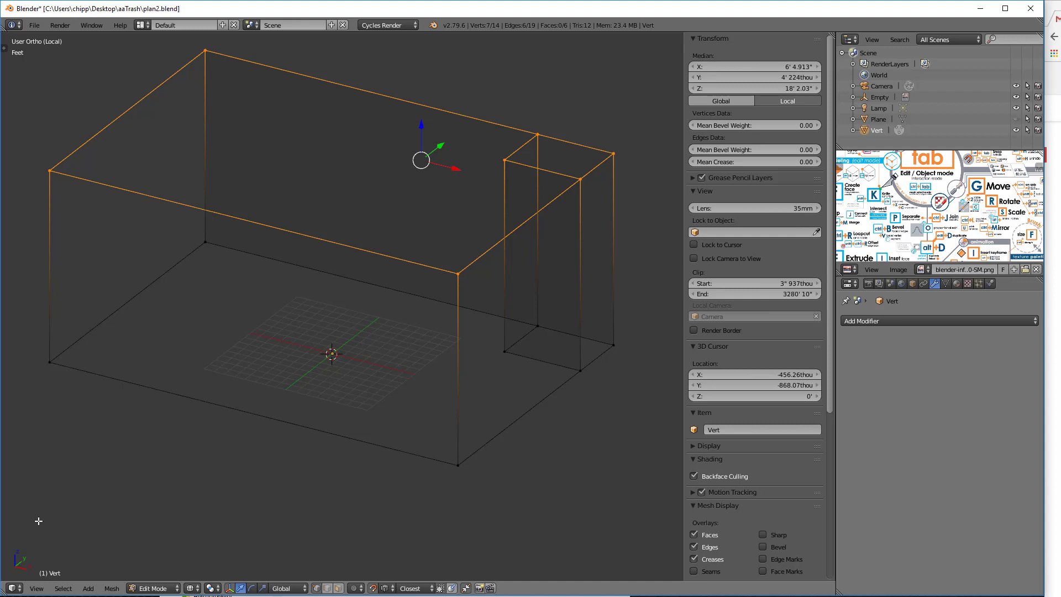
Set the extrusion's Vector Z to 10' in the Extrude Region panel
{"action": "key", "text": "F6"}
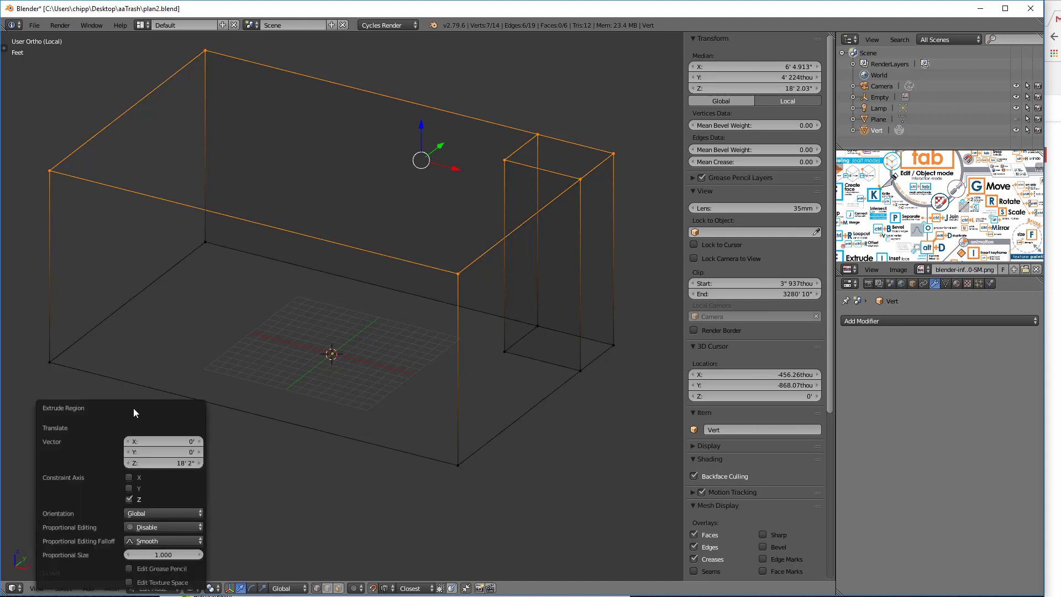
{"action": "key", "text": "F6"}
{"action": "left_click_drag", "start_coordinate": [478, 332], "coordinate": [556, 319]}
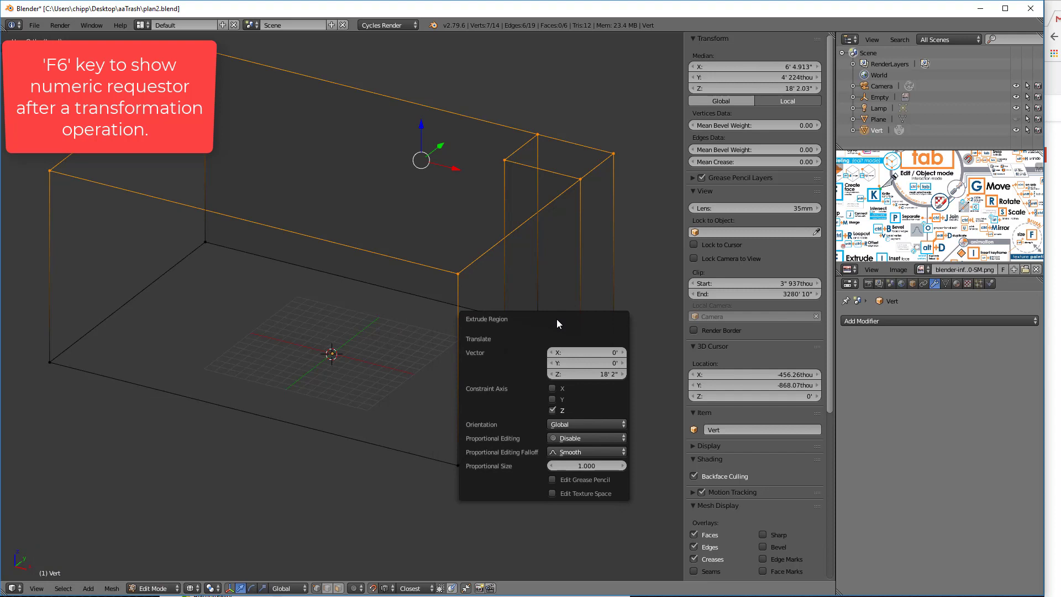
{"action": "left_click", "coordinate": [604, 374]}
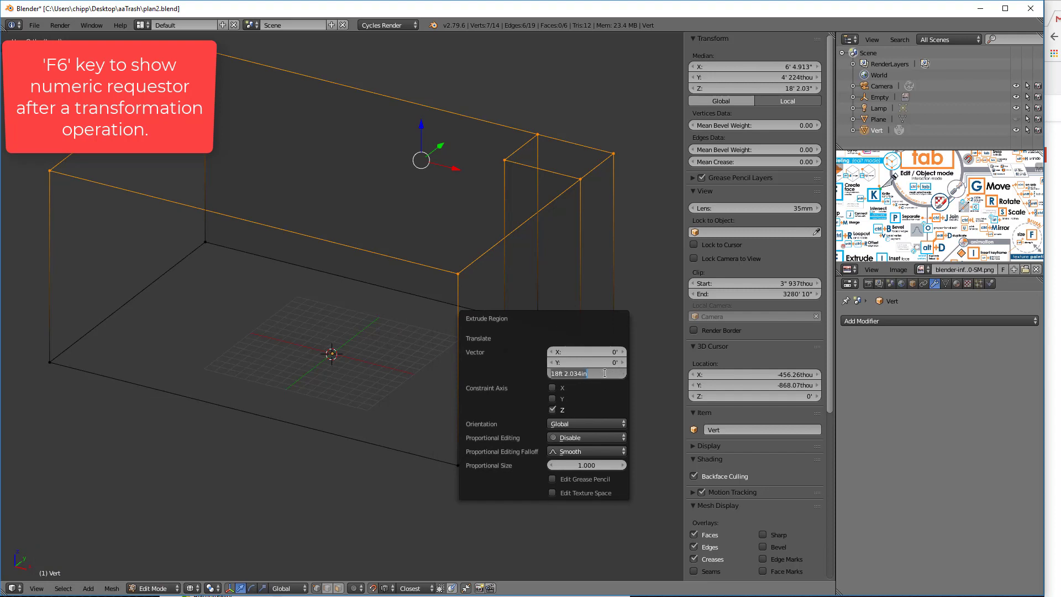
{"action": "type", "text": "10'"}
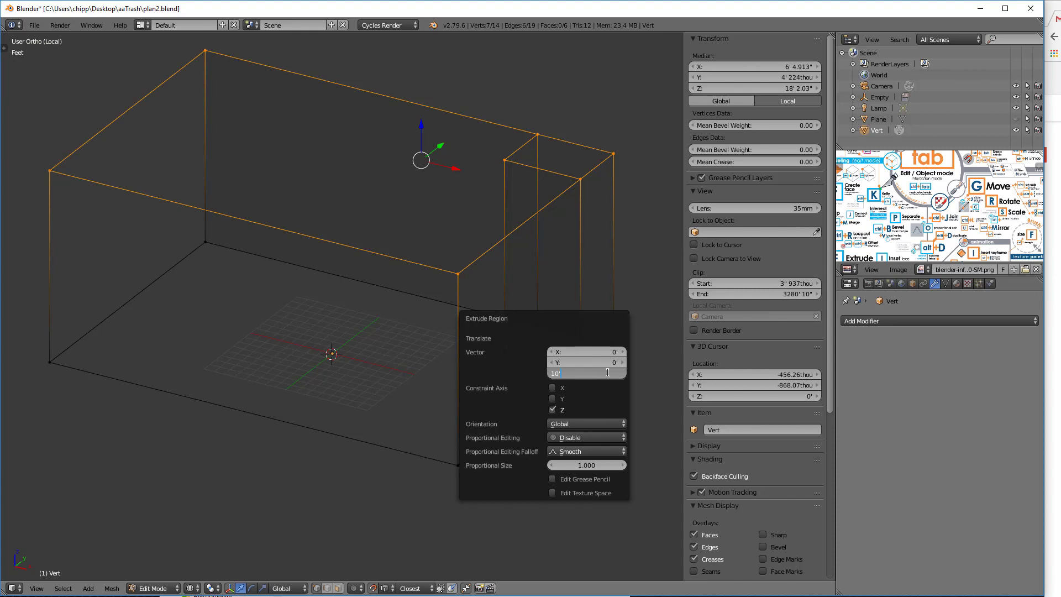
{"action": "key", "text": "Return"}
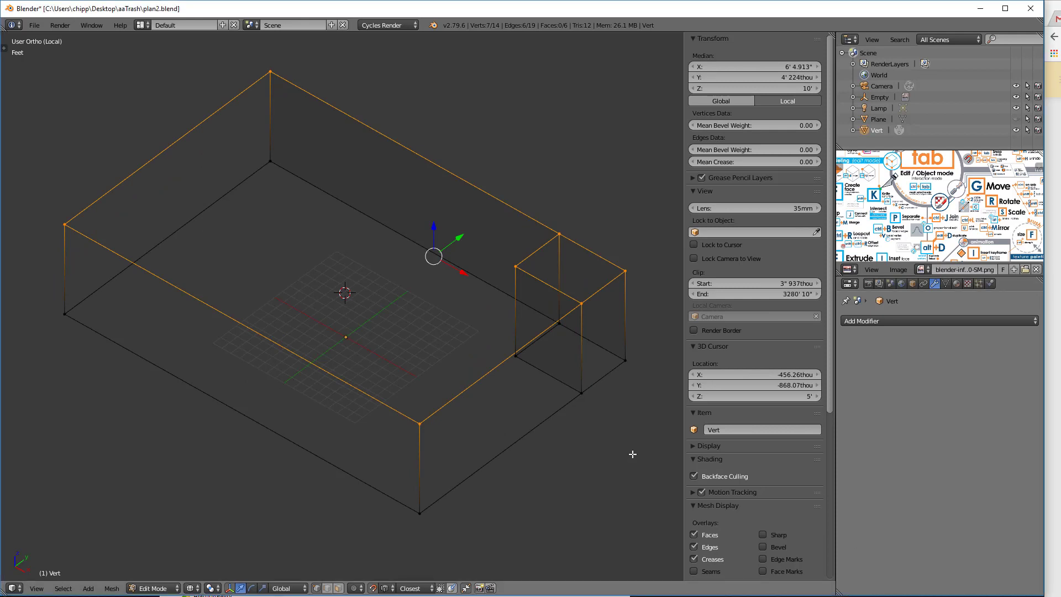
Exit local view, switch viewport shading to Solid, and return Vert to Object Mode
{"action": "key", "text": "KP_Divide"}
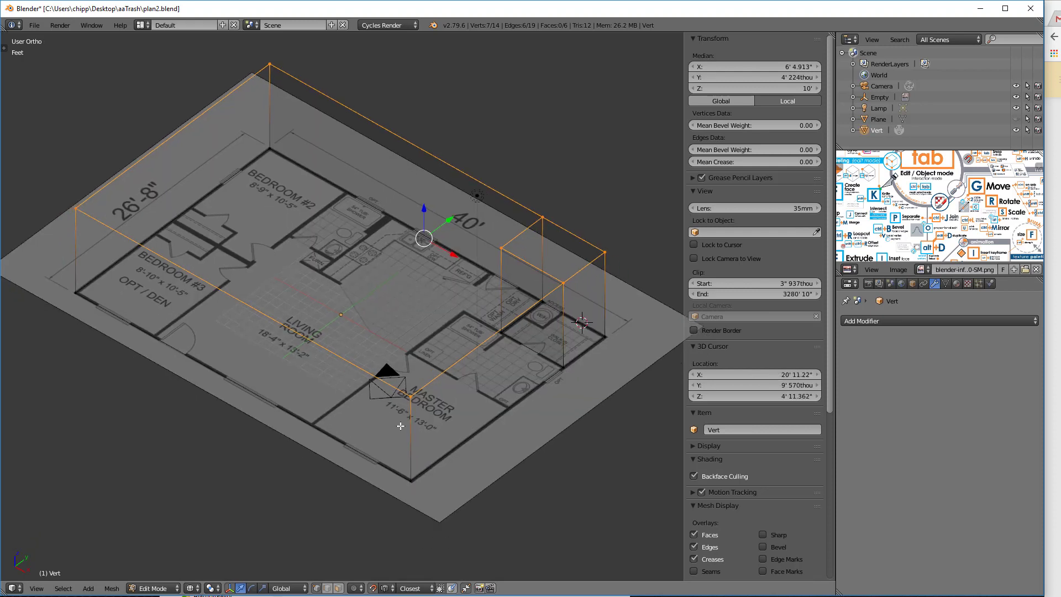
{"action": "left_click", "coordinate": [192, 589]}
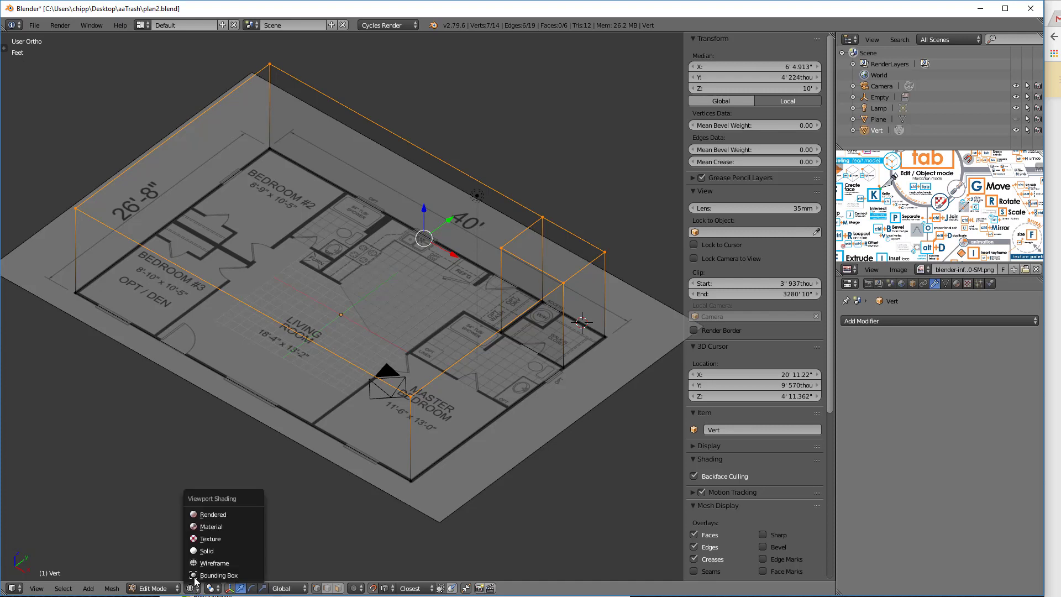
{"action": "left_click", "coordinate": [205, 550]}
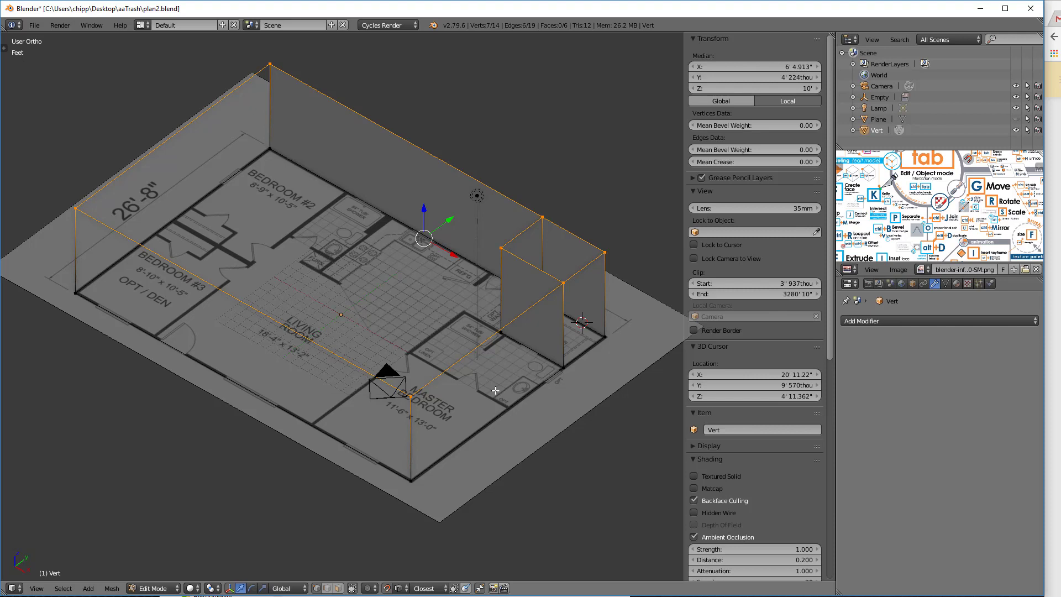
{"action": "key", "text": "Tab"}
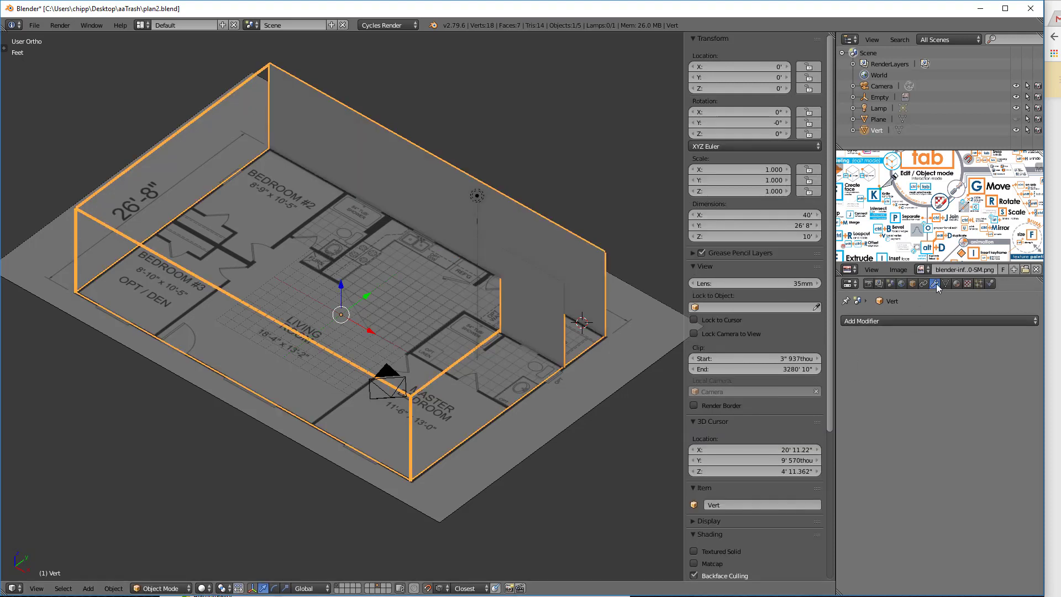
Add a Solidify modifier with 4" thickness, offset 0 and Even Thickness enabled
{"action": "left_click", "coordinate": [870, 320]}
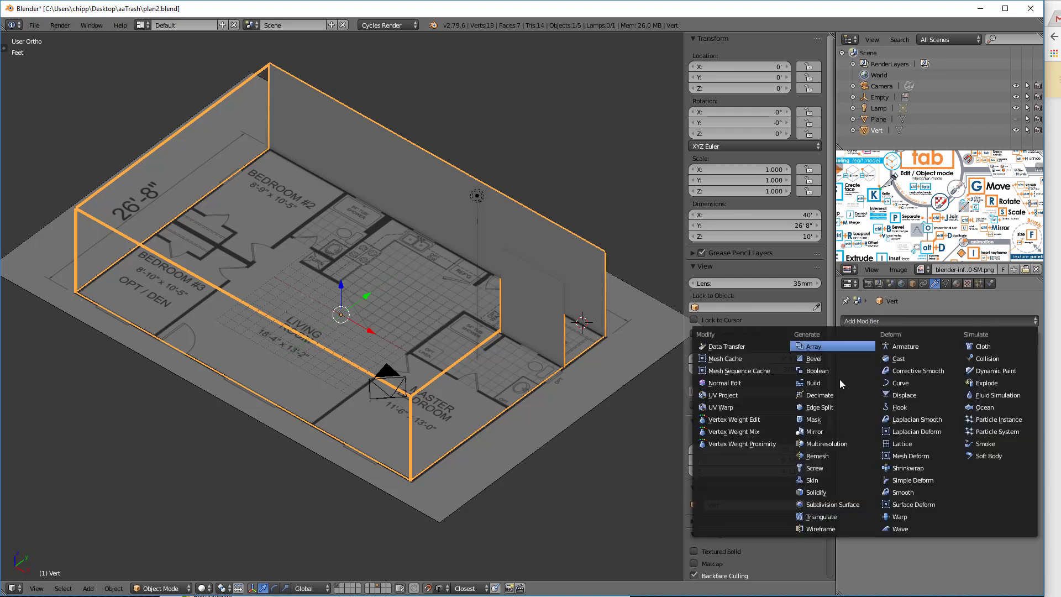
{"action": "left_click", "coordinate": [818, 492]}
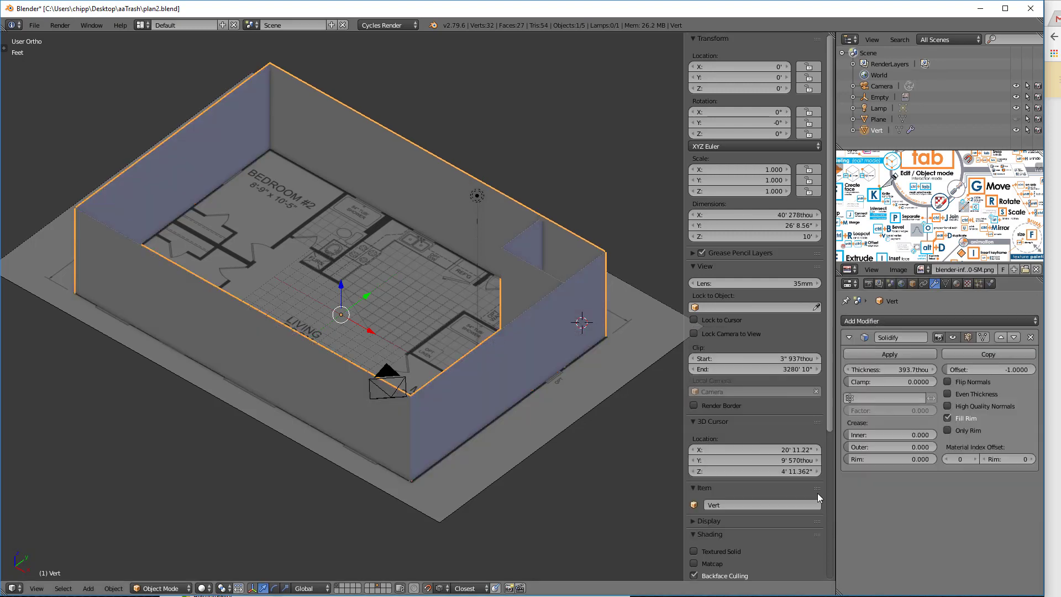
{"action": "left_click", "coordinate": [906, 369]}
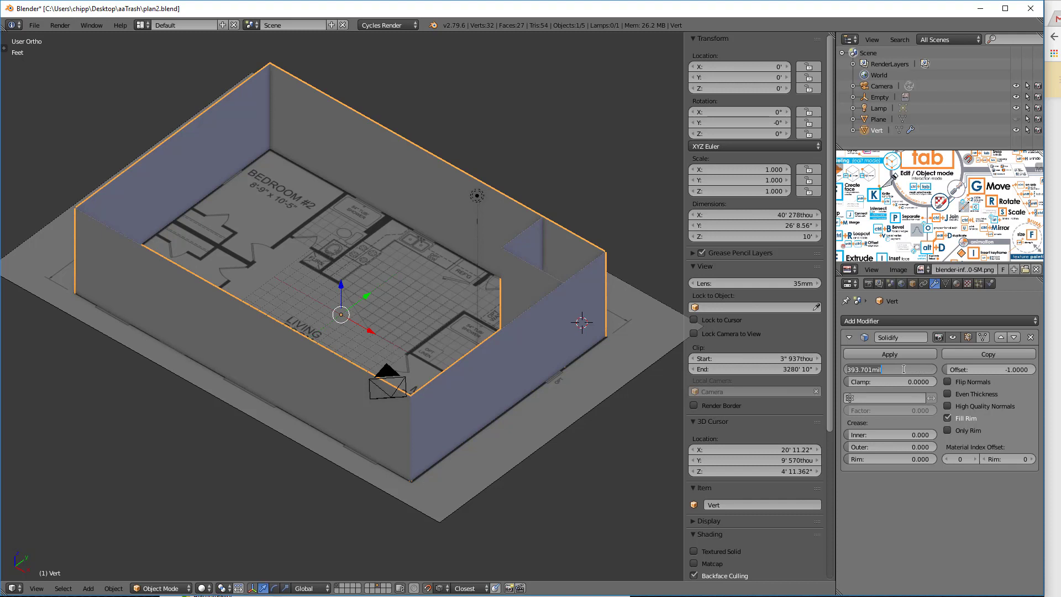
{"action": "type", "text": "4"}
{"action": "key", "text": "Tab"}
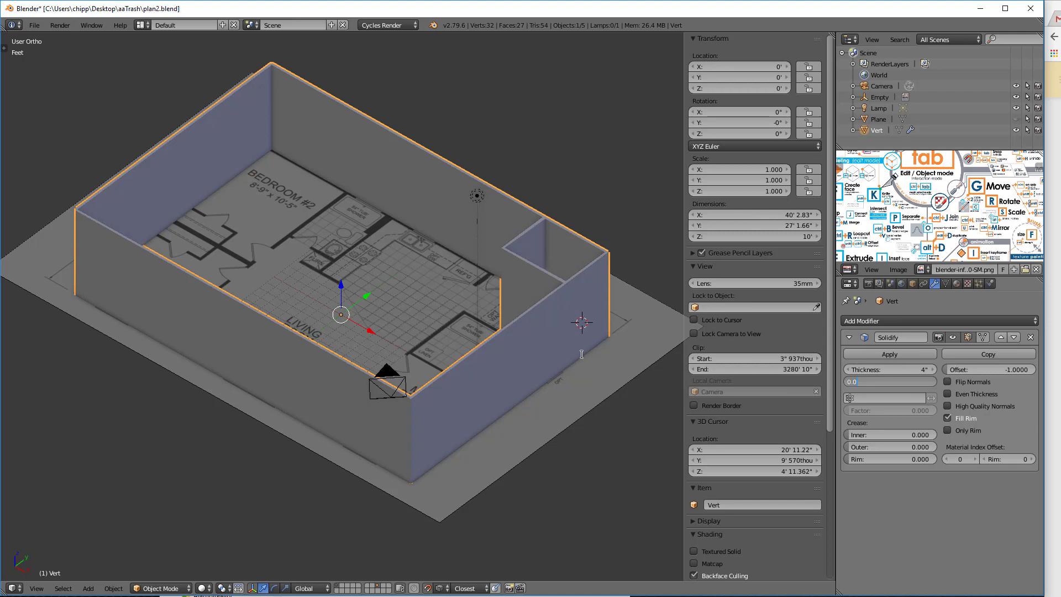
{"action": "key", "text": "Return"}
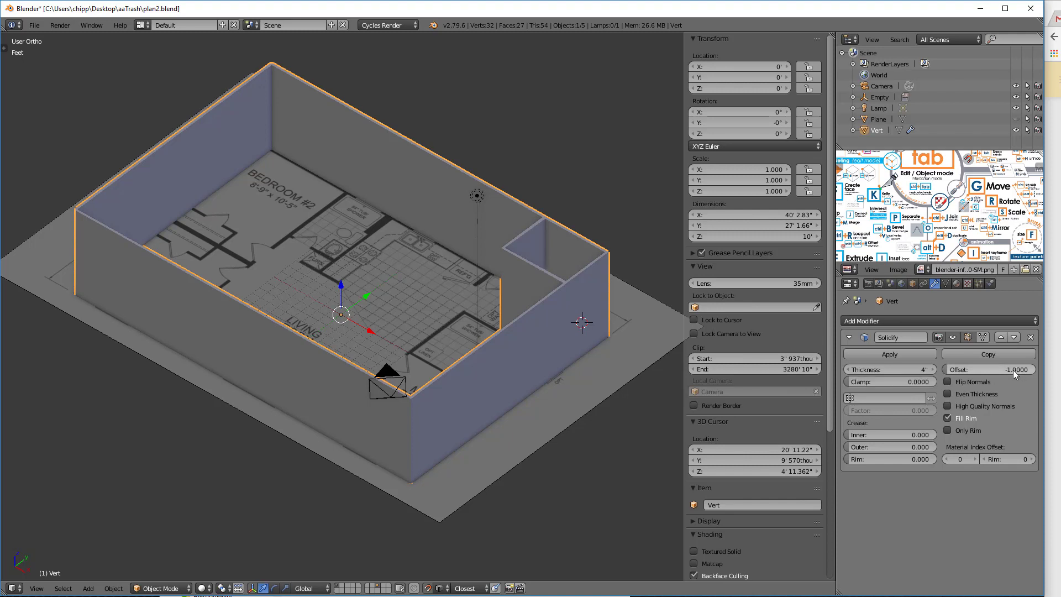
{"action": "left_click", "coordinate": [979, 372]}
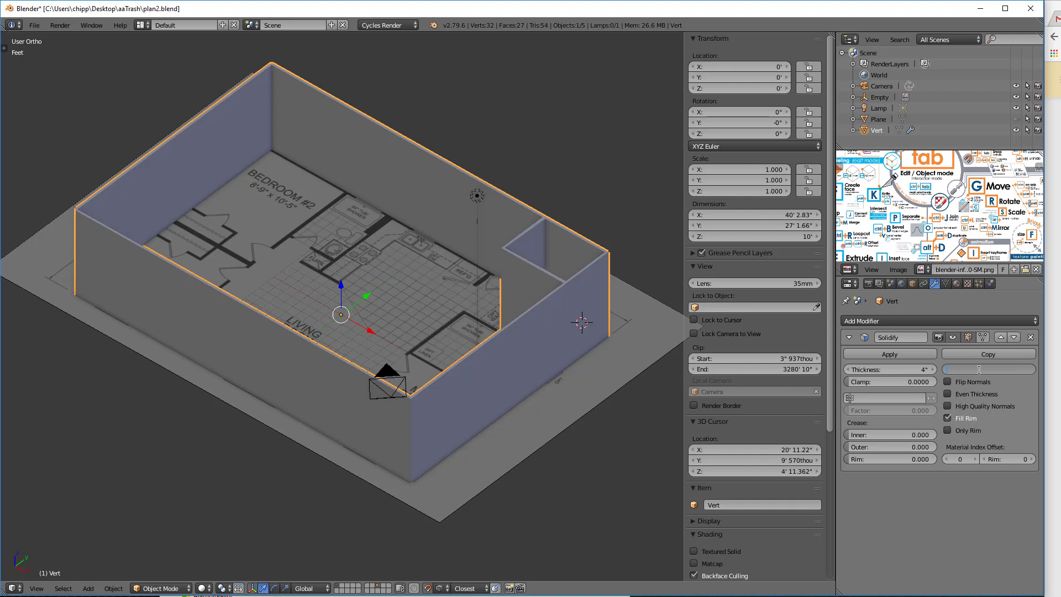
{"action": "type", "text": "0"}
{"action": "key", "text": "Return"}
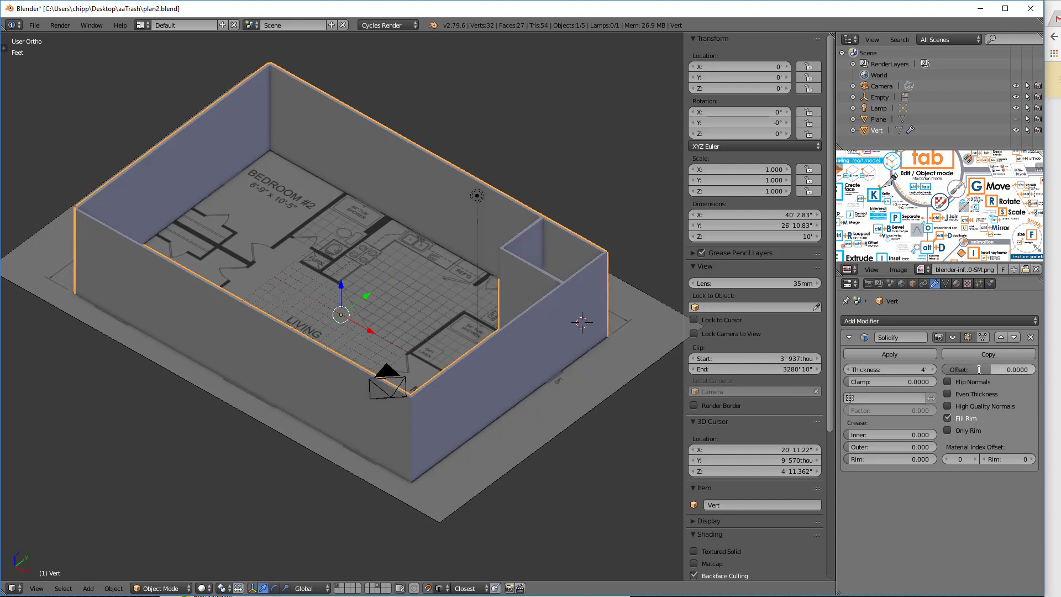
{"action": "left_click", "coordinate": [947, 394]}
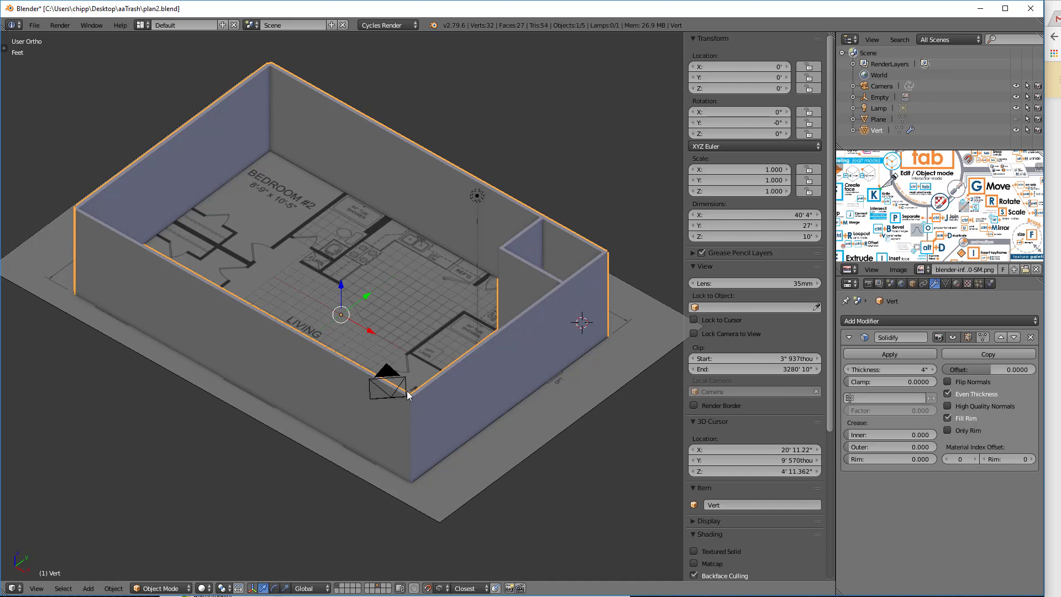
Turn off the Solidify modifier's viewport display so the walls show as thin faces
{"action": "middle_click_drag", "start_coordinate": [283, 307], "coordinate": [399, 298]}
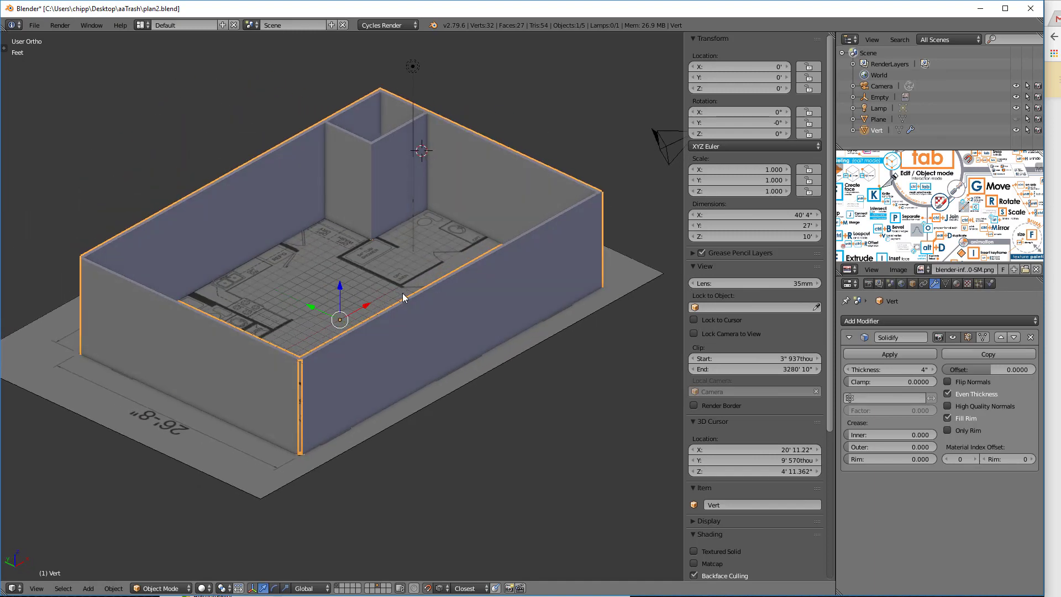
{"action": "scroll", "coordinate": [349, 433], "scroll_direction": "up", "scroll_amount": 6}
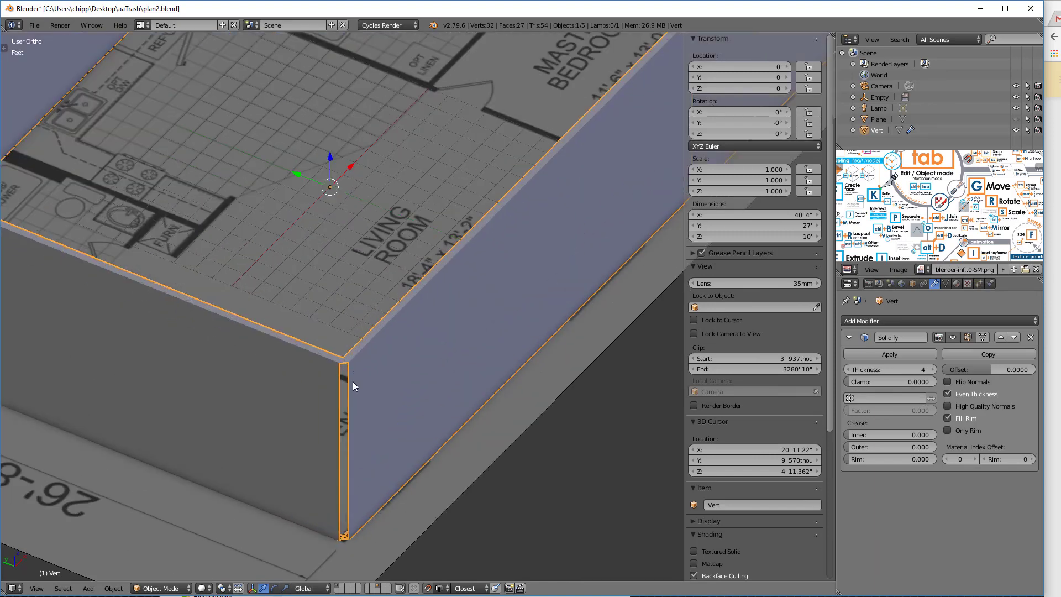
{"action": "scroll", "coordinate": [373, 392], "scroll_direction": "down", "scroll_amount": 6}
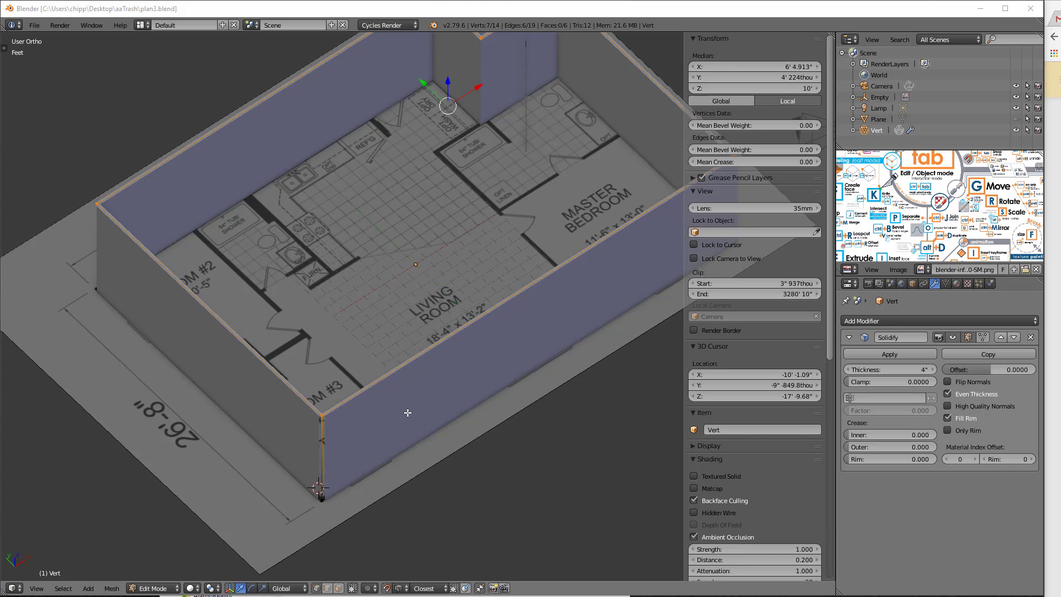
{"action": "mouse_move", "coordinate": [410, 412]}
{"action": "middle_mouse_down"}
{"action": "mouse_move", "coordinate": [363, 396]}
{"action": "mouse_move", "coordinate": [405, 415]}
{"action": "middle_mouse_up"}
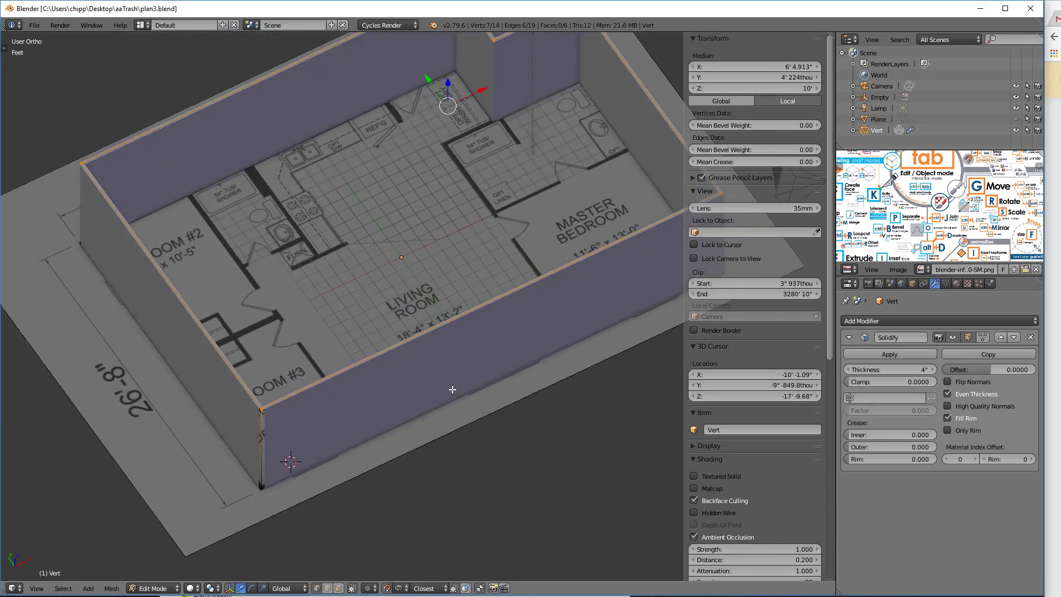
{"action": "middle_click_drag", "start_coordinate": [452, 390], "coordinate": [476, 390]}
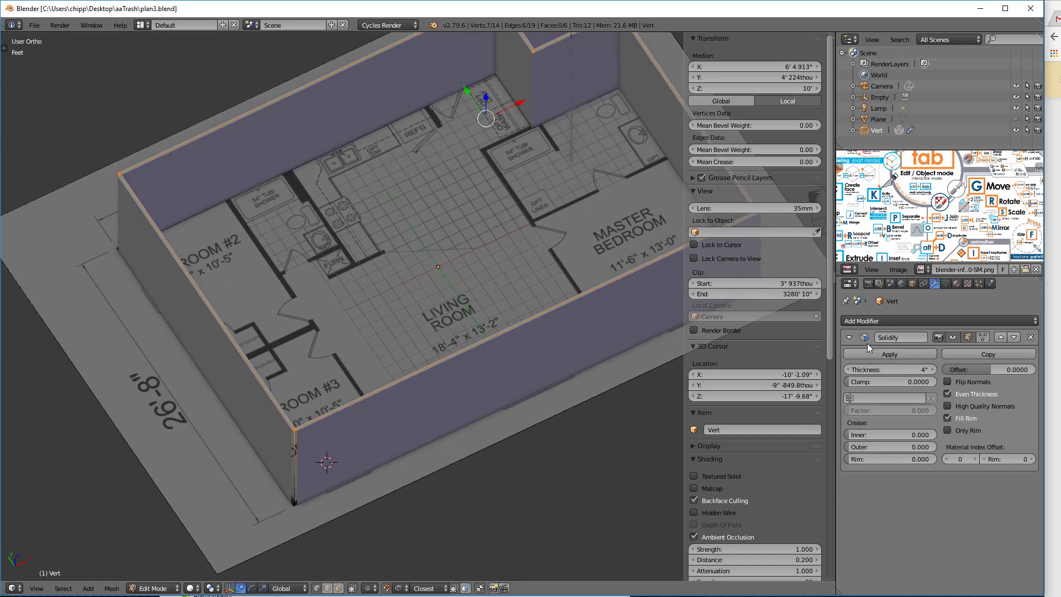
{"action": "left_click", "coordinate": [953, 337]}
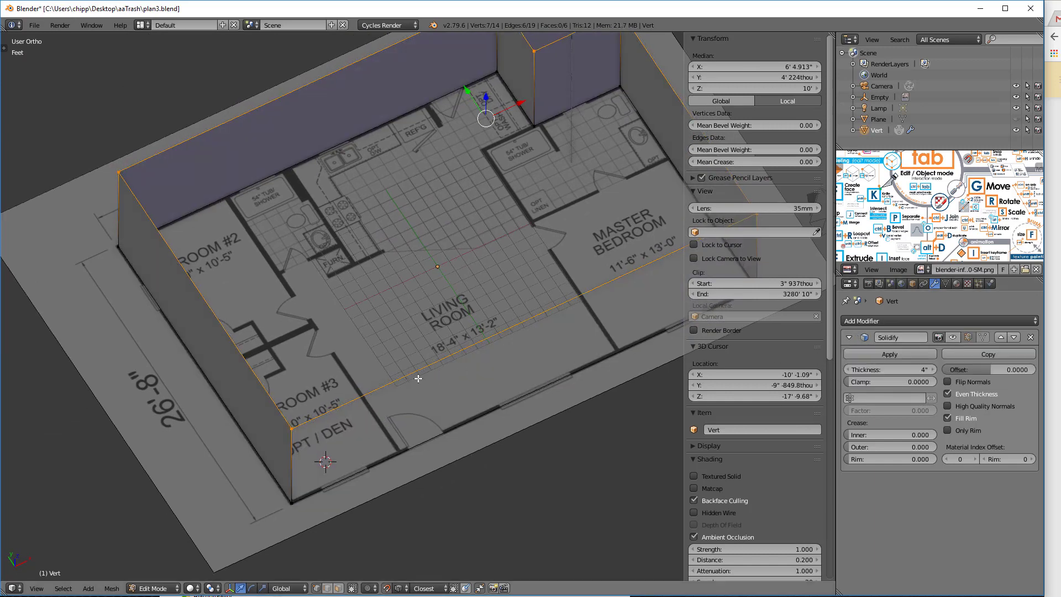
Switch to Face select mode and select the wall faces
{"action": "middle_click_drag", "start_coordinate": [418, 378], "coordinate": [261, 272]}
{"action": "scroll", "coordinate": [315, 255], "scroll_direction": "down", "scroll_amount": 5}
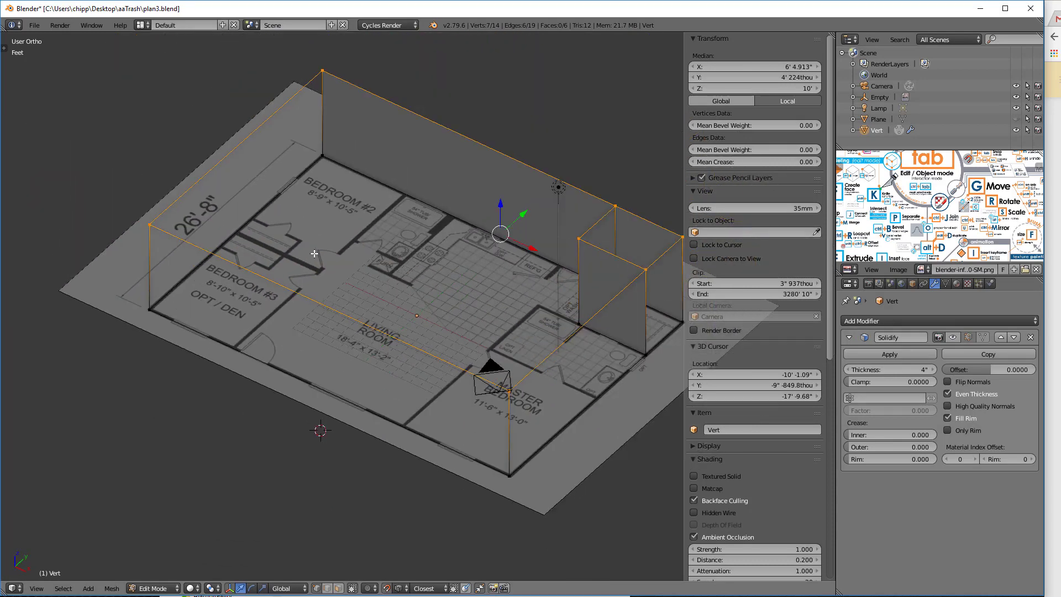
{"action": "middle_click_drag", "start_coordinate": [375, 244], "coordinate": [372, 246]}
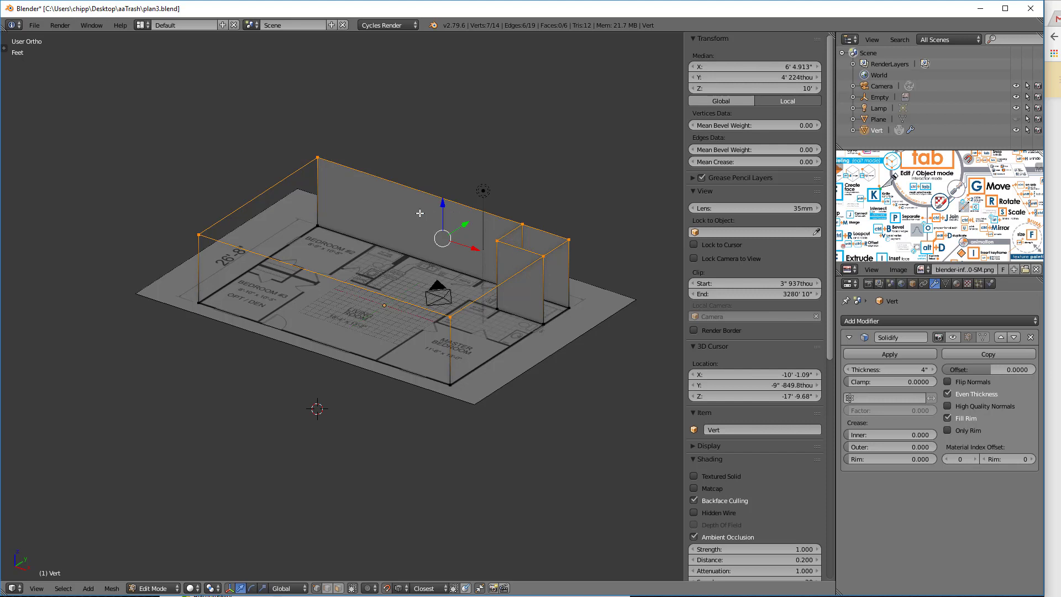
{"action": "key", "text": "ctrl+Tab"}
{"action": "left_click", "coordinate": [387, 214]}
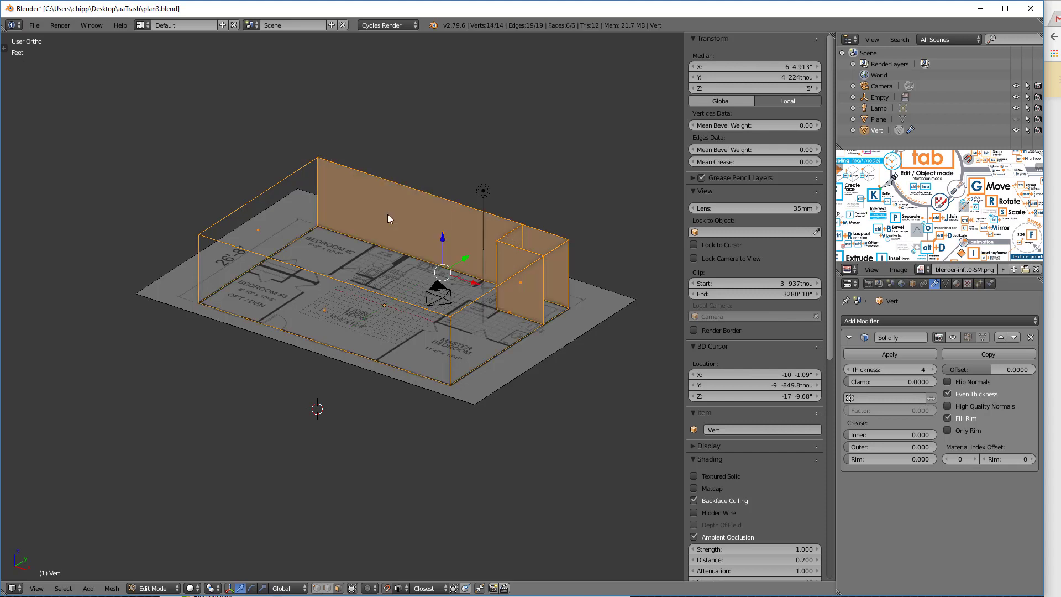
{"action": "left_click", "coordinate": [276, 216], "text": "shift"}
{"action": "left_click", "coordinate": [287, 290], "text": "shift"}
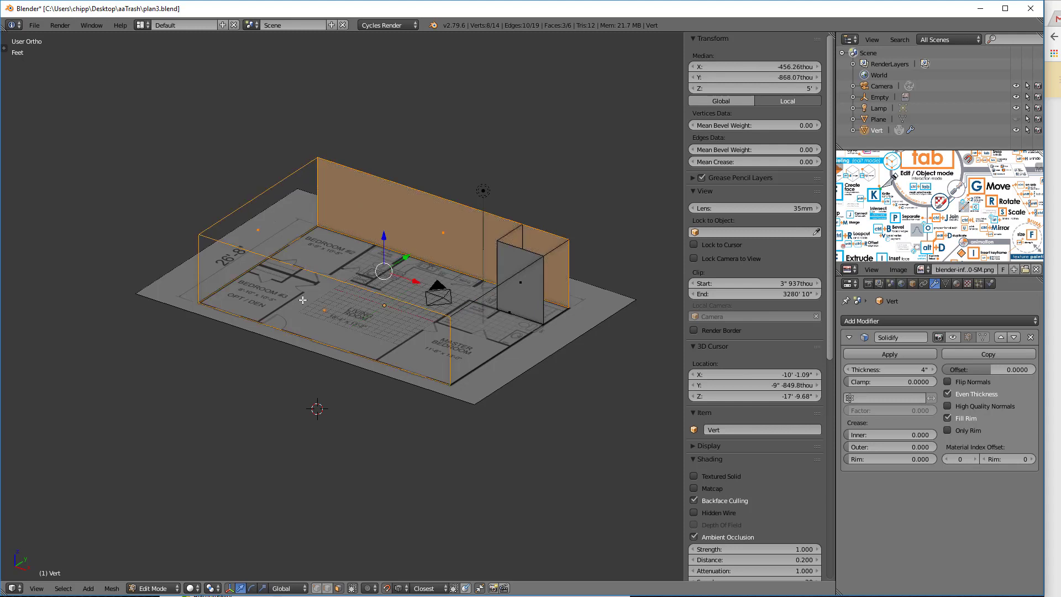
{"action": "left_click", "coordinate": [491, 334], "text": "shift"}
Flip the normals of the selected walls and check the result from the top view
{"action": "key", "text": "w"}
{"action": "left_click", "coordinate": [512, 376]}
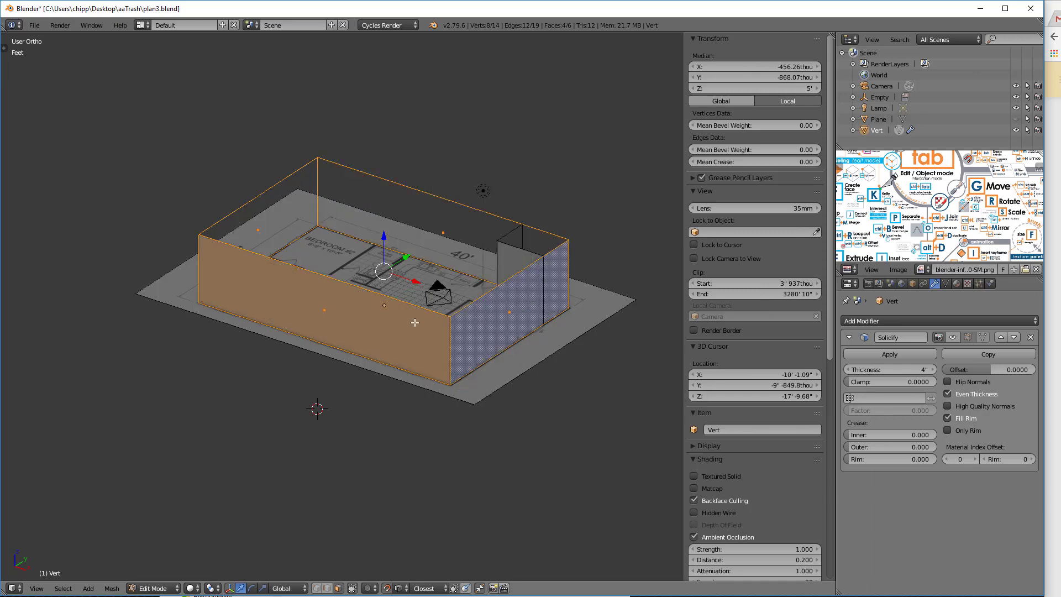
{"action": "middle_click_drag", "start_coordinate": [415, 322], "coordinate": [365, 283]}
{"action": "key", "text": "KP_7"}
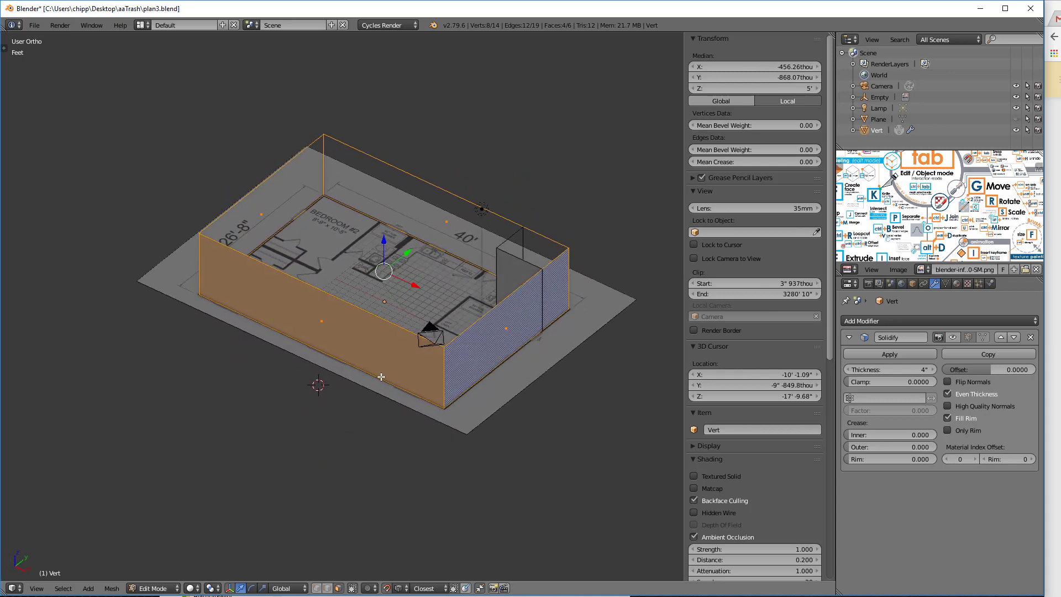
Exit Edit Mode and turn the Solidify wall thickness back on in the viewport
{"action": "key", "text": "Tab"}
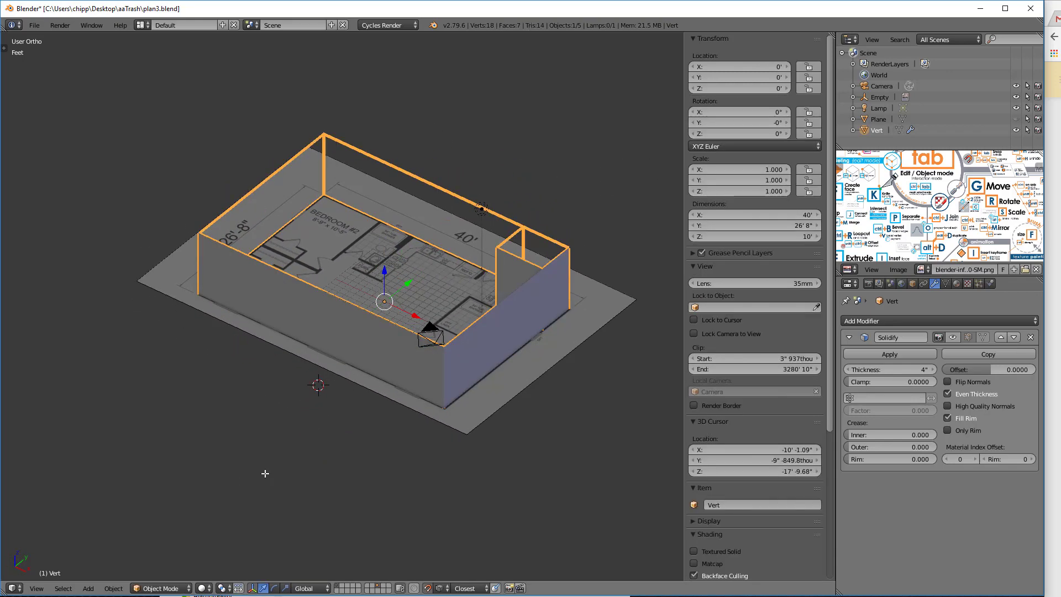
{"action": "left_click", "coordinate": [951, 337]}
{"action": "middle_click_drag", "start_coordinate": [436, 364], "coordinate": [333, 316]}
{"action": "scroll", "coordinate": [305, 334], "scroll_direction": "up", "scroll_amount": 3}
{"action": "scroll", "coordinate": [305, 331], "scroll_direction": "down", "scroll_amount": 3}
{"action": "scroll", "coordinate": [499, 290], "scroll_direction": "up", "scroll_amount": 5}
Orbit to view the whole room from above and save it as plan4.blend
{"action": "middle_click_drag", "start_coordinate": [463, 284], "coordinate": [582, 266]}
{"action": "scroll", "coordinate": [337, 338], "scroll_direction": "down", "scroll_amount": 5}
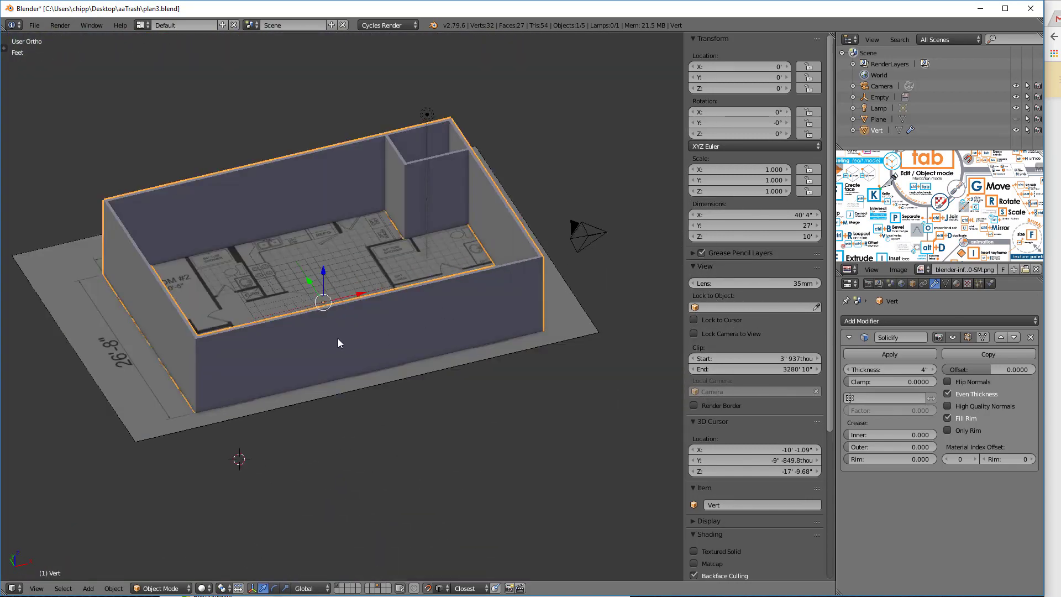
{"action": "middle_click_drag", "start_coordinate": [337, 338], "coordinate": [350, 349]}
{"action": "key", "text": "ctrl+alt+s"}
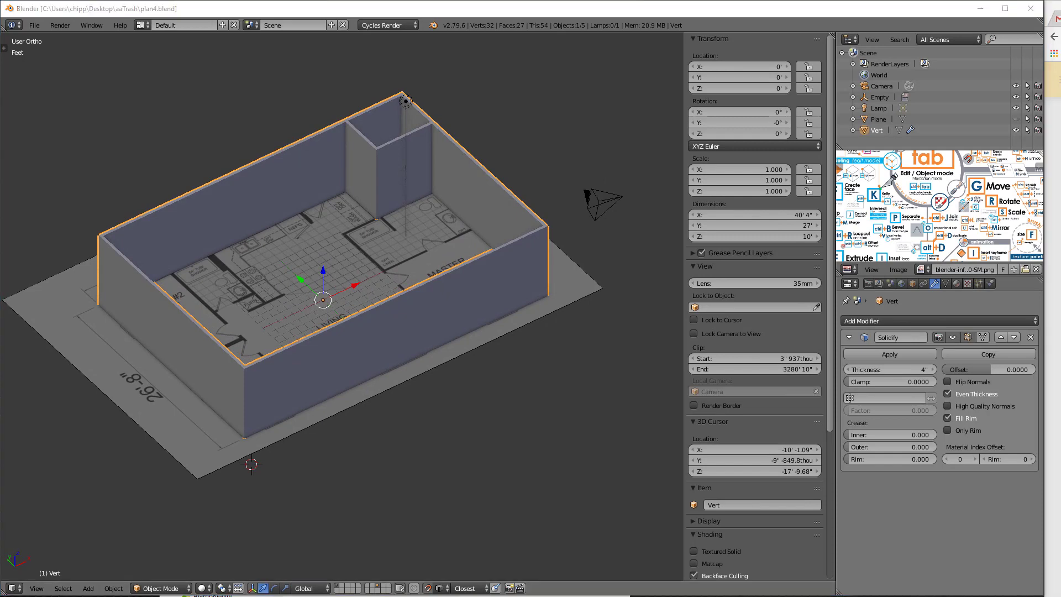
{"action": "scroll", "coordinate": [351, 349], "scroll_direction": "up", "scroll_amount": 3}
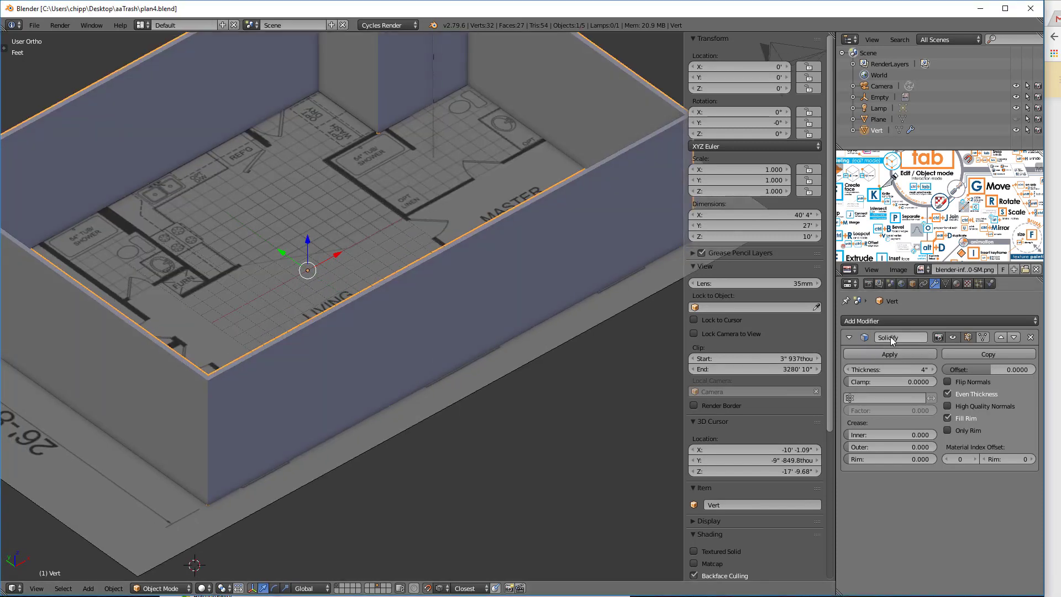
Hide the Solidify wall thickness and enter Edit Mode on the wall mesh
{"action": "left_click", "coordinate": [953, 336]}
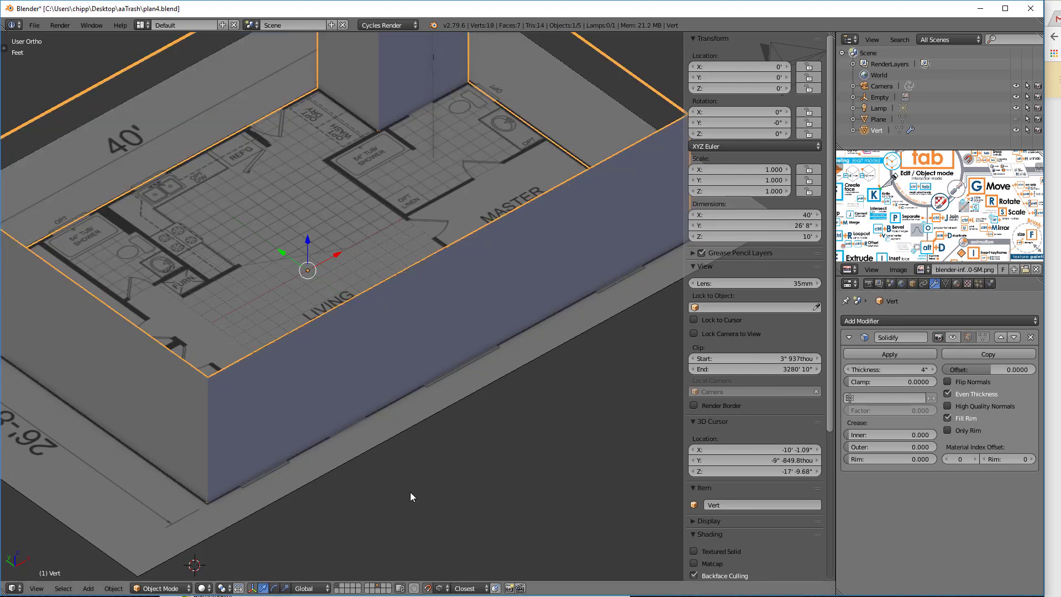
{"action": "key", "text": "Tab"}
{"action": "scroll", "coordinate": [412, 492], "scroll_direction": "down", "scroll_amount": 3}
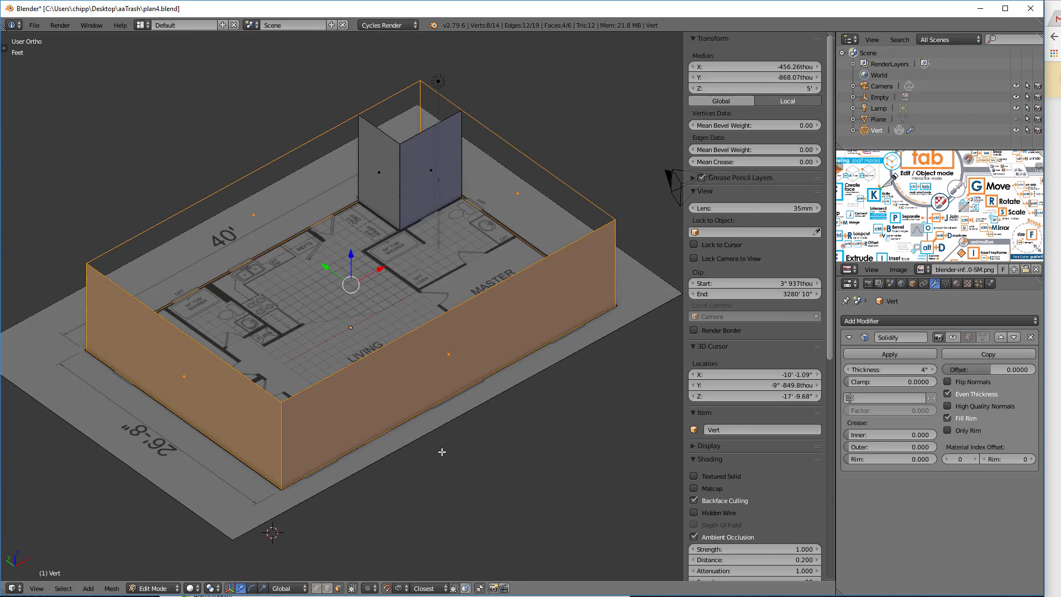
Switch to the back view, tilt below the floor plan, and activate the Knife tool
{"action": "key", "text": "ctrl+KP_1"}
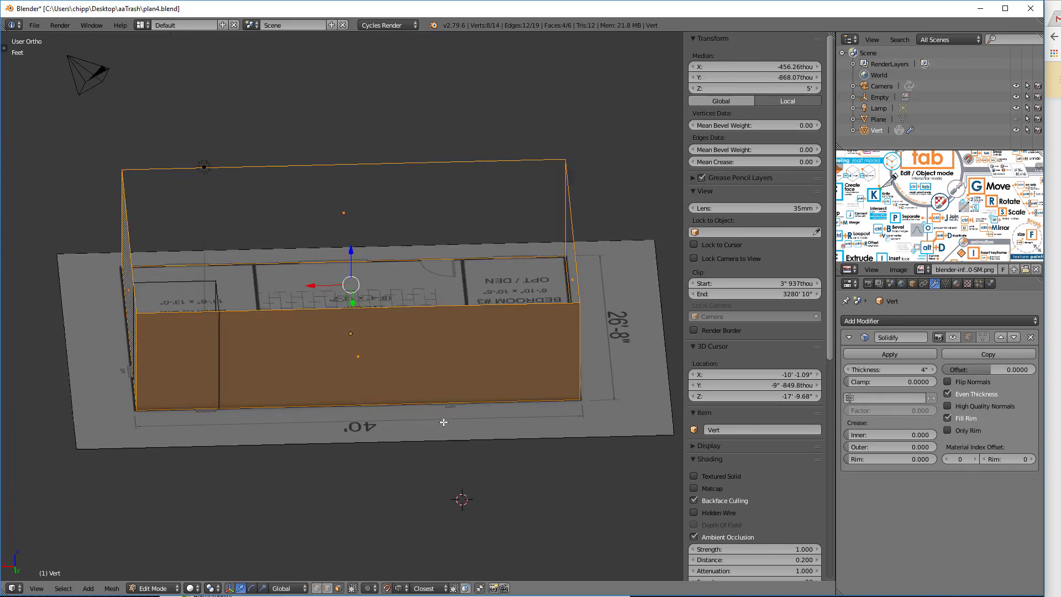
{"action": "key", "text": "KP_8"}
{"action": "key", "text": "KP_8"}
{"action": "key", "text": "KP_2"}
{"action": "key", "text": "KP_2"}
{"action": "key", "text": "KP_2"}
{"action": "key", "text": "KP_2"}
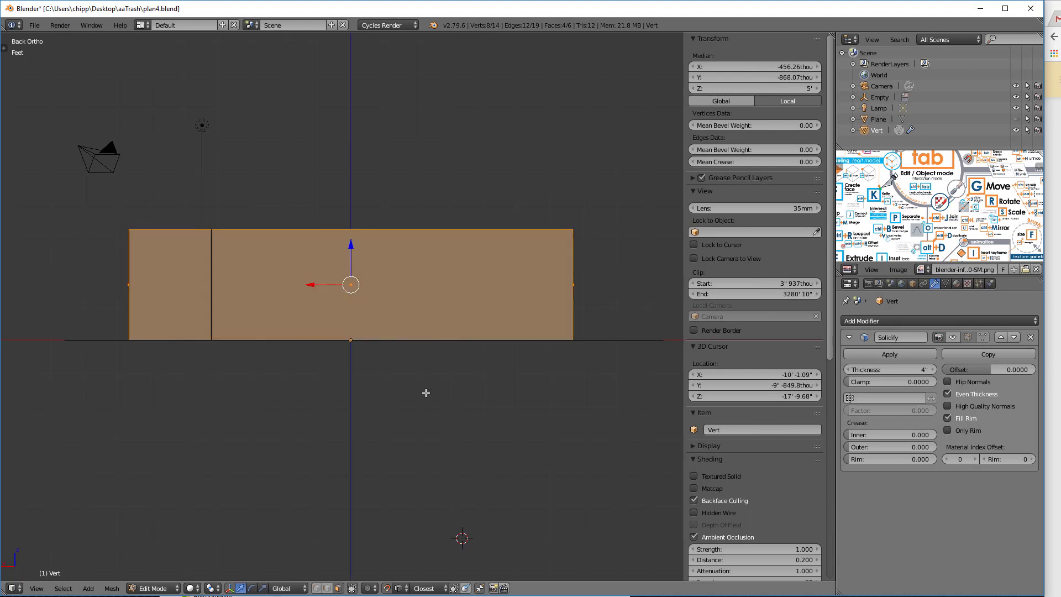
{"action": "key", "text": "KP_2"}
{"action": "key", "text": "KP_2"}
{"action": "key", "text": "KP_2"}
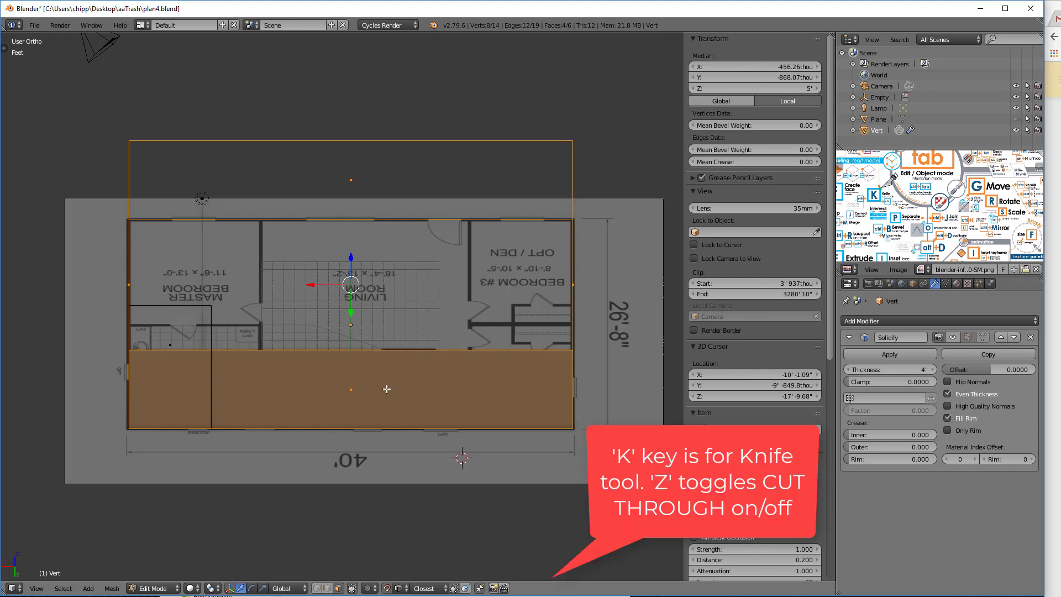
{"action": "key", "text": "k"}
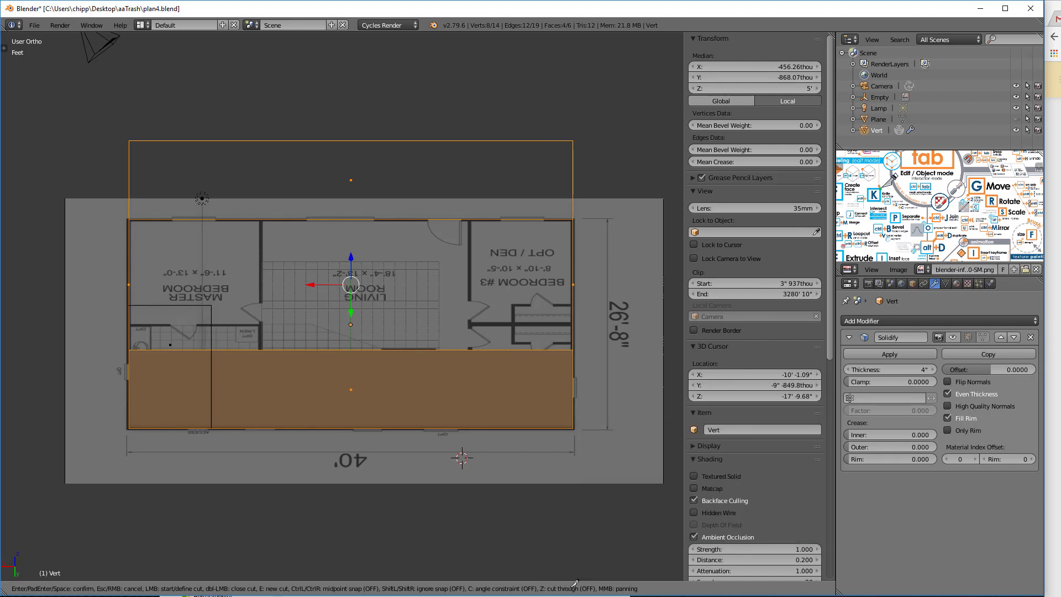
In Back Ortho view, knife-cut an angle-constrained door outline up from the wall's bottom edge
{"action": "key", "text": "Escape"}
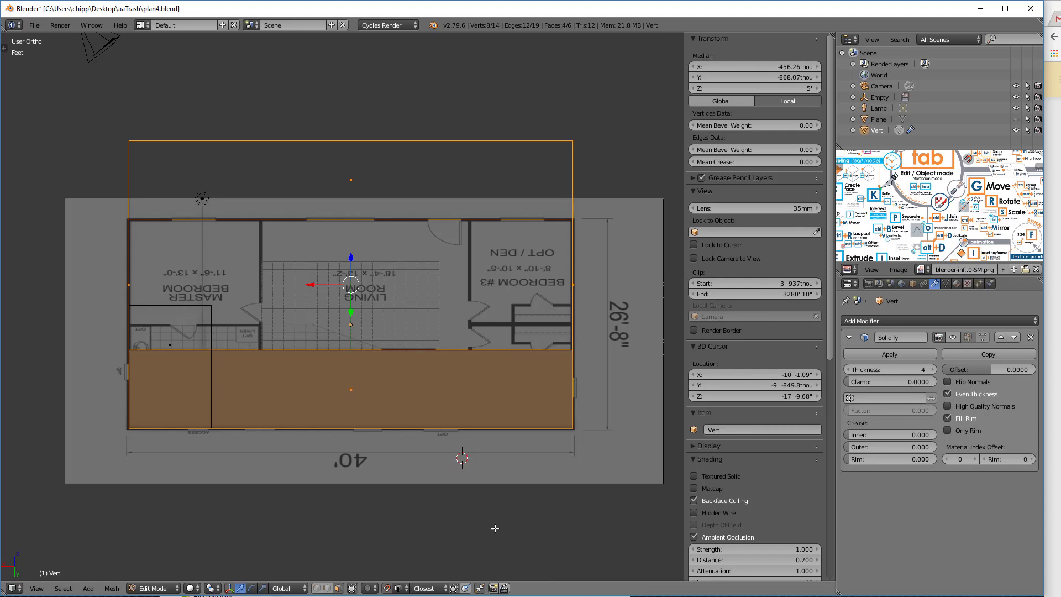
{"action": "scroll", "coordinate": [504, 520], "scroll_direction": "up", "scroll_amount": 1}
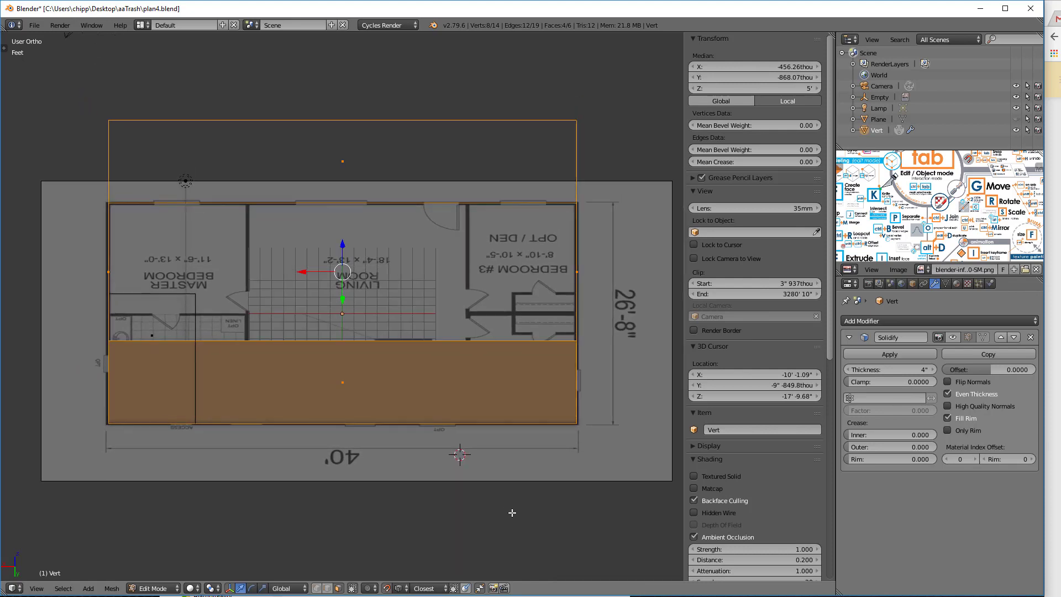
{"action": "key", "text": "ctrl+KP_1"}
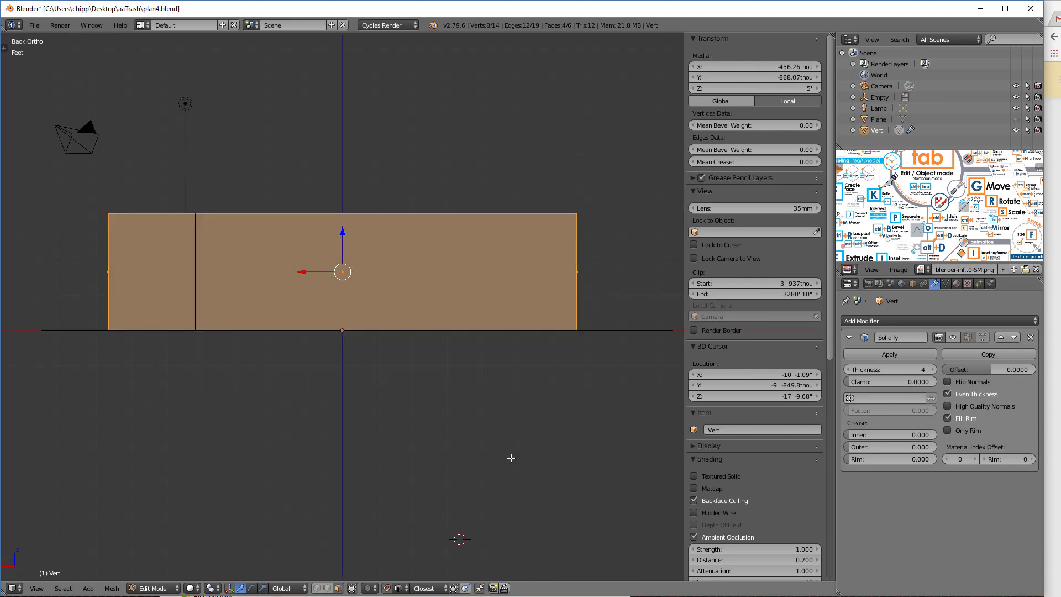
{"action": "scroll", "coordinate": [286, 232], "scroll_direction": "up", "scroll_amount": 1}
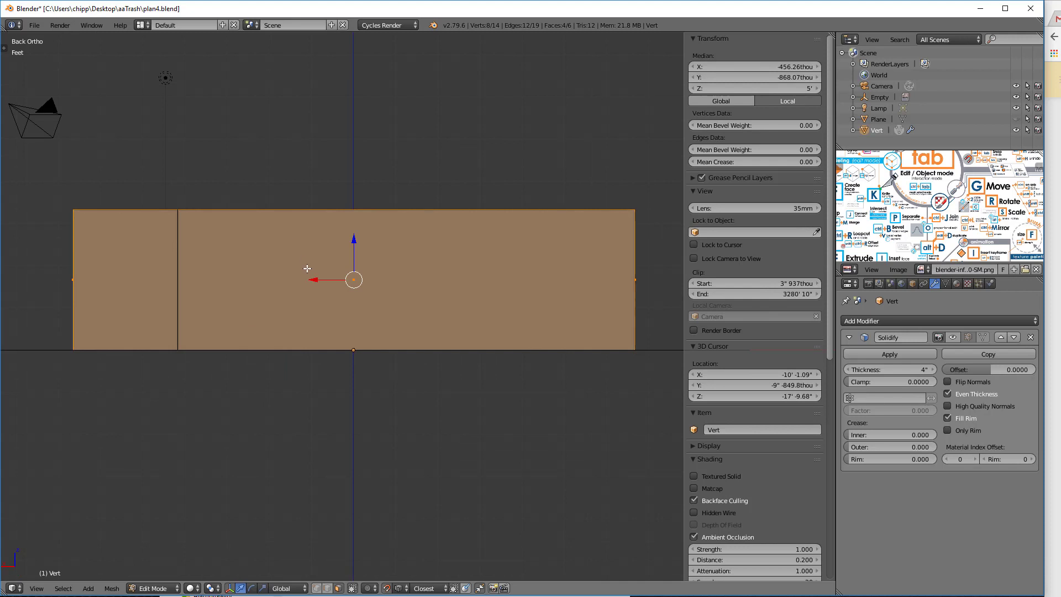
{"action": "key", "text": "k"}
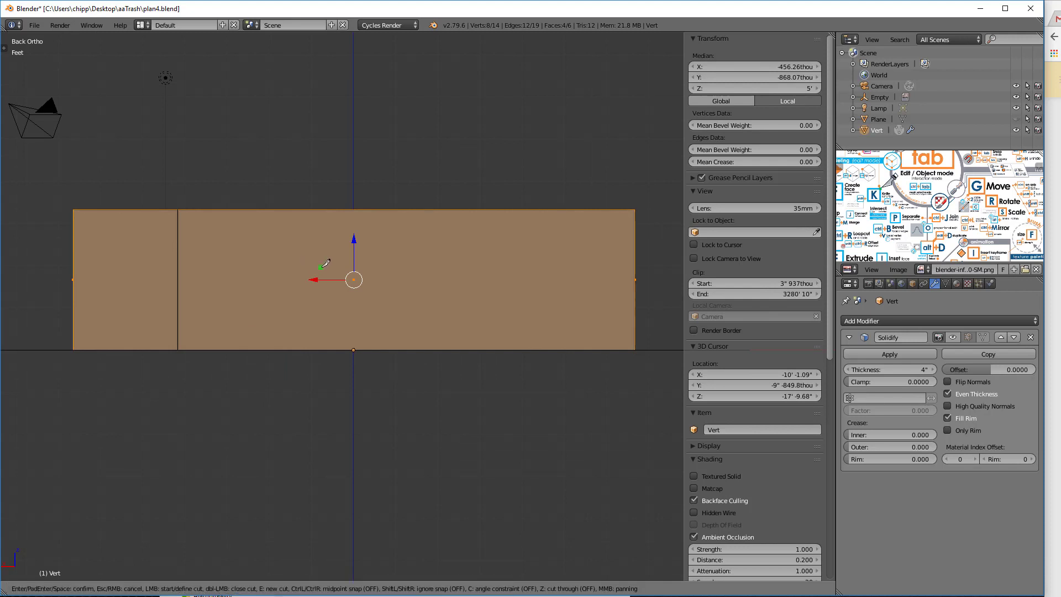
{"action": "left_click", "coordinate": [307, 349]}
{"action": "key", "text": "c"}
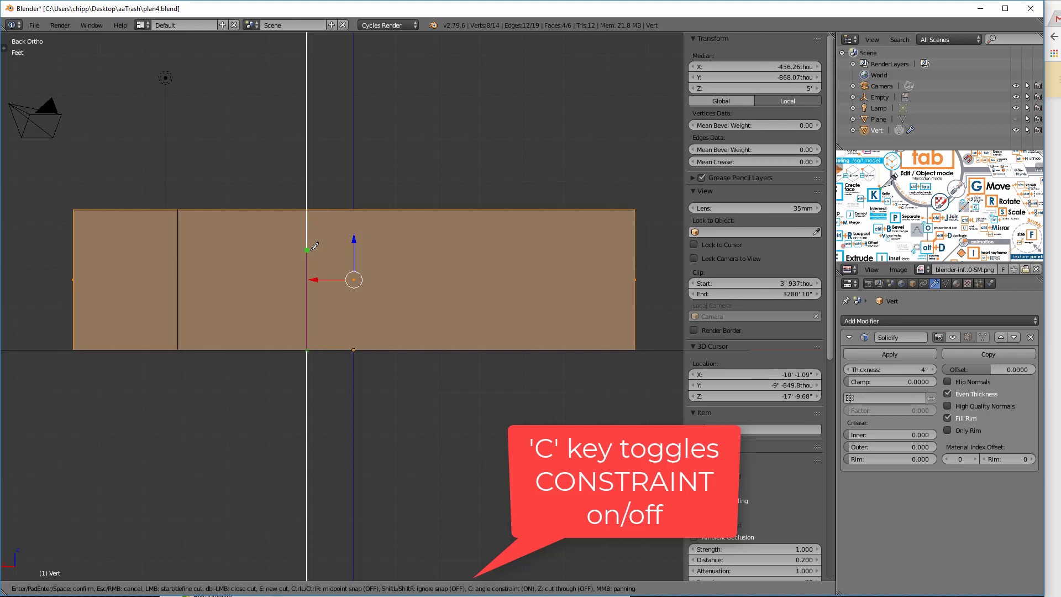
{"action": "left_click", "coordinate": [313, 247]}
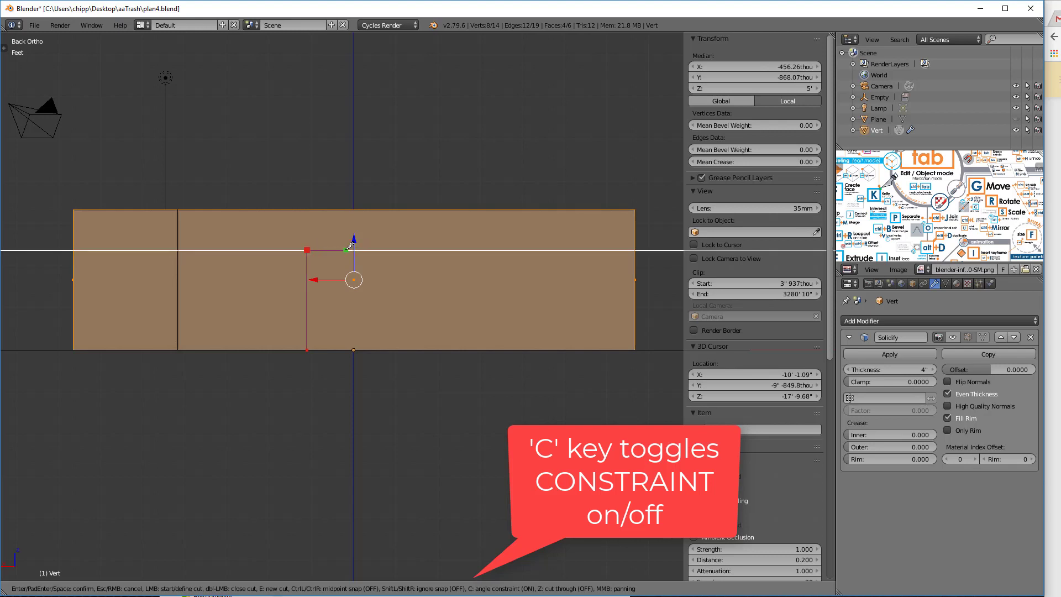
{"action": "left_click", "coordinate": [344, 249]}
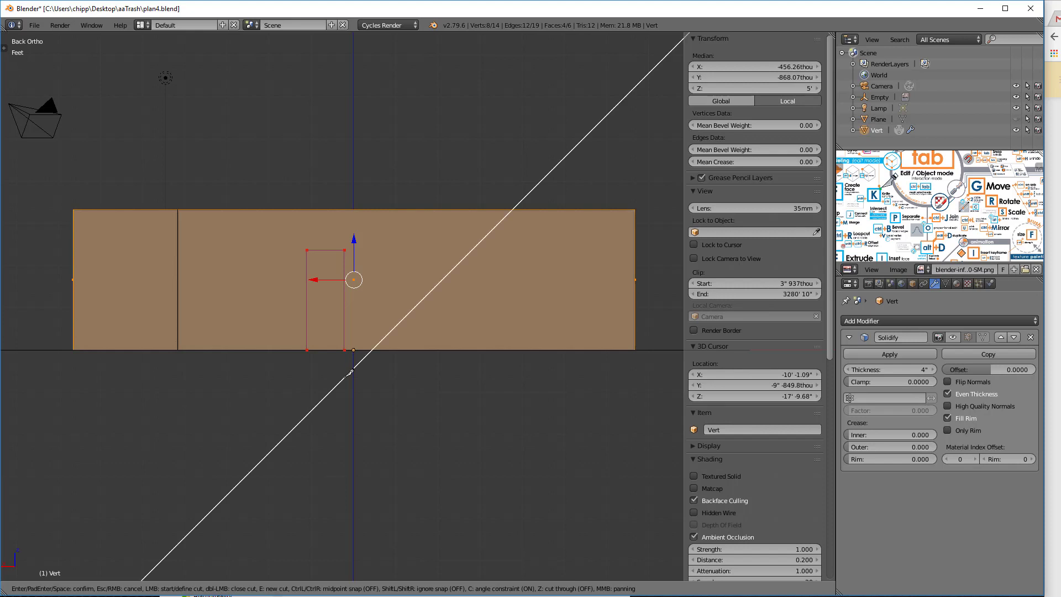
{"action": "key", "text": "e"}
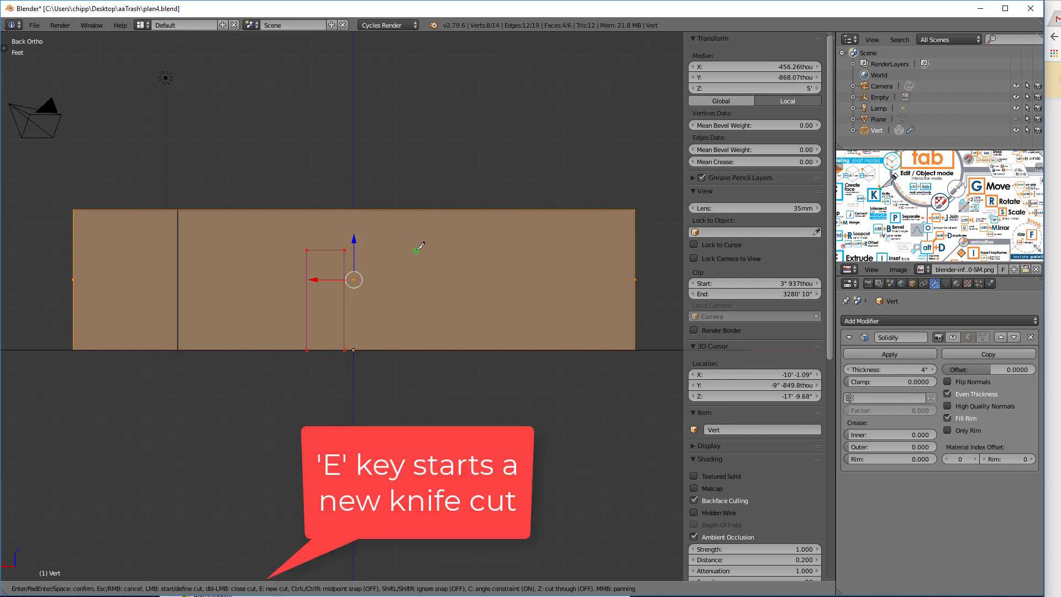
Trace a separate small rectangular window opening on the wall and confirm the knife cuts
{"action": "left_click", "coordinate": [416, 250]}
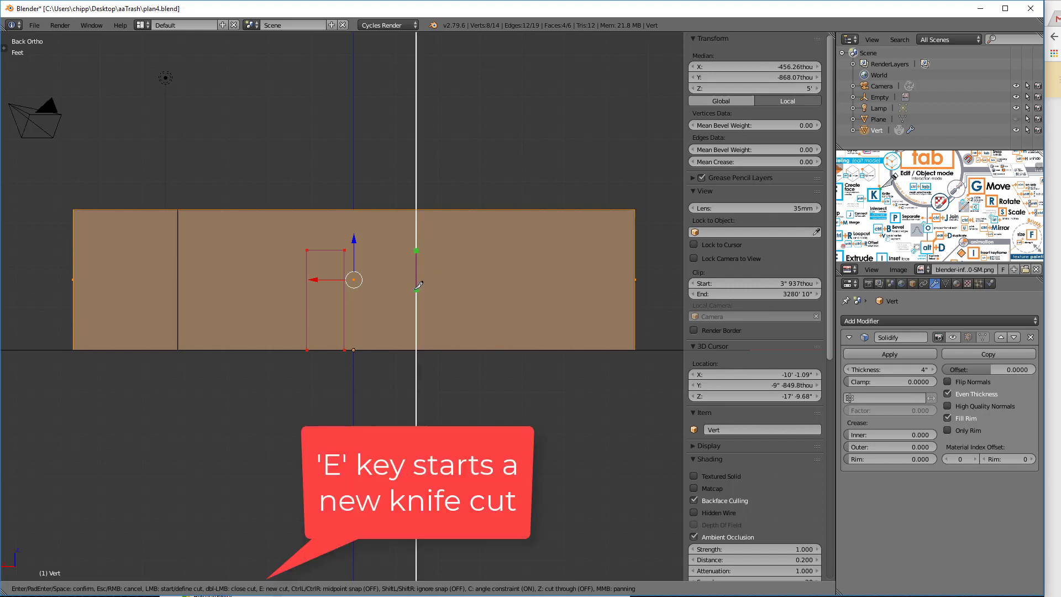
{"action": "left_click", "coordinate": [416, 289]}
{"action": "left_click", "coordinate": [478, 263]}
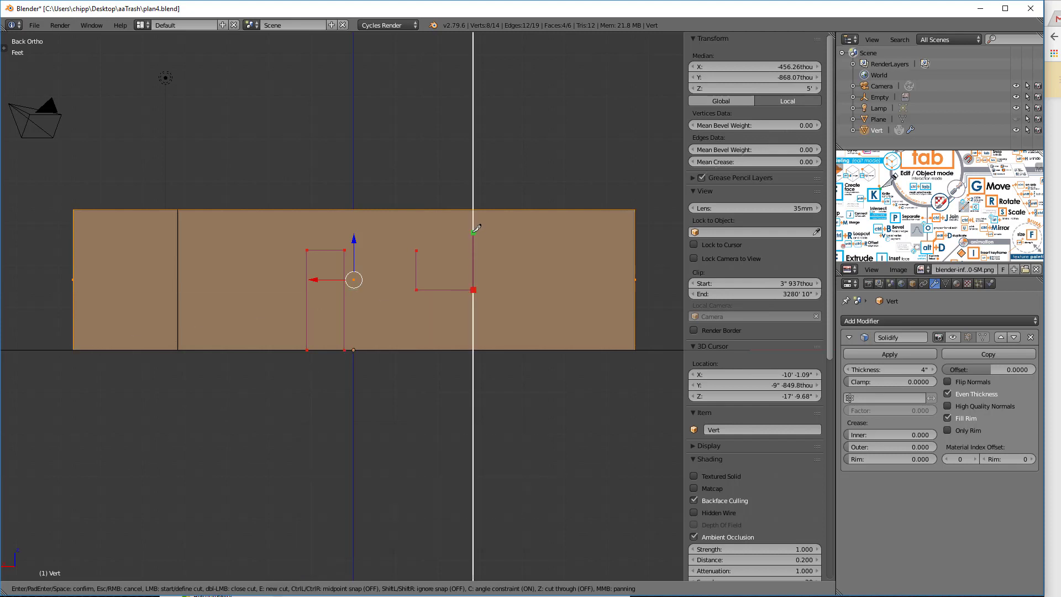
{"action": "left_click", "coordinate": [474, 231]}
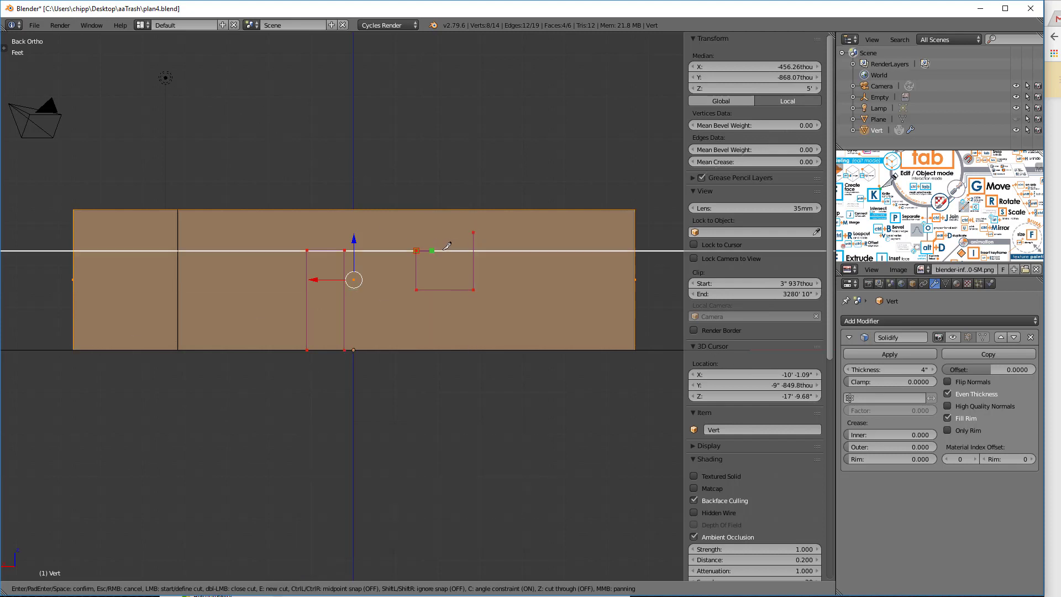
{"action": "left_click", "coordinate": [479, 241]}
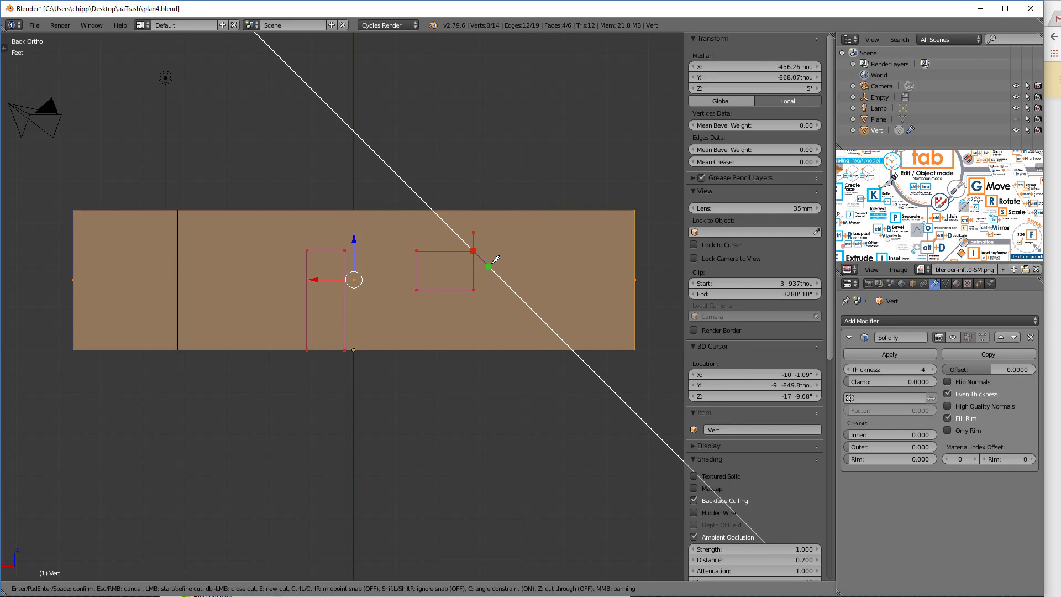
{"action": "key", "text": "Return"}
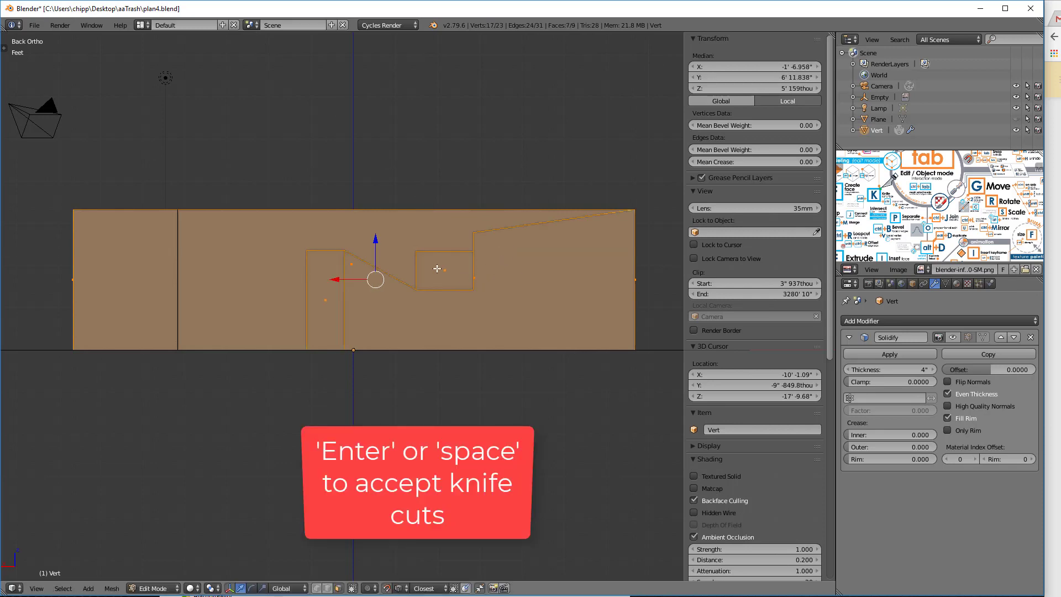
Switch to vertex selection and select the stray vertex above the opening
{"action": "middle_click_drag", "start_coordinate": [507, 250], "coordinate": [523, 248]}
{"action": "middle_click_drag", "start_coordinate": [532, 285], "coordinate": [506, 257]}
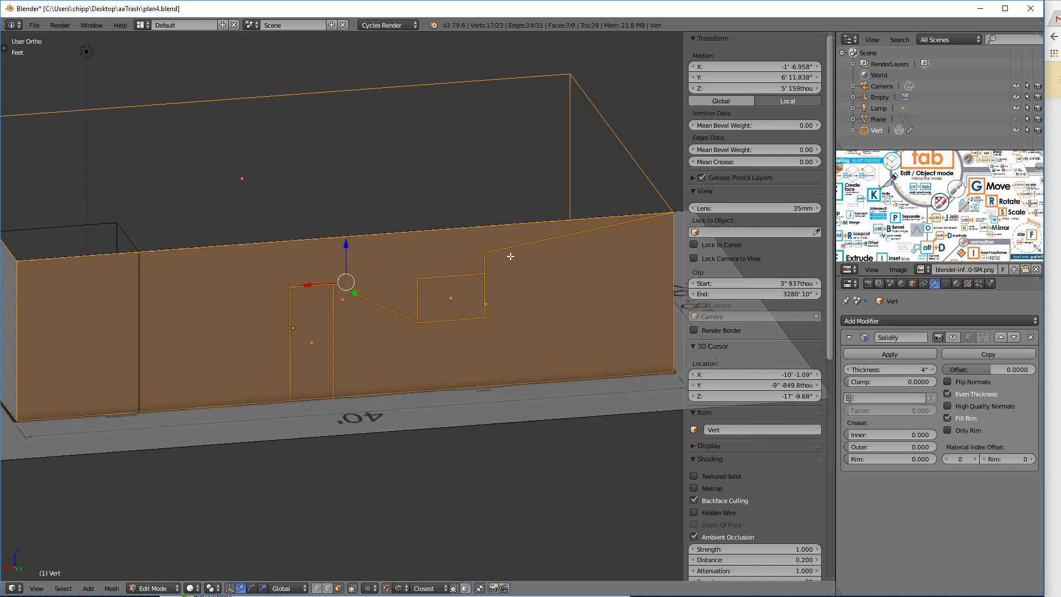
{"action": "key", "text": "a"}
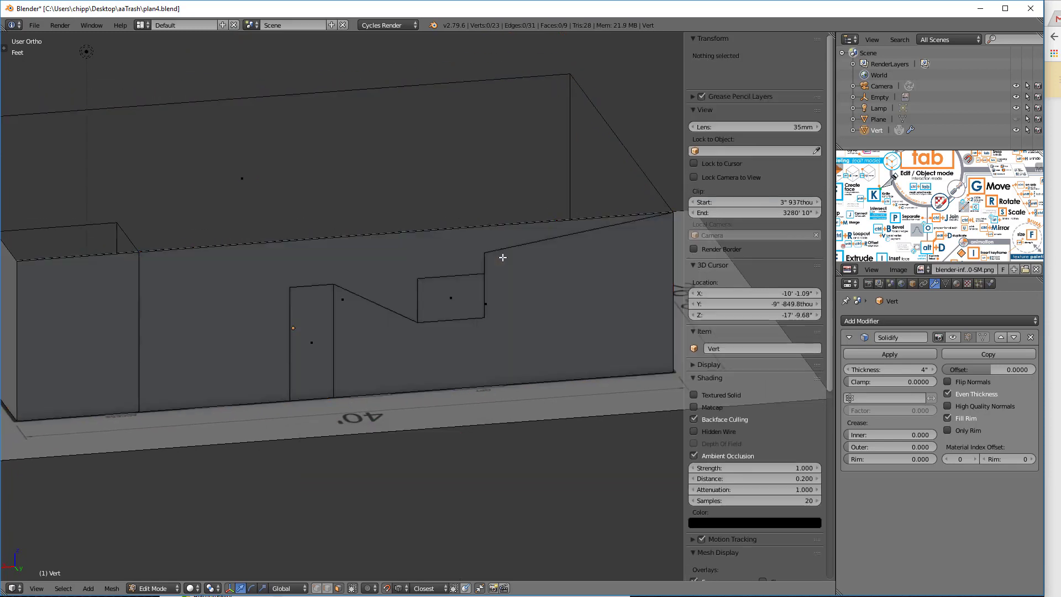
{"action": "key", "text": "ctrl+Tab"}
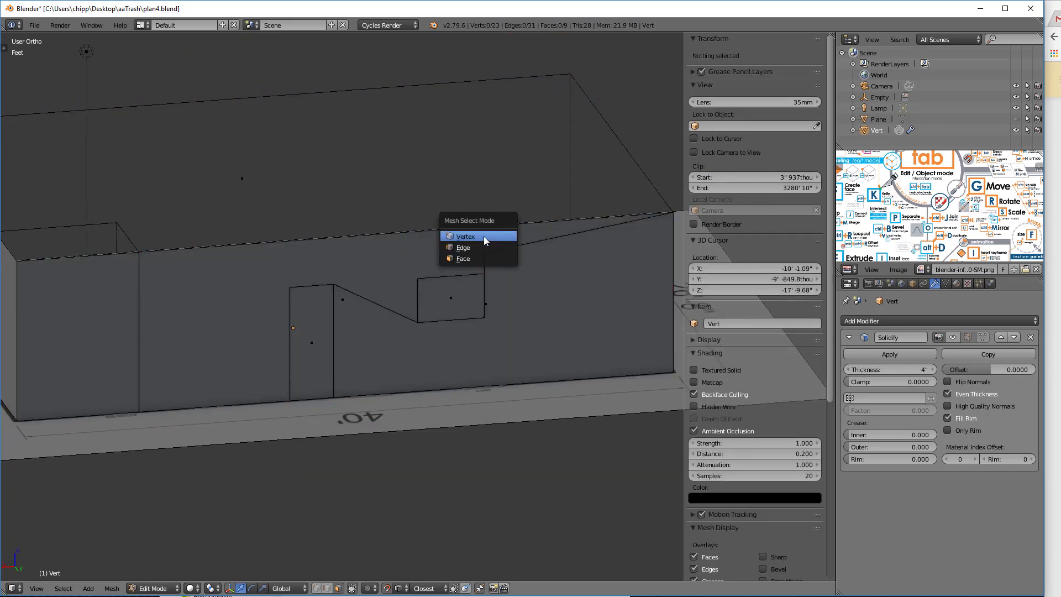
{"action": "left_click", "coordinate": [483, 236]}
{"action": "right_click", "coordinate": [485, 250]}
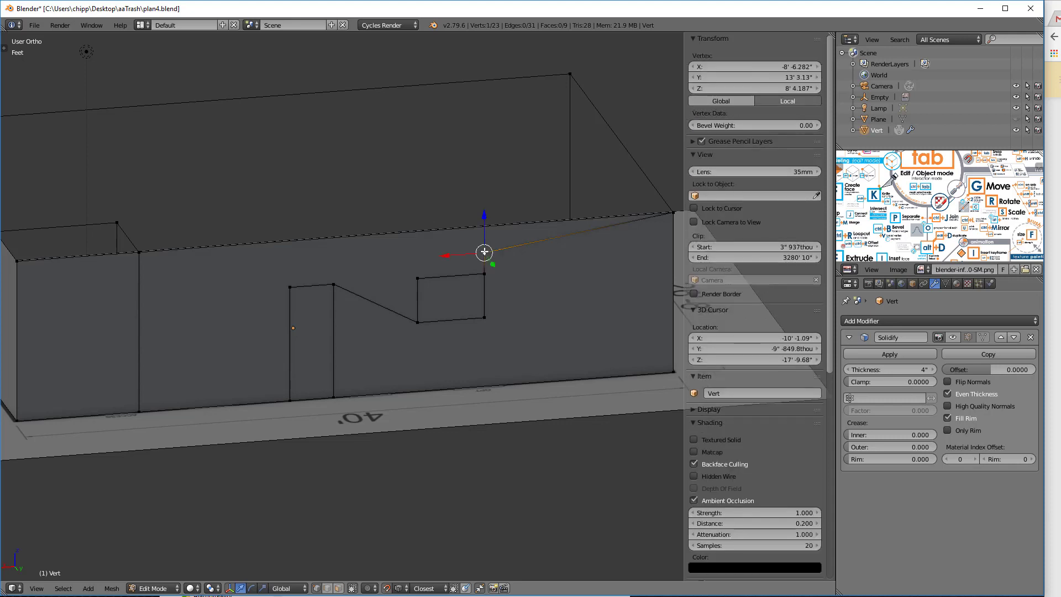
Dissolve the stray vertex with Dissolve Vertices, leaving 22 vertices and 9 faces
{"action": "key", "text": "ctrl+x"}
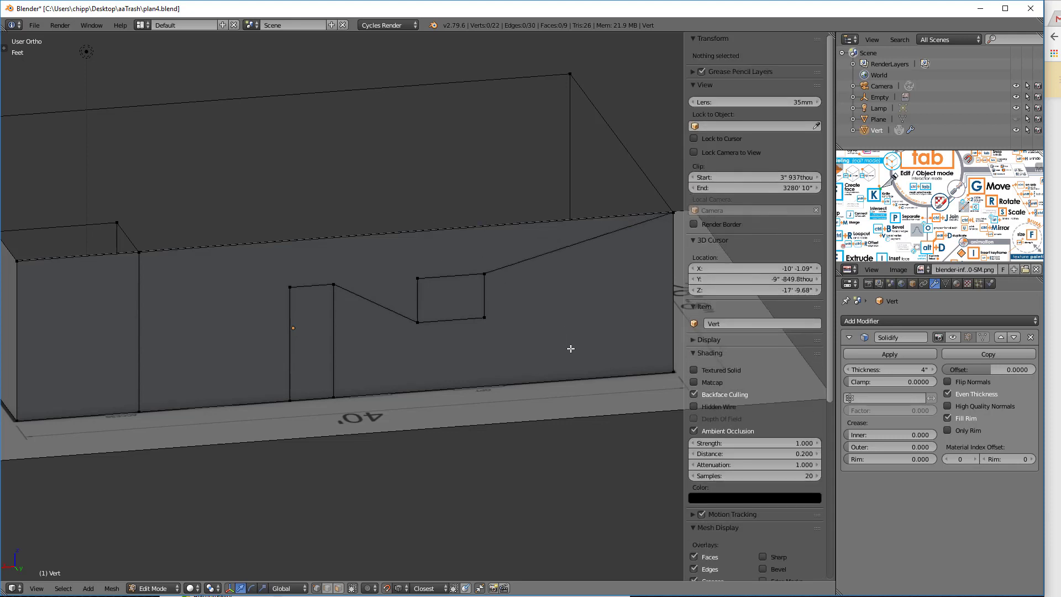
{"action": "middle_click_drag", "start_coordinate": [484, 278], "coordinate": [482, 273]}
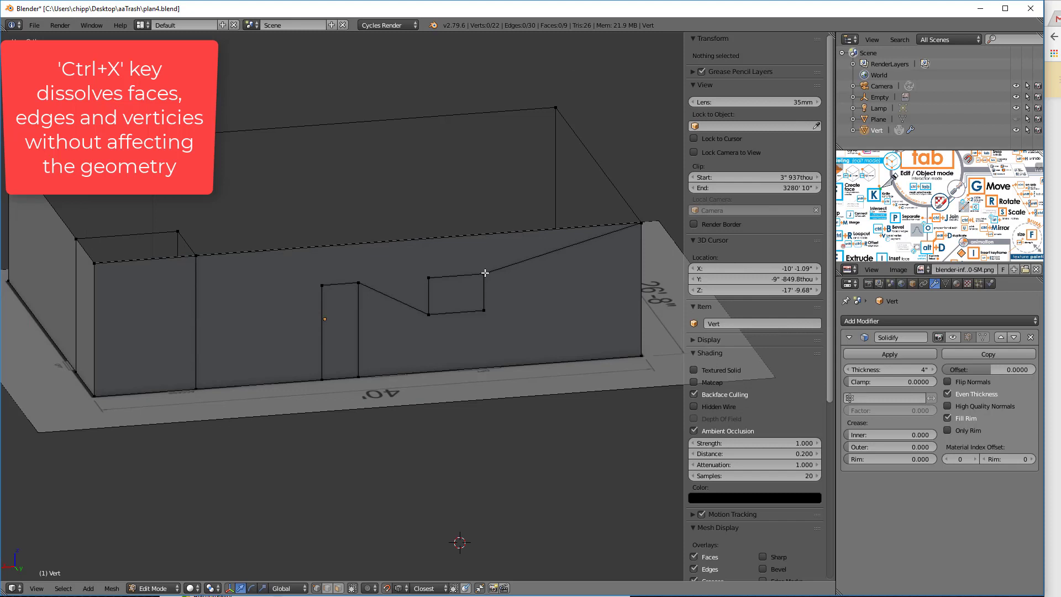
{"action": "key", "text": "ctrl+z"}
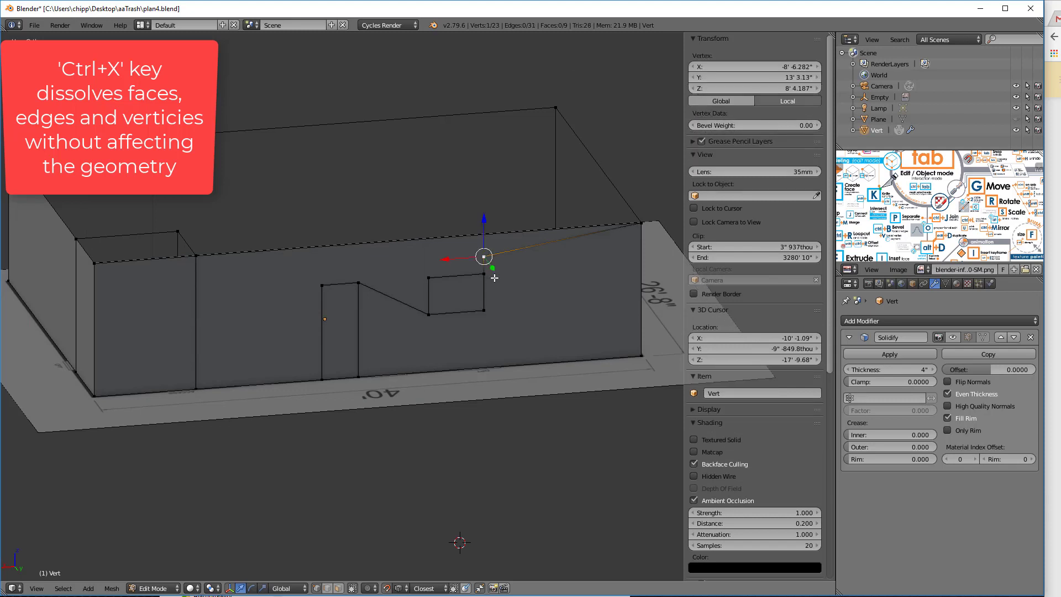
{"action": "key", "text": "x"}
{"action": "left_click", "coordinate": [489, 324]}
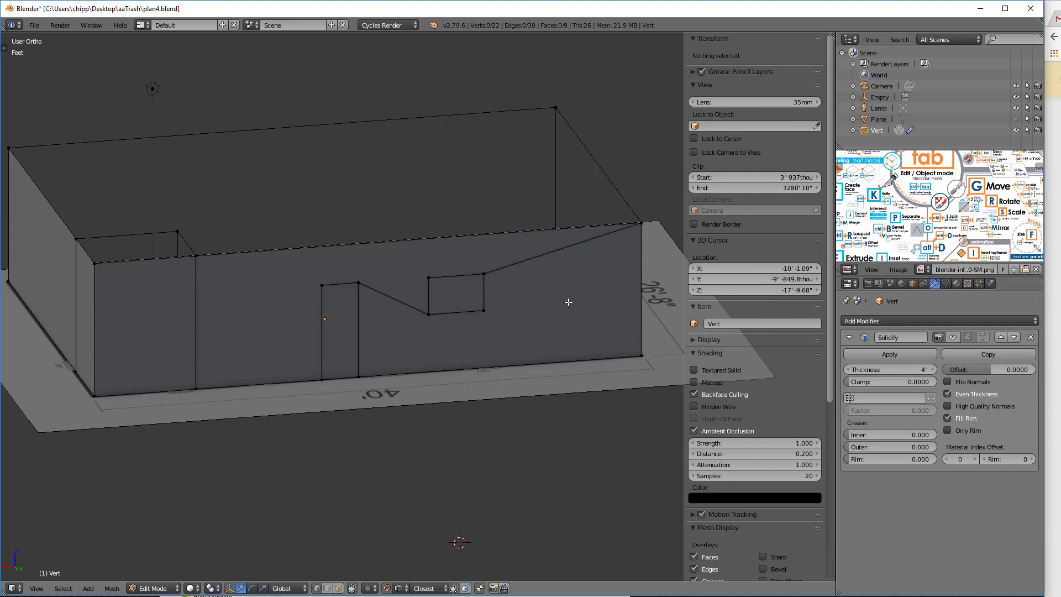
{"action": "mouse_move", "coordinate": [419, 316]}
{"action": "middle_mouse_down"}
{"action": "mouse_move", "coordinate": [414, 289]}
{"action": "mouse_move", "coordinate": [421, 320]}
{"action": "middle_mouse_up"}
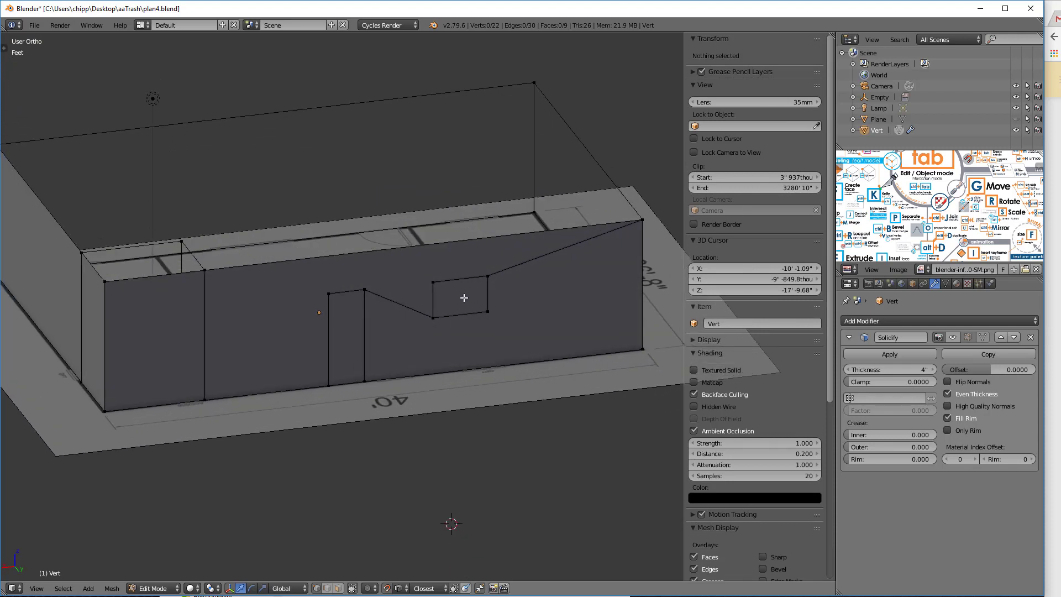
In Face select mode, delete the window and door faces from the front wall
{"action": "key", "text": "ctrl+Tab"}
{"action": "left_click", "coordinate": [449, 310]}
{"action": "right_click", "coordinate": [467, 301]}
{"action": "right_click", "coordinate": [349, 328], "text": "shift"}
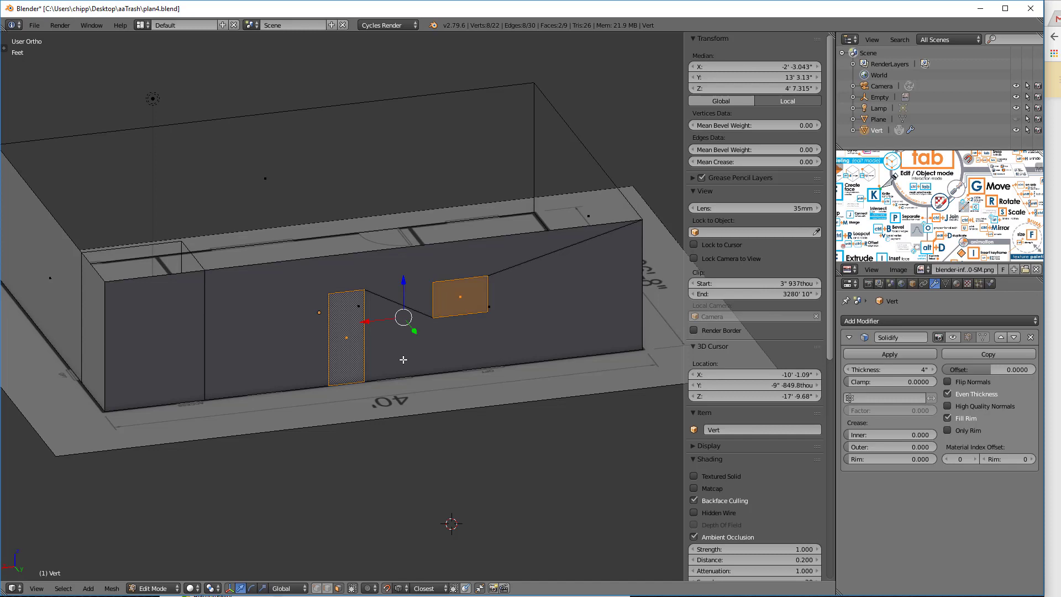
{"action": "key", "text": "x"}
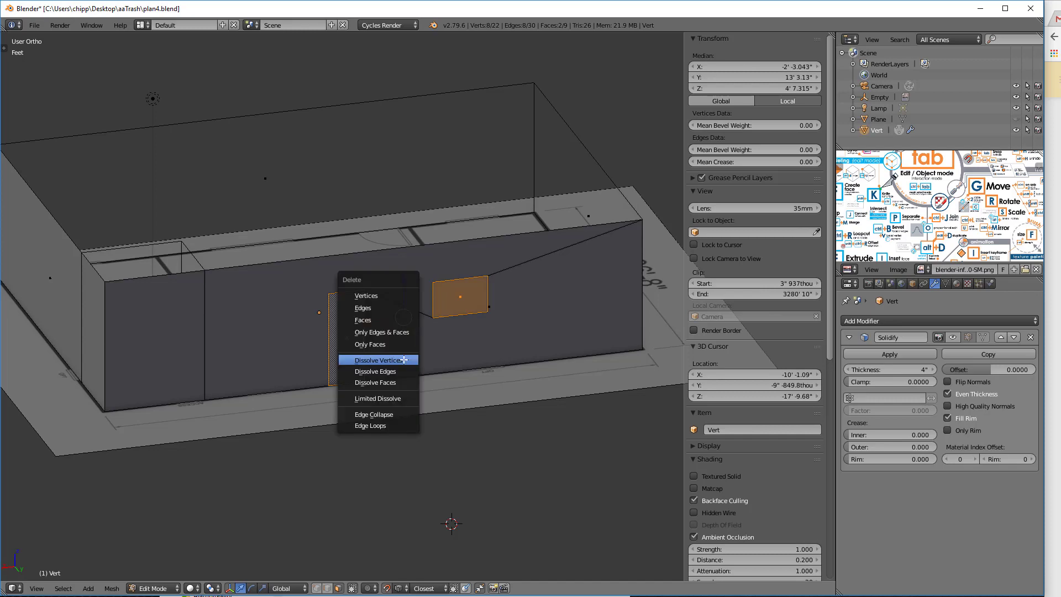
{"action": "left_click", "coordinate": [386, 319]}
{"action": "middle_click_drag", "start_coordinate": [457, 374], "coordinate": [618, 362]}
Return to Object Mode and re-enable the Solidify modifier's viewport display
{"action": "key", "text": "Tab"}
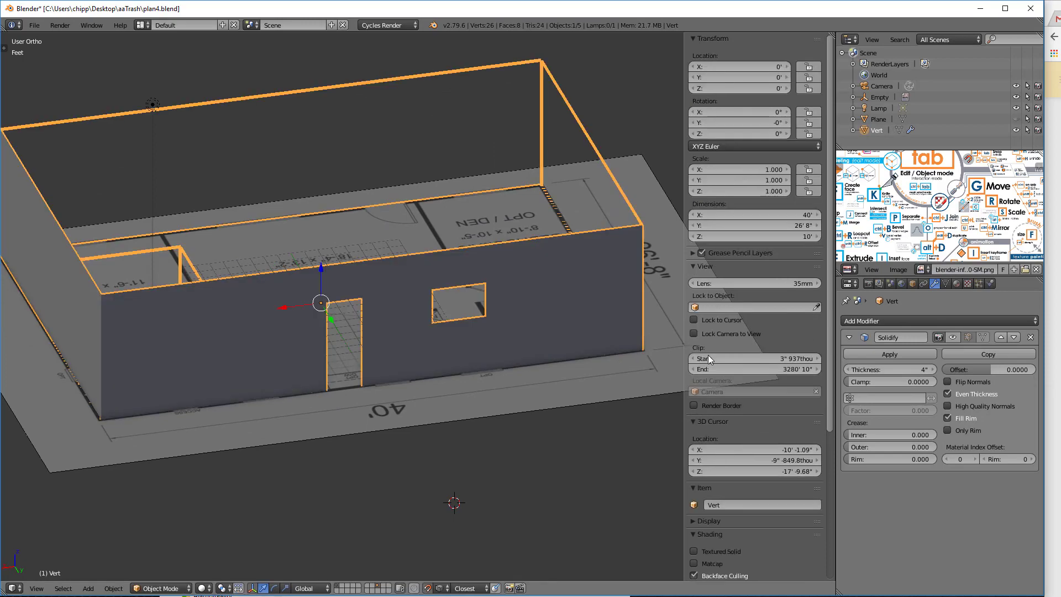
{"action": "left_click", "coordinate": [953, 336]}
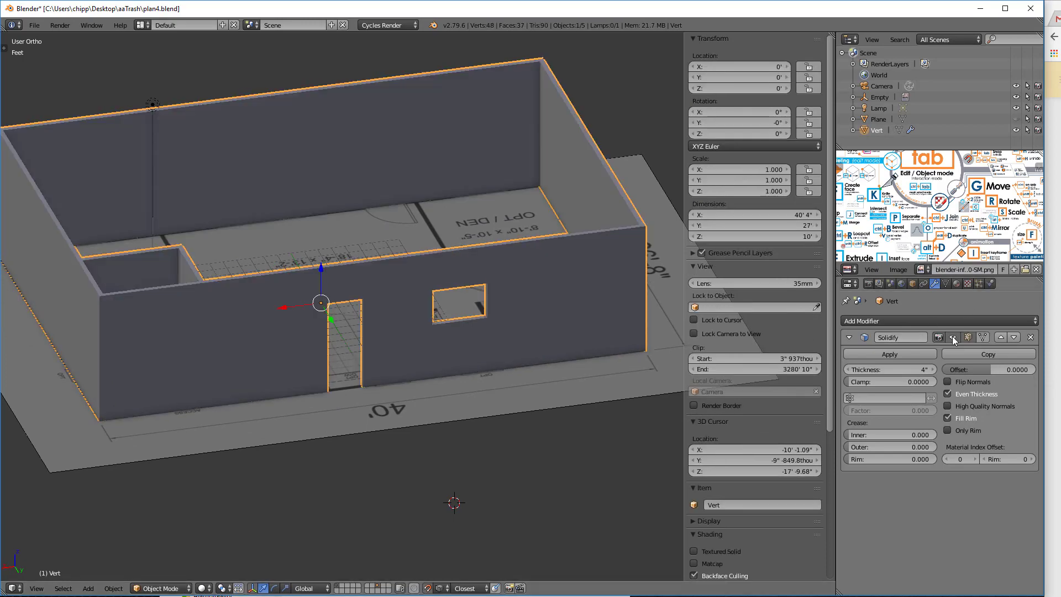
{"action": "middle_click_drag", "start_coordinate": [409, 340], "coordinate": [424, 281]}
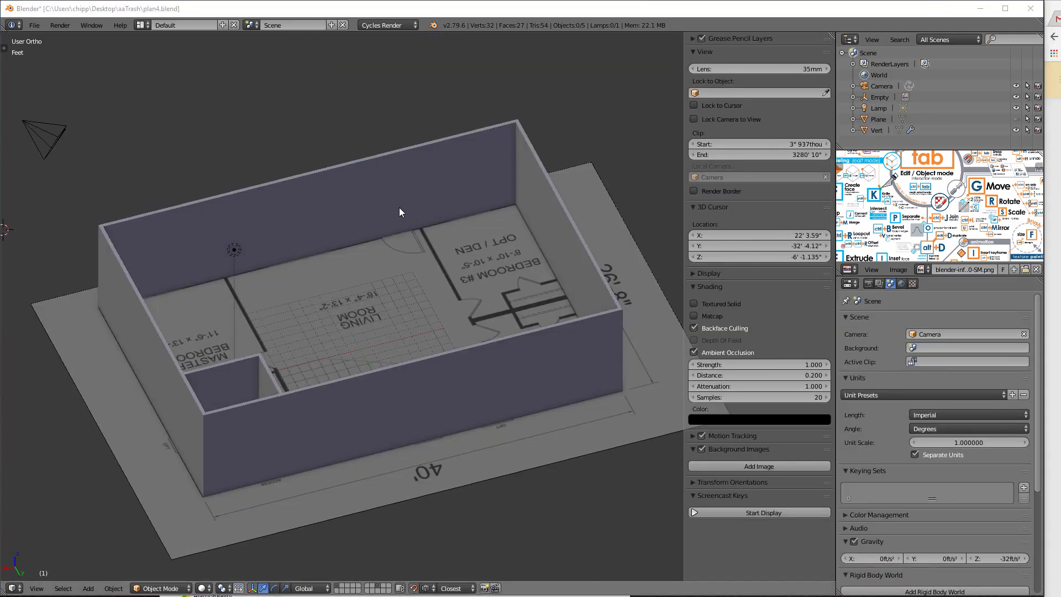
Place the 3D cursor at the OPT / DEN doorway, add a cube there, and lift it
{"action": "scroll", "coordinate": [399, 207], "scroll_direction": "up", "scroll_amount": 5}
{"action": "scroll", "coordinate": [453, 262], "scroll_direction": "down", "scroll_amount": 4}
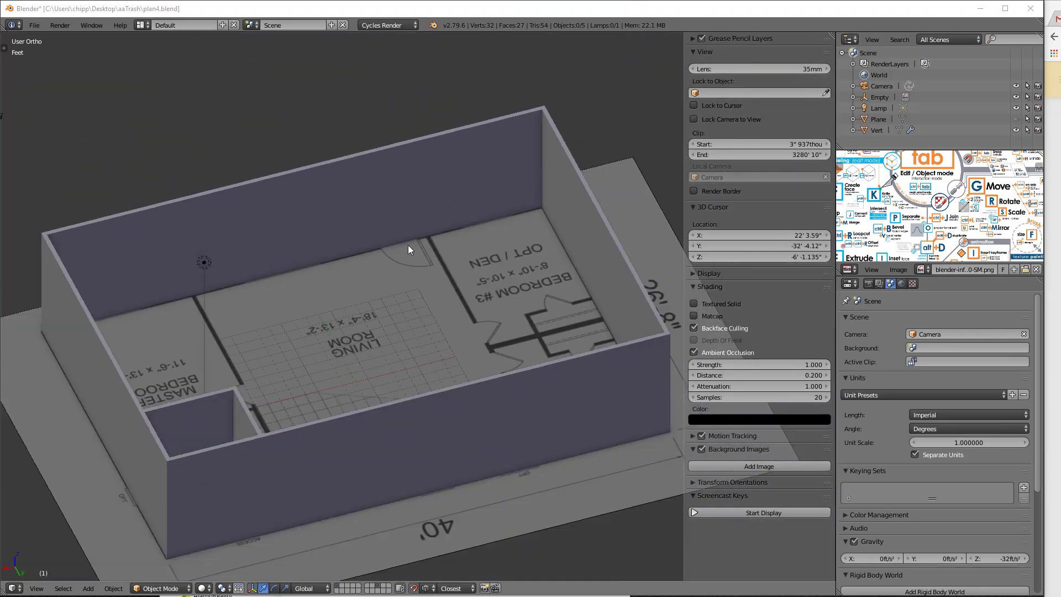
{"action": "scroll", "coordinate": [410, 260], "scroll_direction": "up", "scroll_amount": 4}
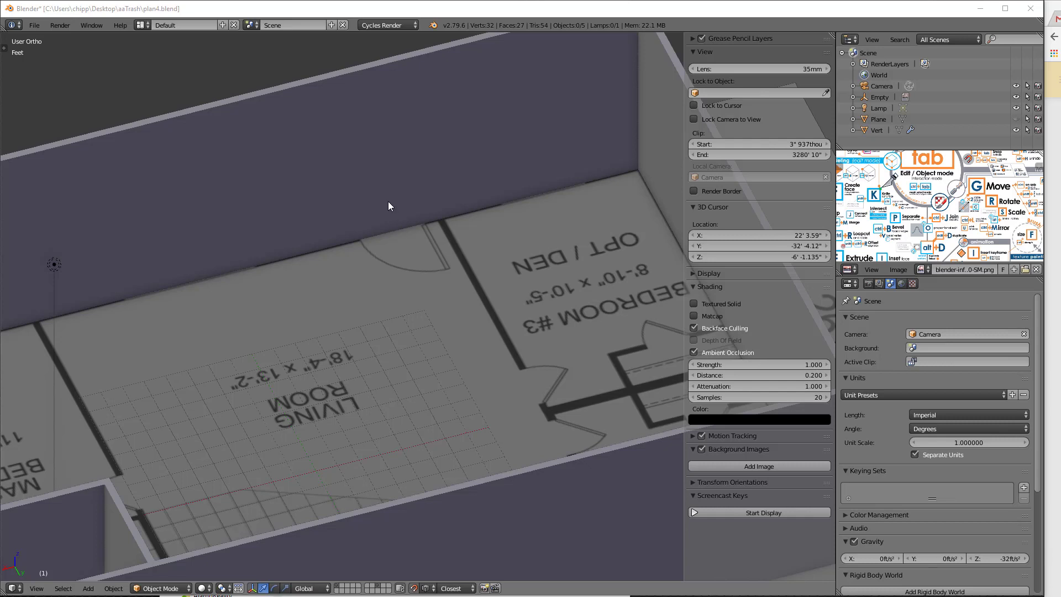
{"action": "left_click", "coordinate": [388, 202]}
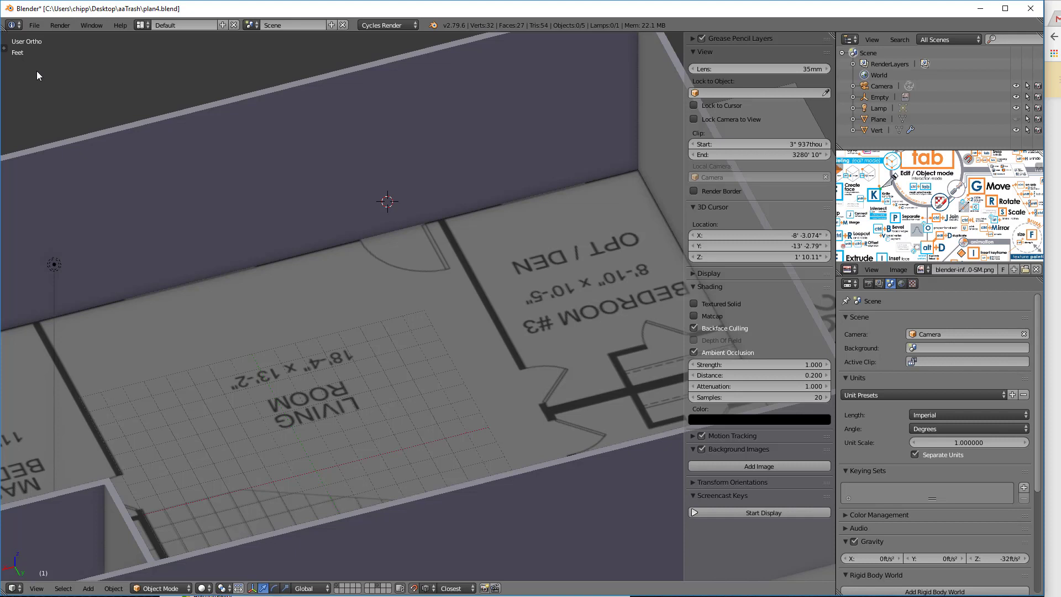
{"action": "key", "text": "shift+a"}
{"action": "key", "text": "shift+a"}
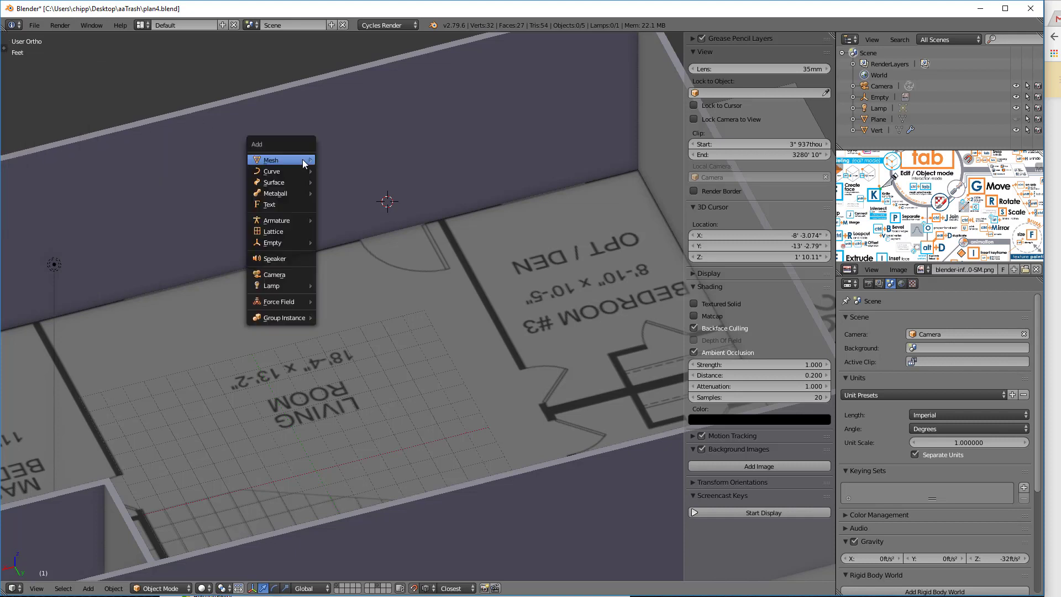
{"action": "mouse_move", "coordinate": [303, 159]}
{"action": "left_click", "coordinate": [345, 170]}
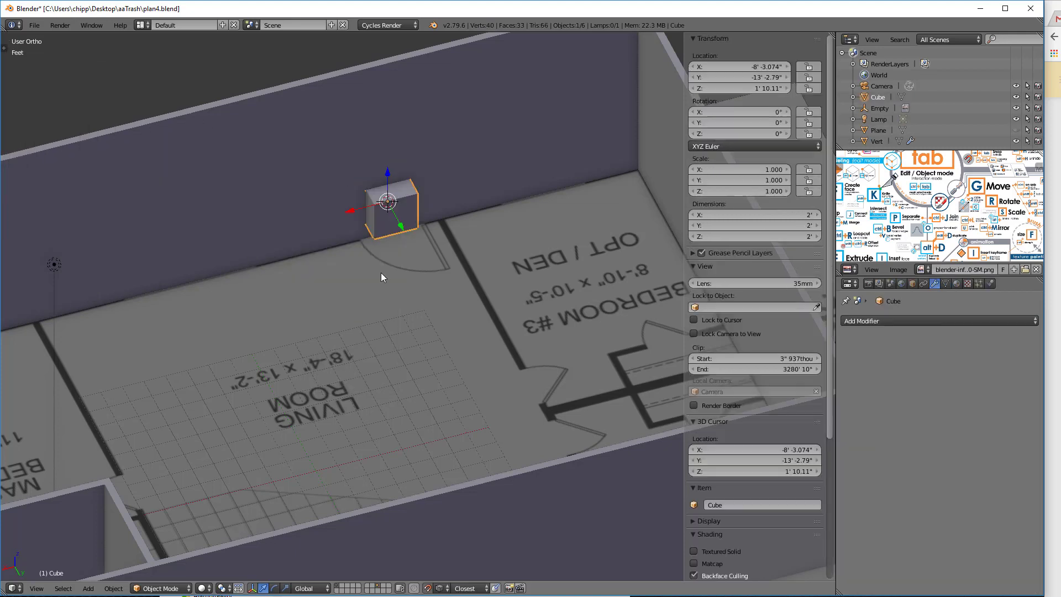
{"action": "left_click_drag", "start_coordinate": [388, 176], "coordinate": [412, 240]}
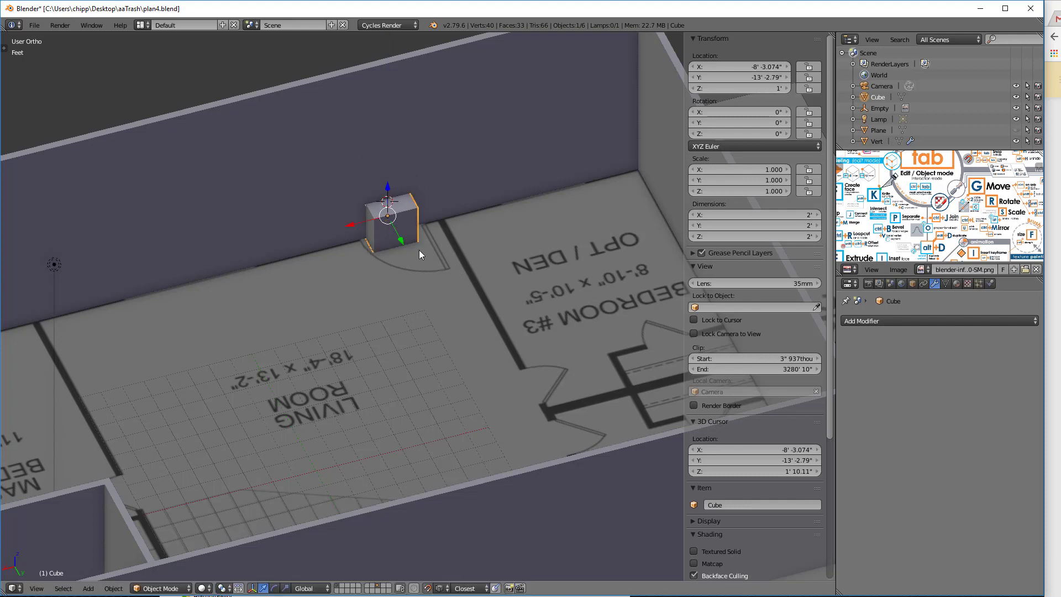
Scale the cube about 1.34 times along X and slide it along X toward the doorway
{"action": "key", "text": "s"}
{"action": "key", "text": "x"}
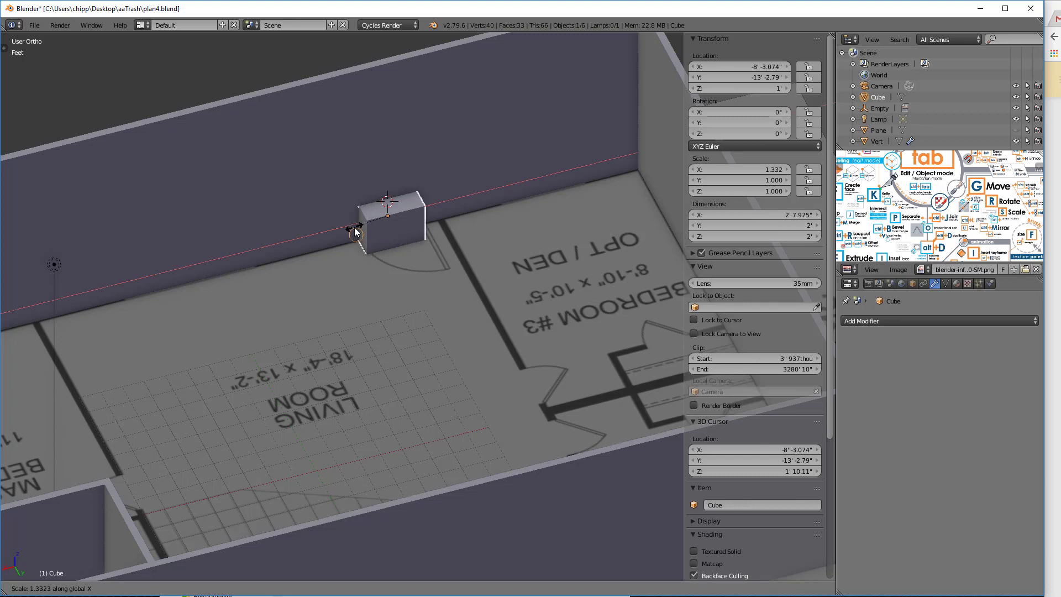
{"action": "left_click", "coordinate": [356, 231]}
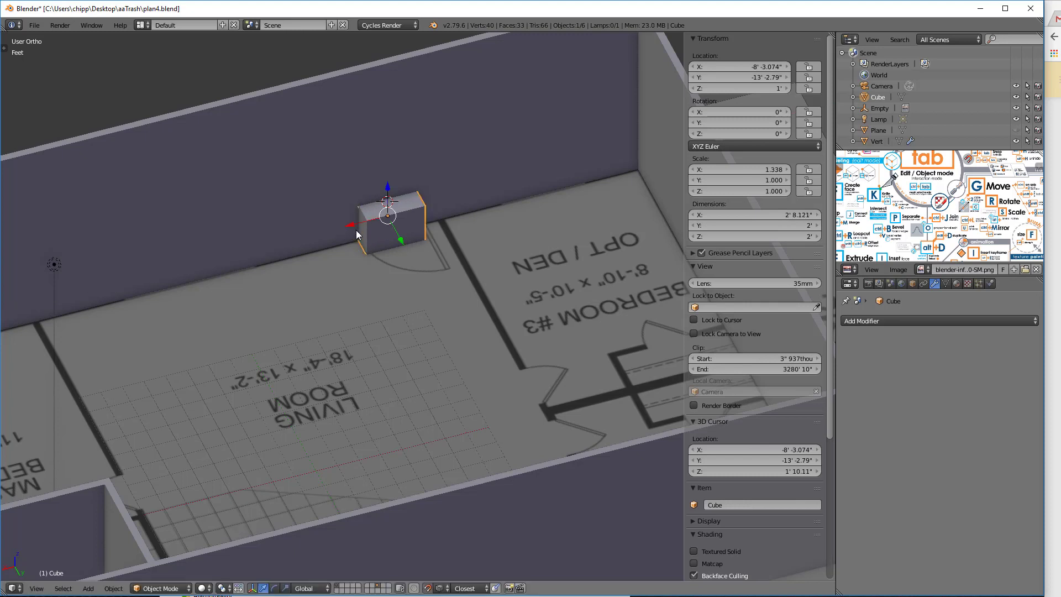
{"action": "left_click_drag", "start_coordinate": [351, 228], "coordinate": [358, 222]}
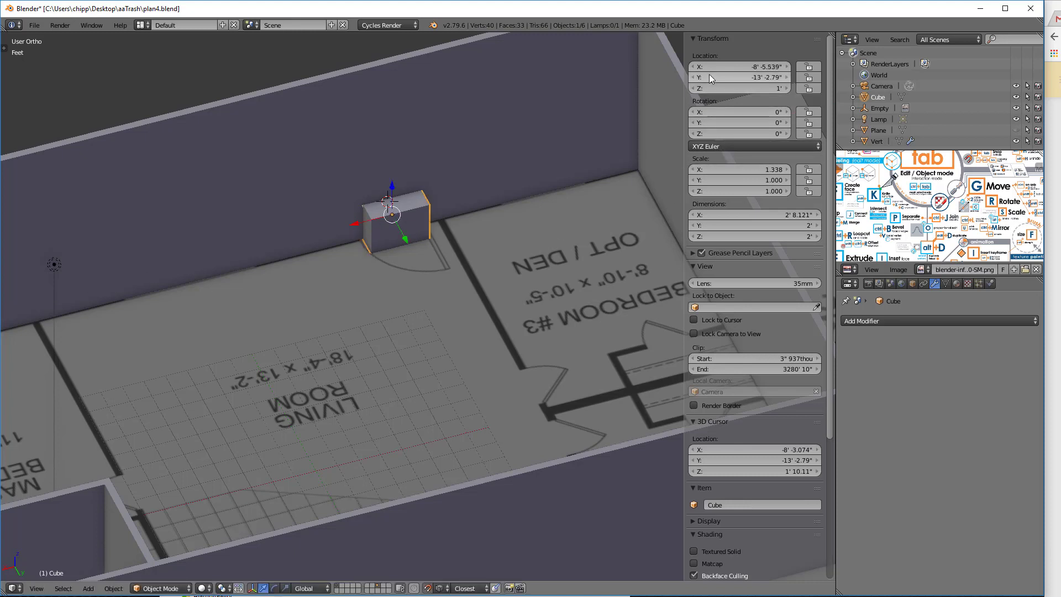
Set the cube's dimensions to X 3' and Z 80 (6' 8") in the N panel
{"action": "left_click", "coordinate": [785, 214]}
{"action": "type", "text": "3"}
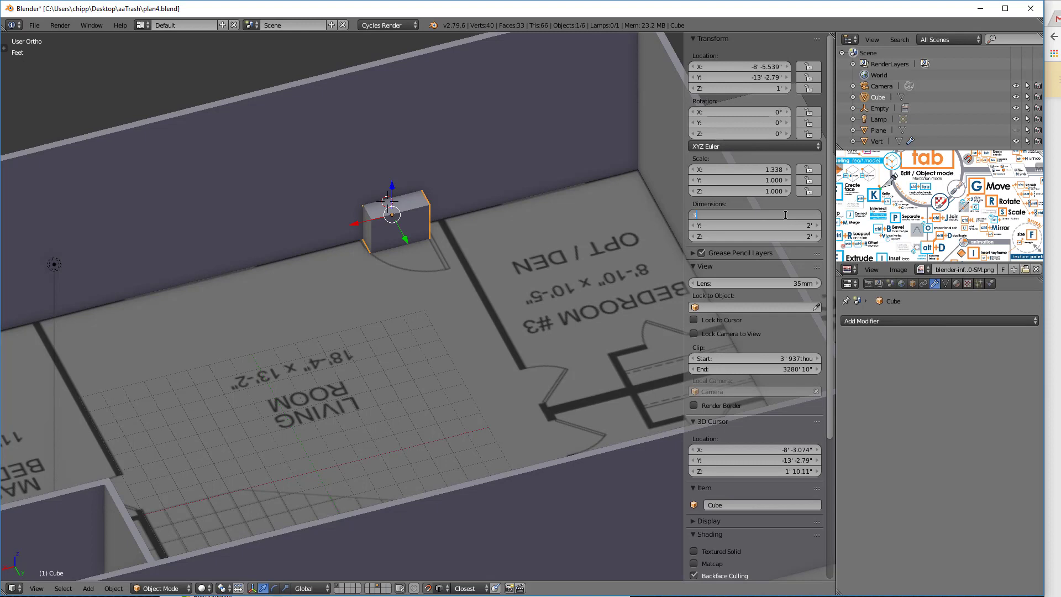
{"action": "key", "text": "Return"}
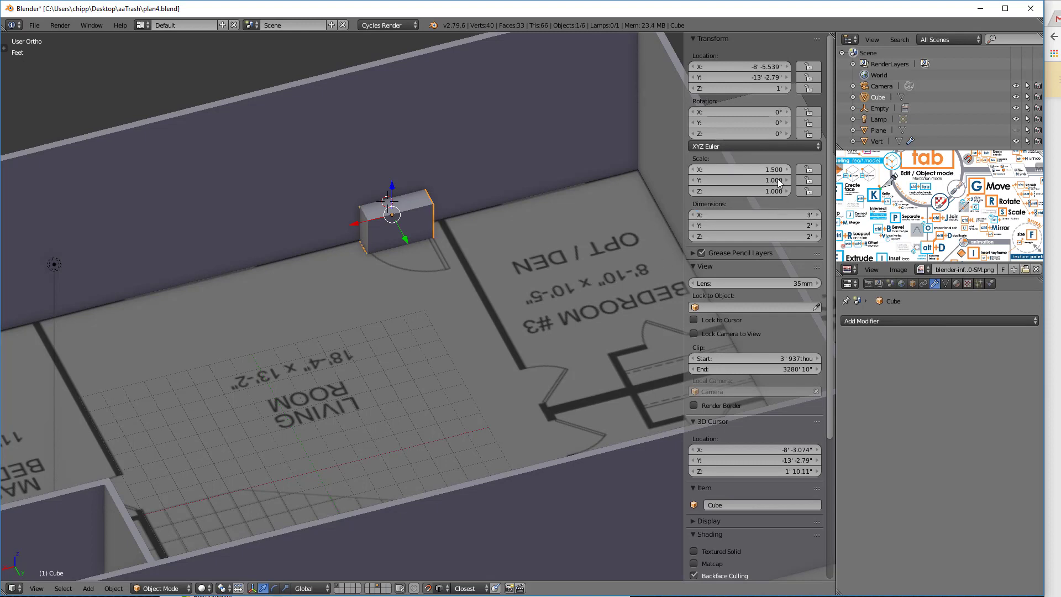
{"action": "left_click", "coordinate": [749, 236]}
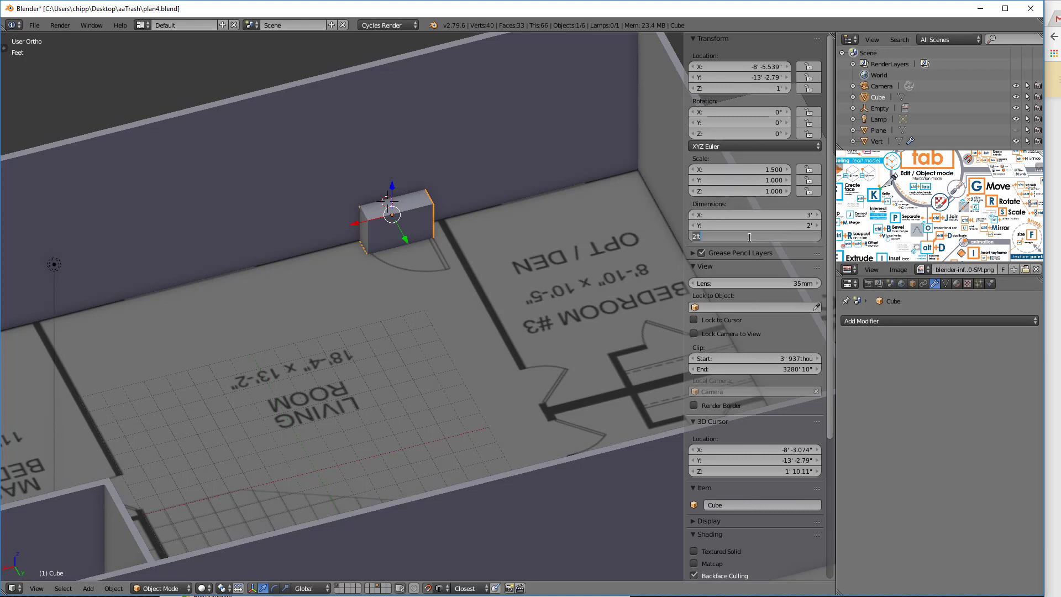
{"action": "type", "text": "80"}
{"action": "key", "text": "Return"}
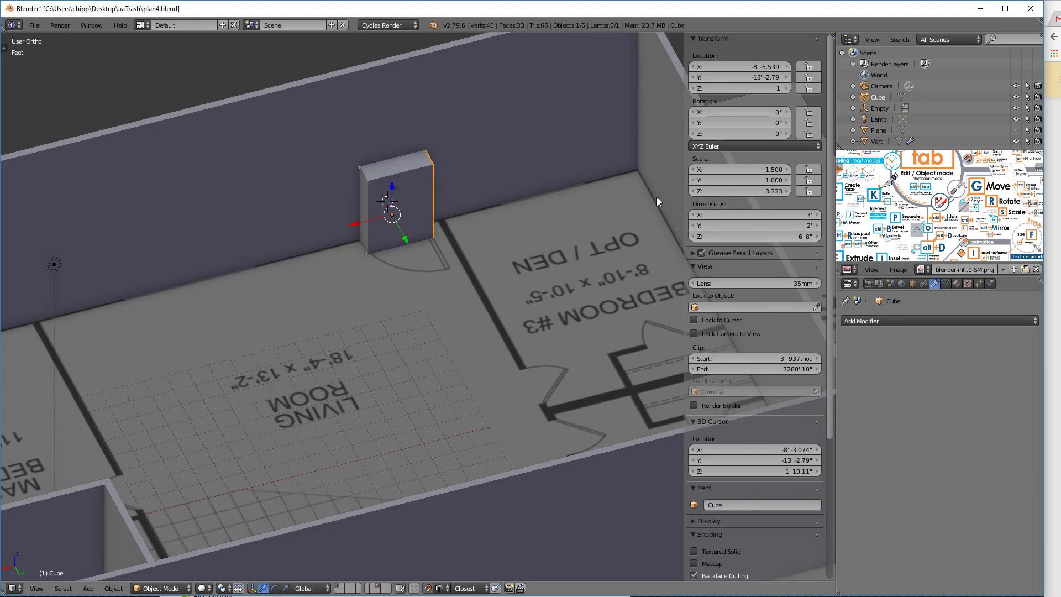
Raise the door-sized cube along Z into the front wall's doorway, to Z 3' 3.974"
{"action": "middle_click_drag", "start_coordinate": [250, 234], "coordinate": [268, 212]}
{"action": "left_click_drag", "start_coordinate": [392, 178], "coordinate": [389, 116]}
{"action": "middle_click_drag", "start_coordinate": [313, 232], "coordinate": [512, 286]}
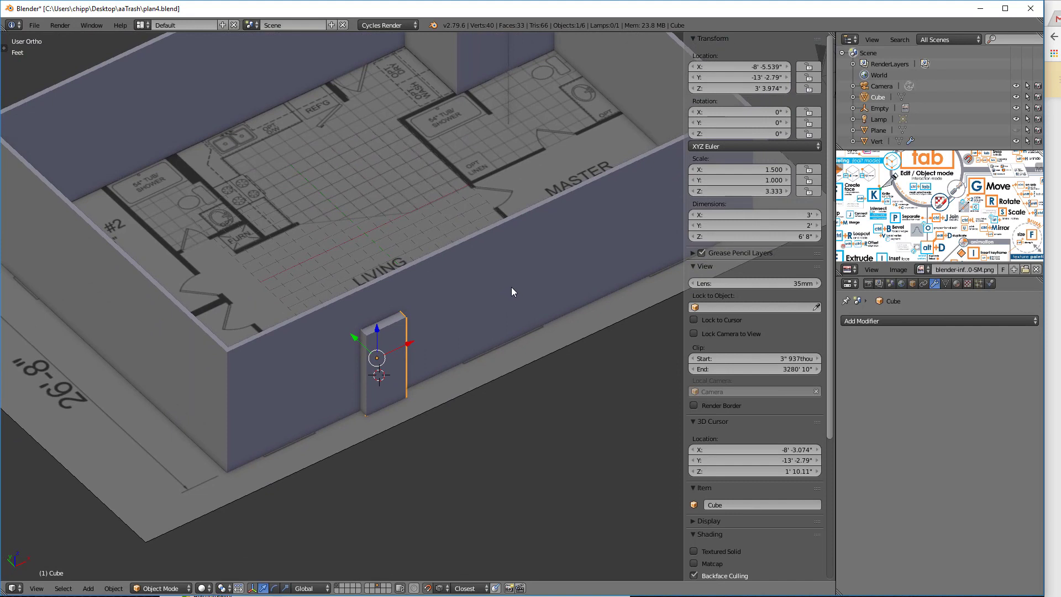
Add a Boolean modifier to the walls with the Cube as cutter and Difference operation
{"action": "right_click", "coordinate": [471, 274]}
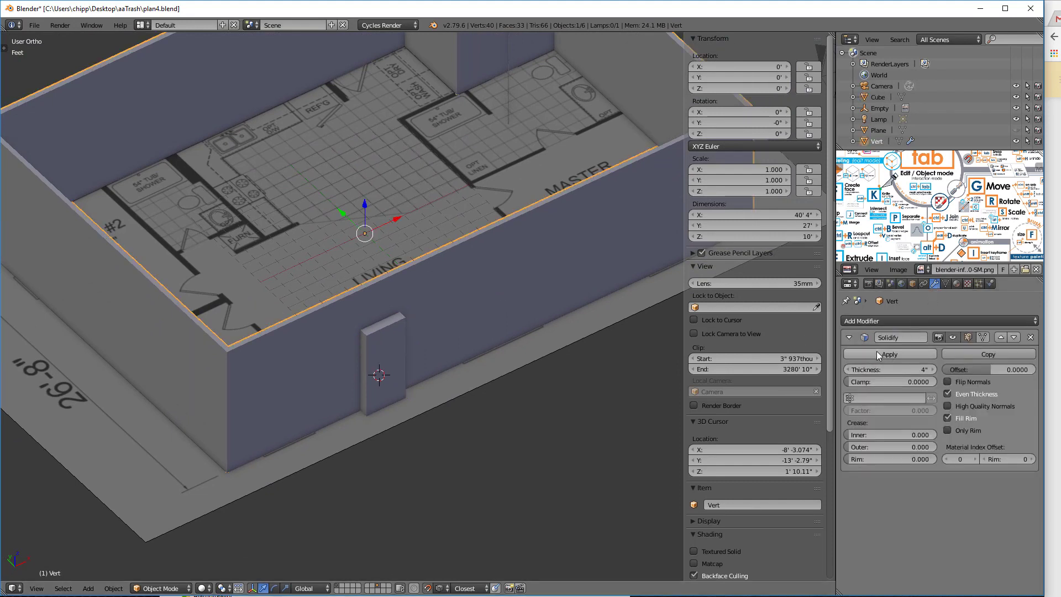
{"action": "left_click", "coordinate": [849, 337]}
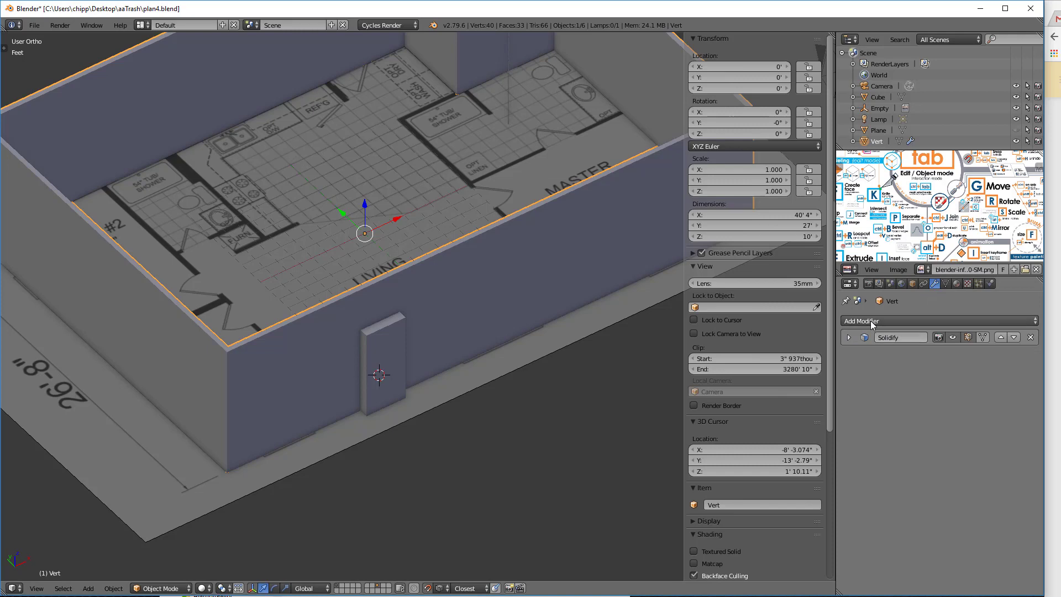
{"action": "left_click", "coordinate": [871, 322]}
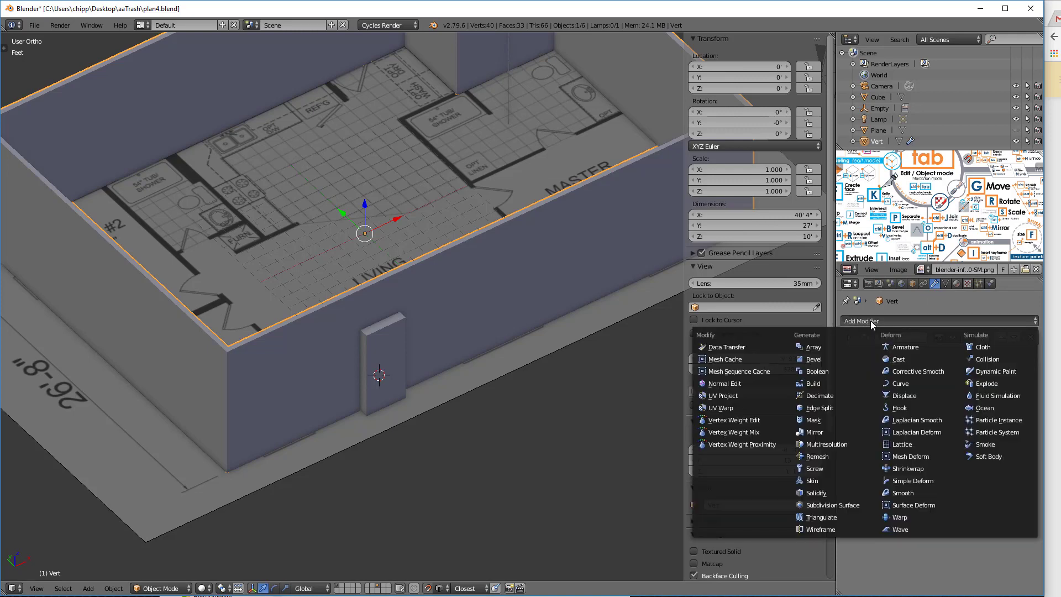
{"action": "left_click", "coordinate": [817, 371]}
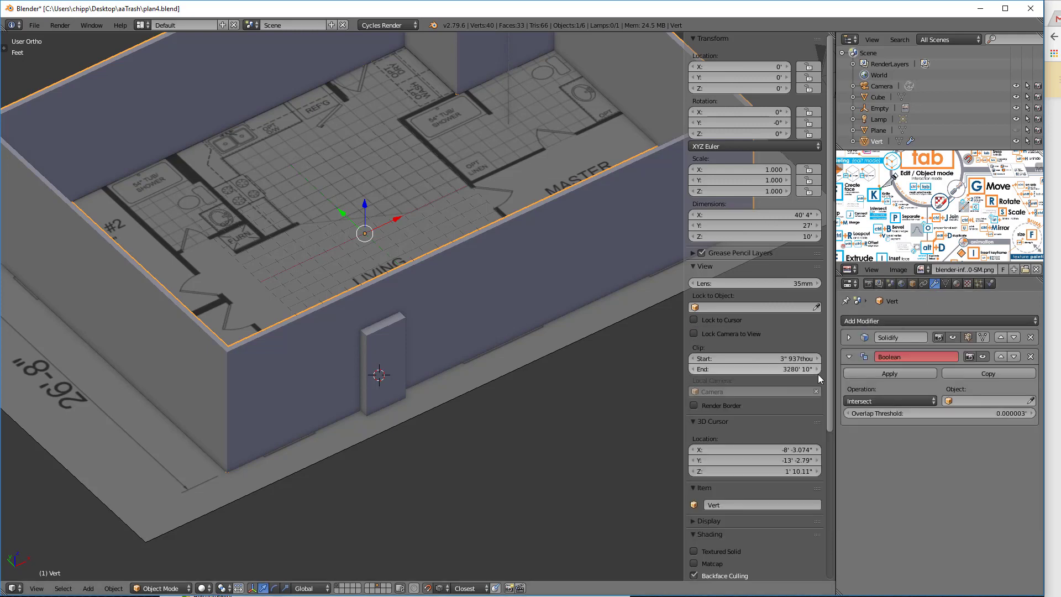
{"action": "left_click", "coordinate": [1031, 401]}
{"action": "left_click", "coordinate": [390, 329]}
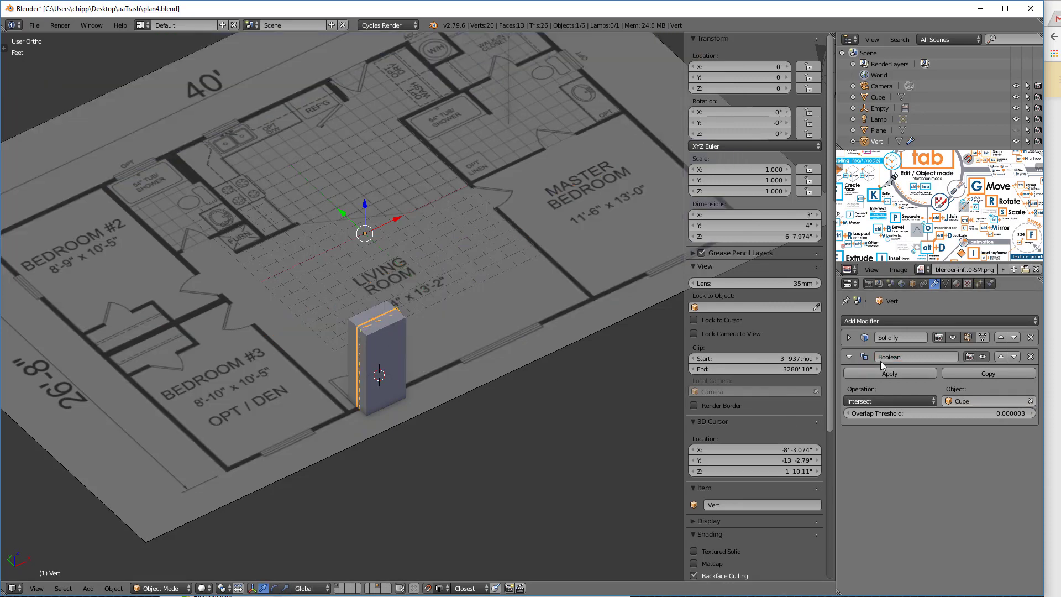
{"action": "left_click", "coordinate": [859, 401]}
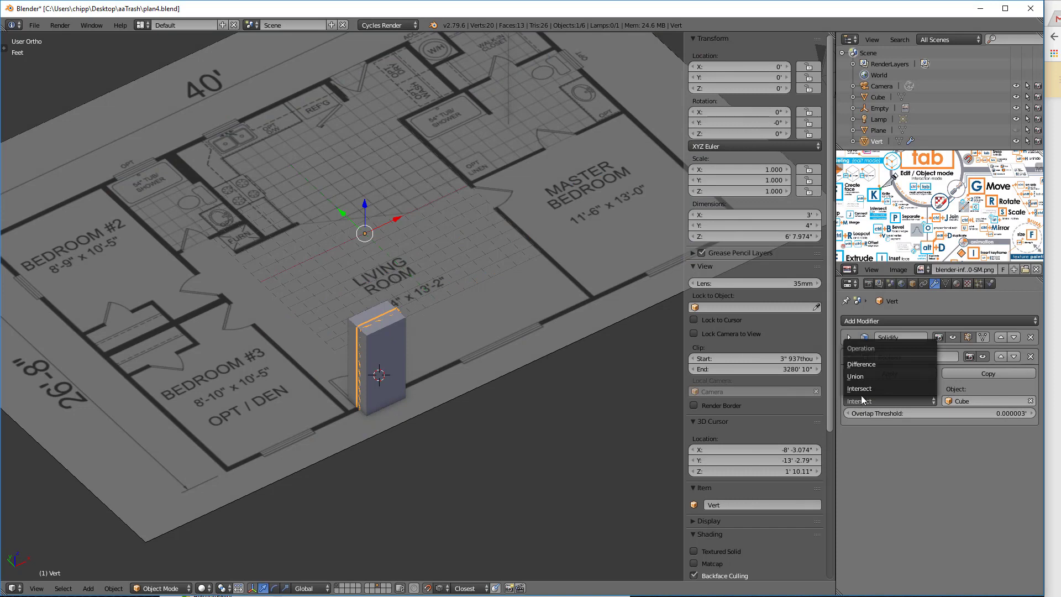
{"action": "left_click", "coordinate": [860, 365]}
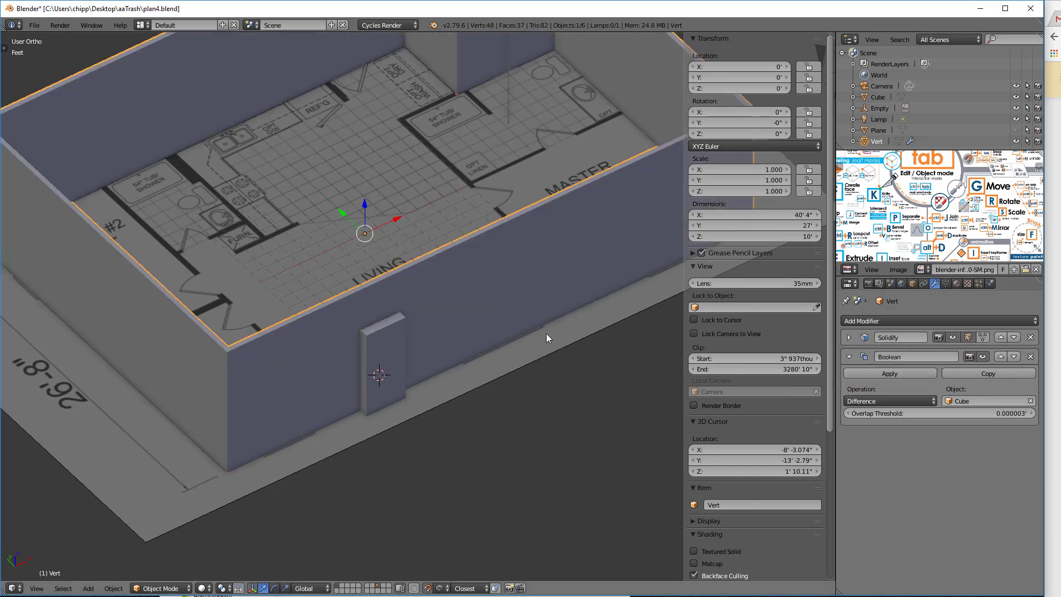
Set the Cube's Maximum Draw Type to Wire and slide it along the wall
{"action": "right_click", "coordinate": [396, 338]}
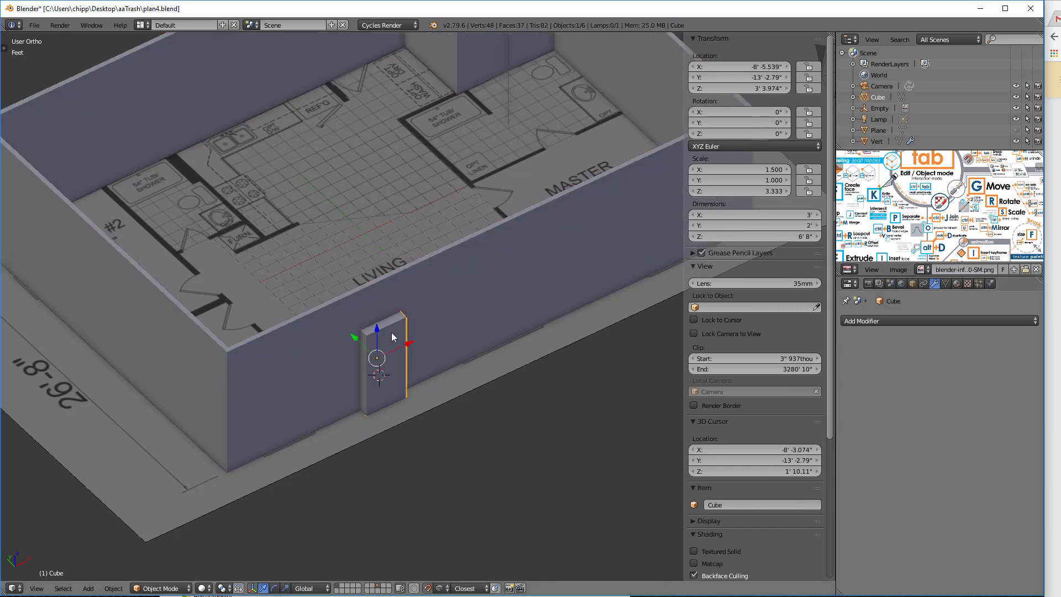
{"action": "left_click", "coordinate": [913, 283]}
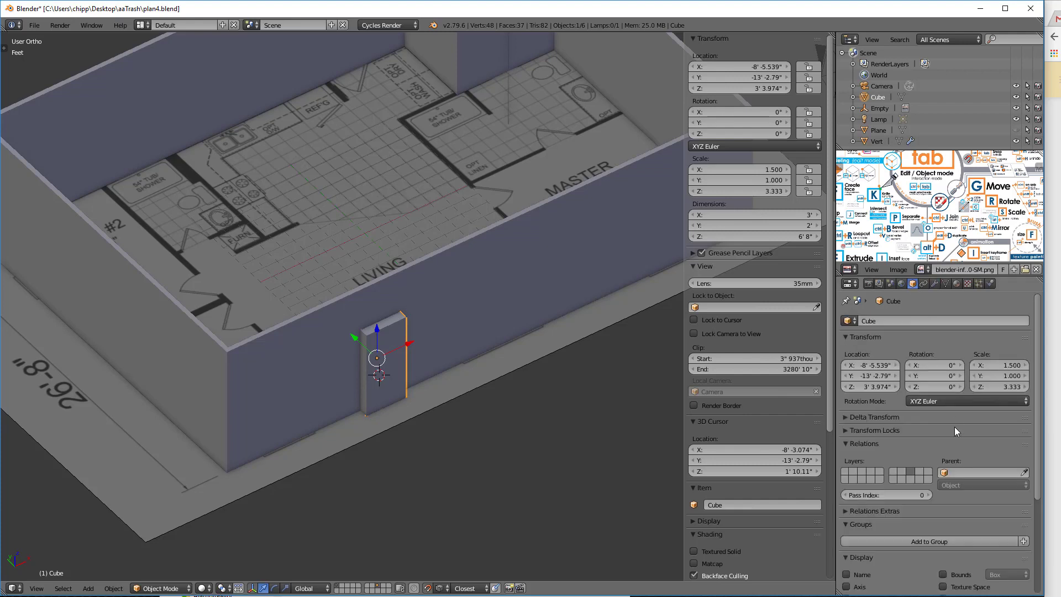
{"action": "scroll", "coordinate": [951, 421], "scroll_direction": "down", "scroll_amount": 6}
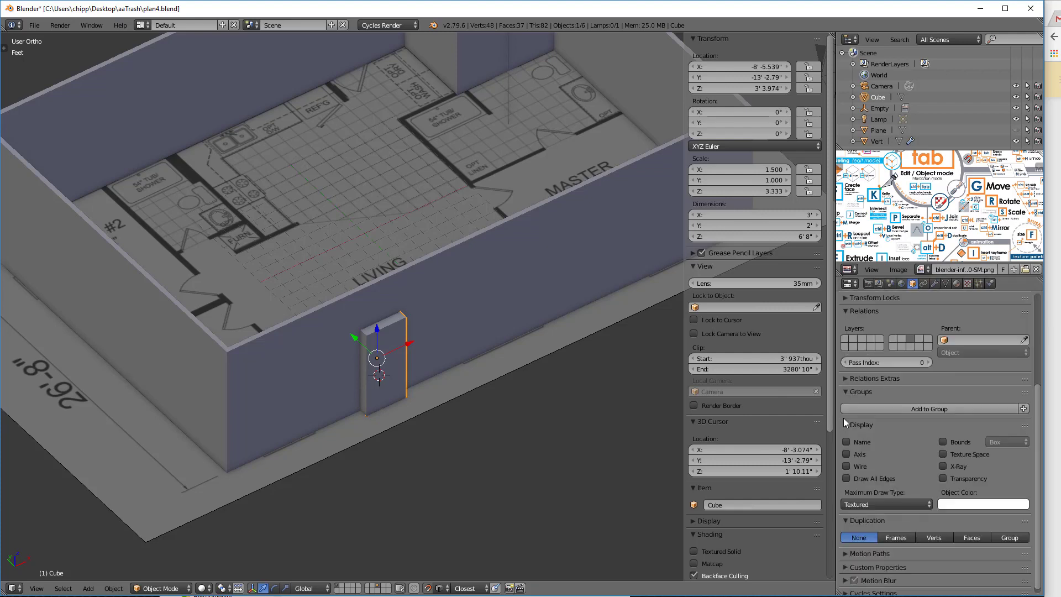
{"action": "left_click", "coordinate": [870, 504]}
{"action": "left_click", "coordinate": [861, 479]}
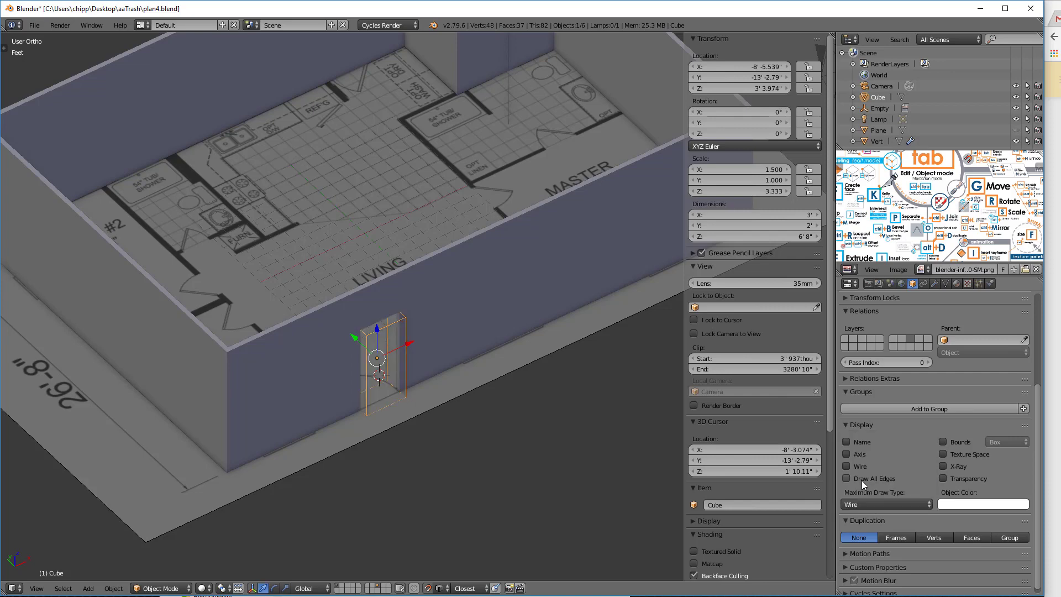
{"action": "scroll", "coordinate": [493, 359], "scroll_direction": "down", "scroll_amount": 4}
{"action": "scroll", "coordinate": [492, 357], "scroll_direction": "up", "scroll_amount": 4}
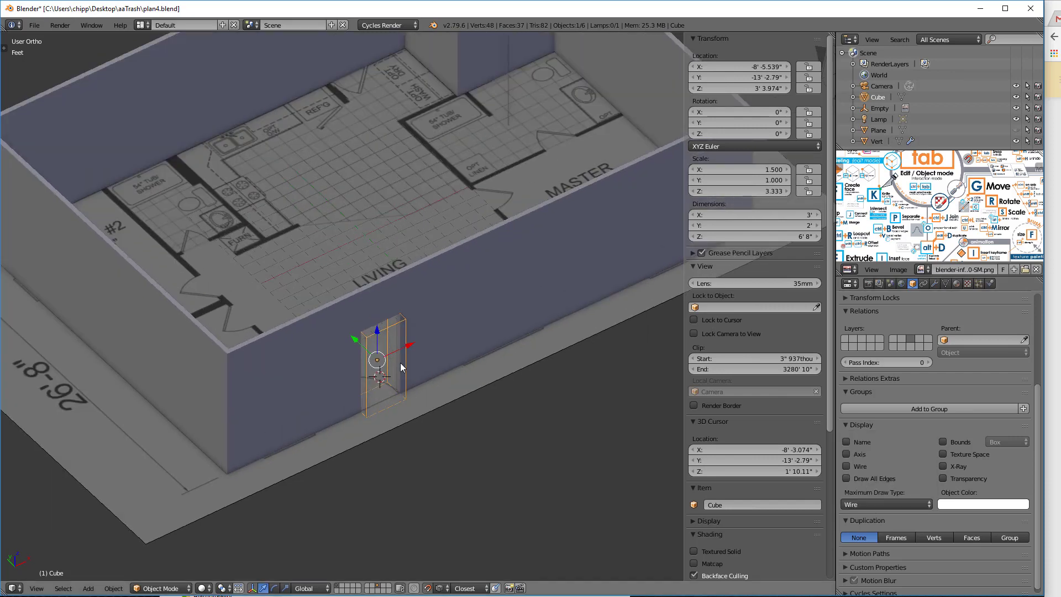
{"action": "mouse_move", "coordinate": [465, 326]}
{"action": "middle_mouse_down"}
{"action": "mouse_move", "coordinate": [408, 276]}
{"action": "mouse_move", "coordinate": [472, 320]}
{"action": "middle_mouse_up"}
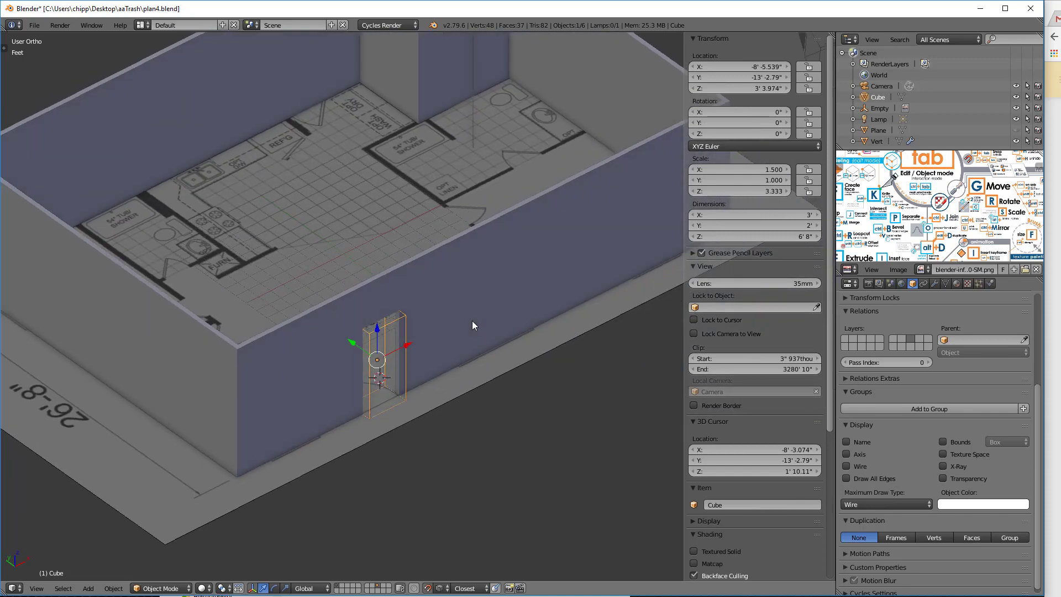
{"action": "left_click_drag", "start_coordinate": [405, 346], "coordinate": [437, 342]}
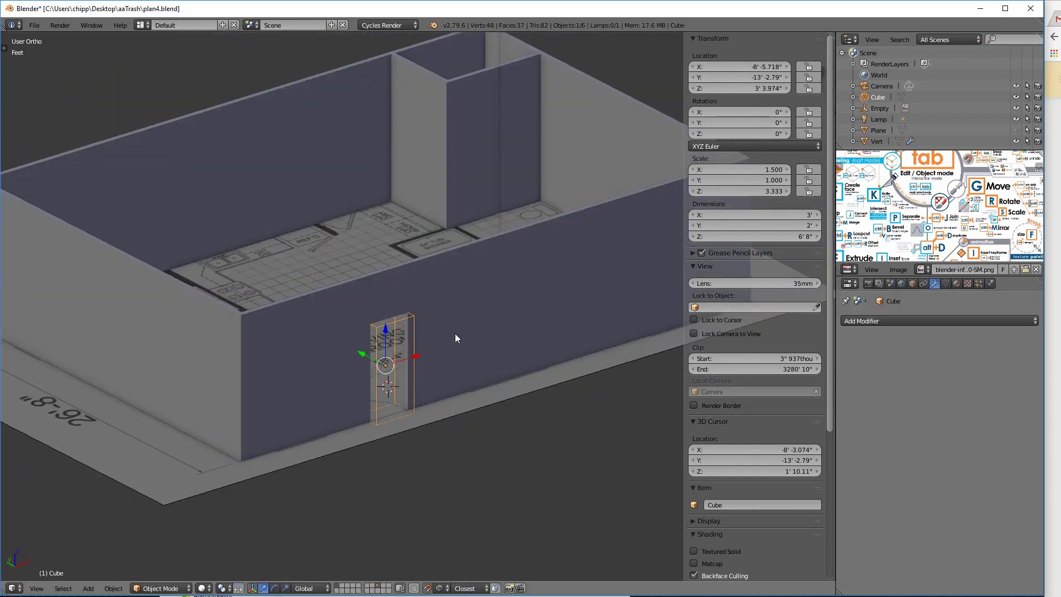
Duplicate the door box as Cube.001 and move it right along X on the front wall
{"action": "key", "text": "shift+d"}
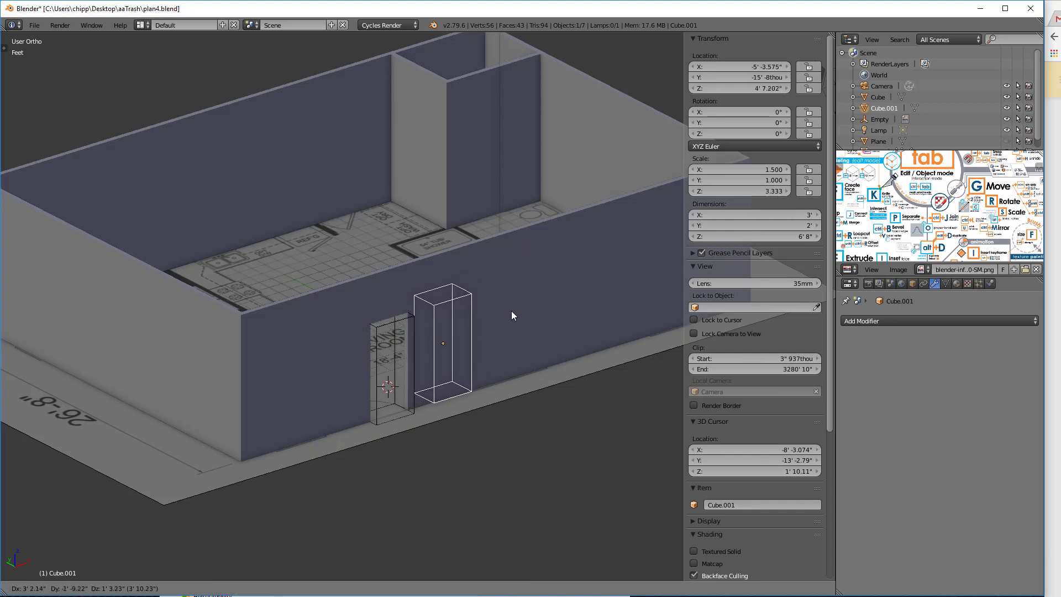
{"action": "key", "text": "x"}
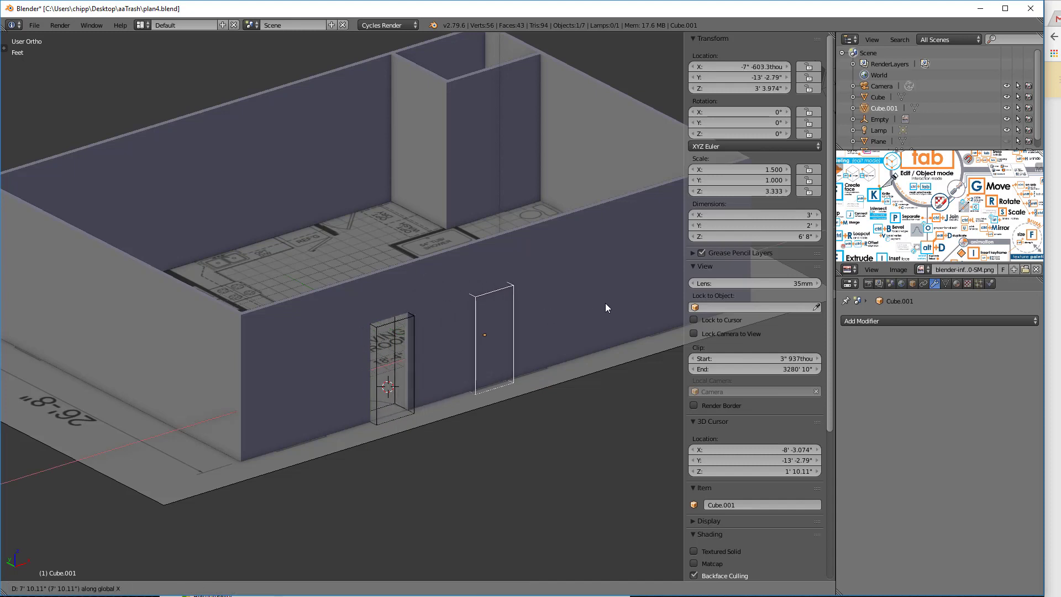
{"action": "left_click", "coordinate": [603, 302]}
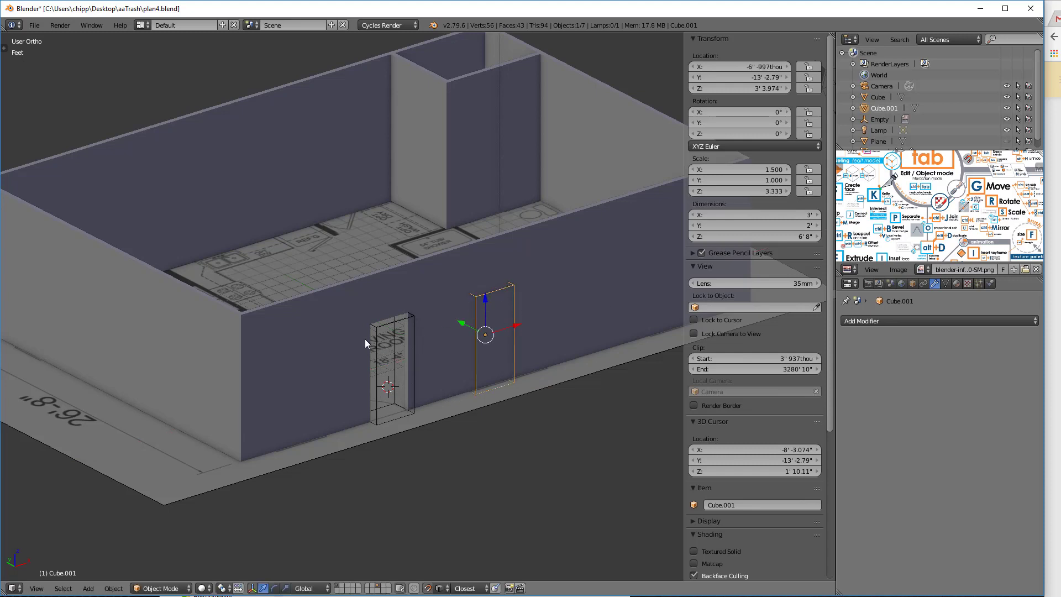
Copy the wall's Boolean modifier and set Boolean.001's cutter object to Cube.001
{"action": "right_click", "coordinate": [398, 288]}
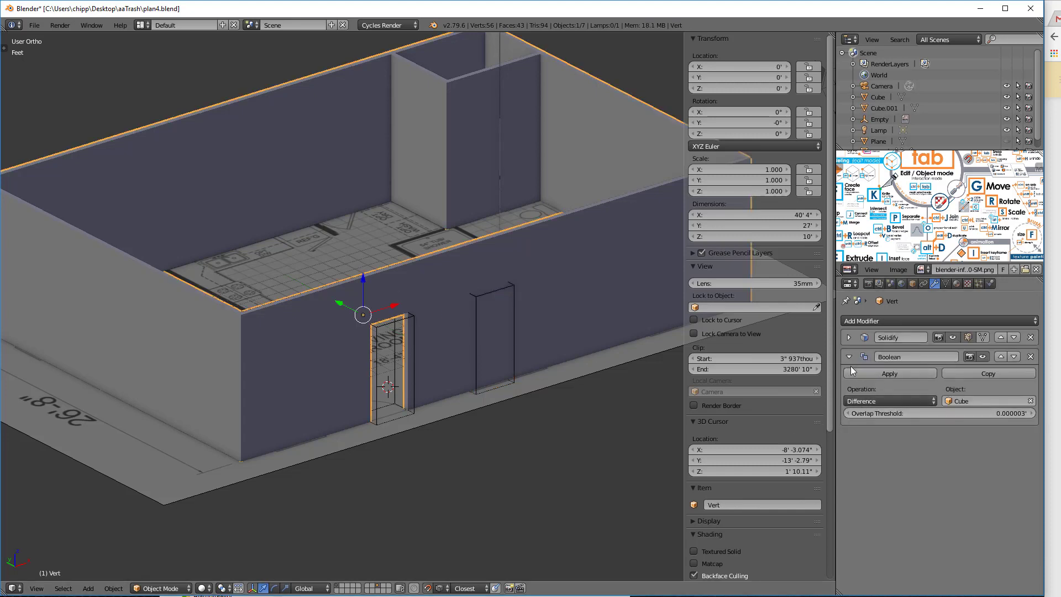
{"action": "left_click", "coordinate": [982, 375]}
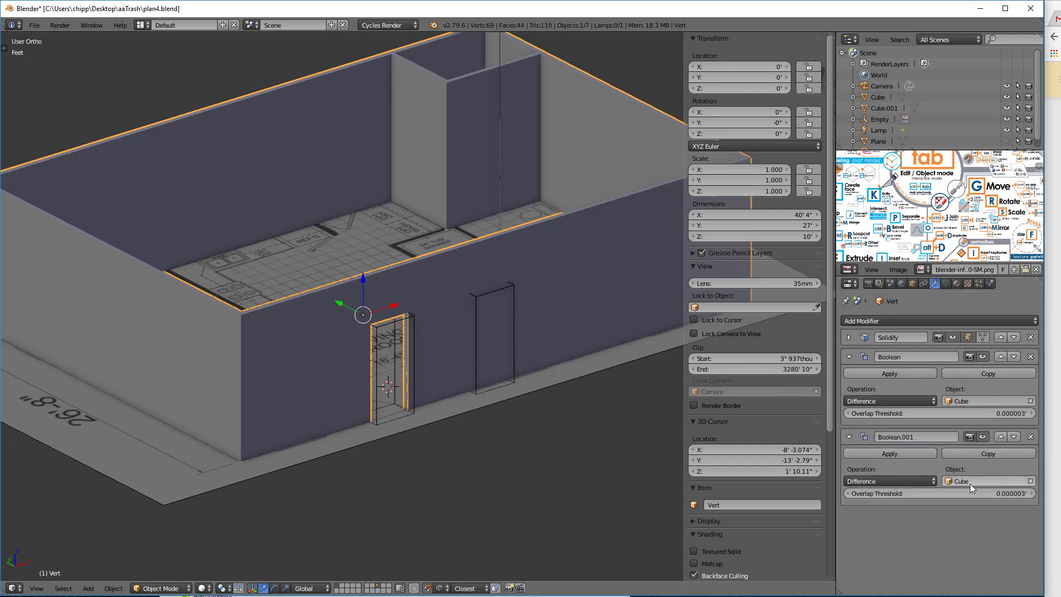
{"action": "left_click", "coordinate": [1030, 480]}
{"action": "left_click", "coordinate": [1030, 480]}
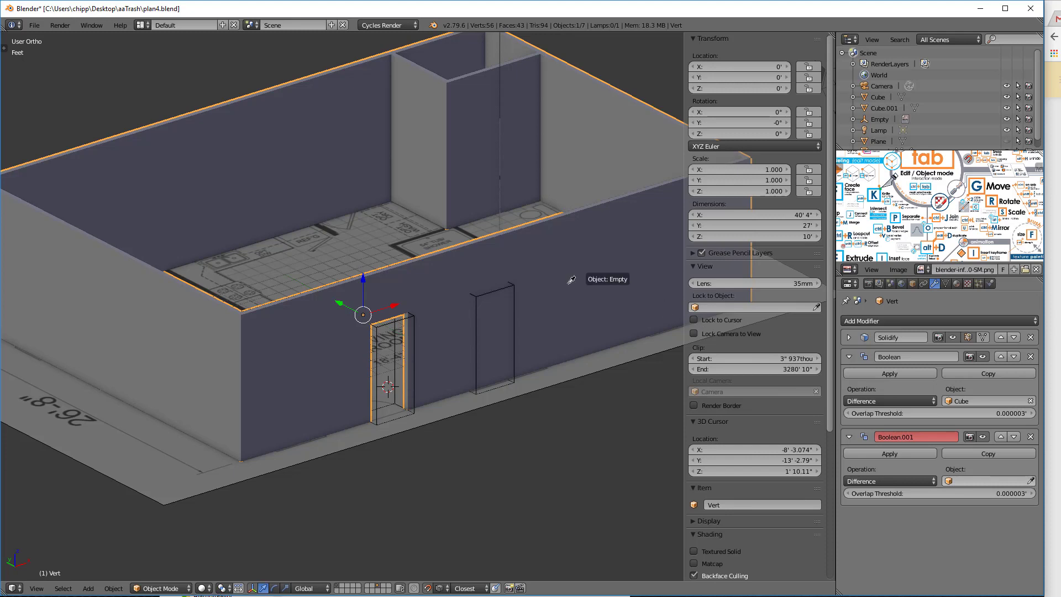
{"action": "left_click", "coordinate": [509, 283]}
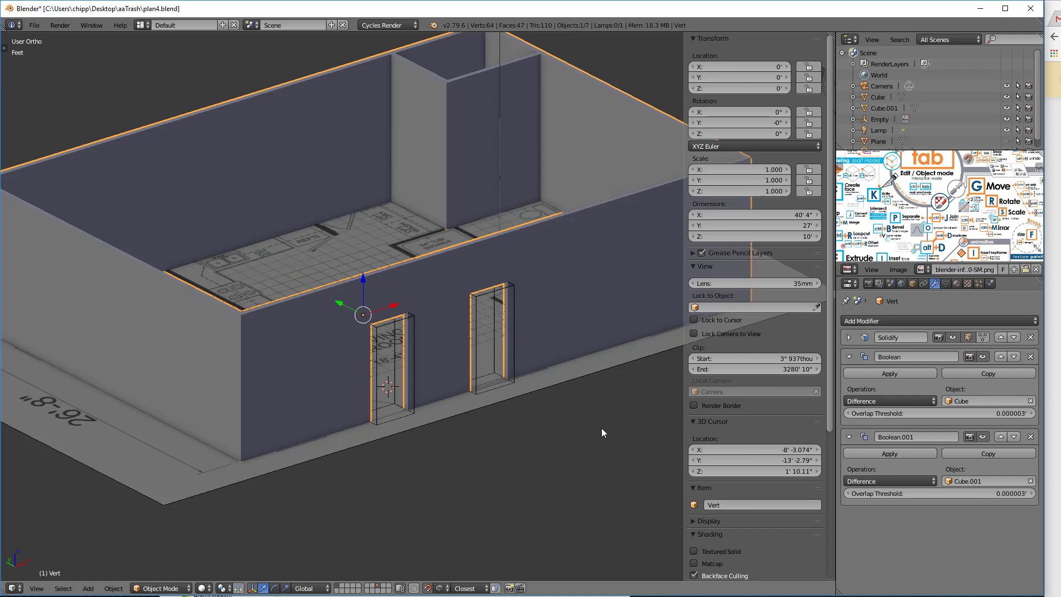
Edit the whole Vert wall mesh with Solidify's on-cage and edit-mode display turned off
{"action": "scroll", "coordinate": [521, 300], "scroll_direction": "down", "scroll_amount": 2}
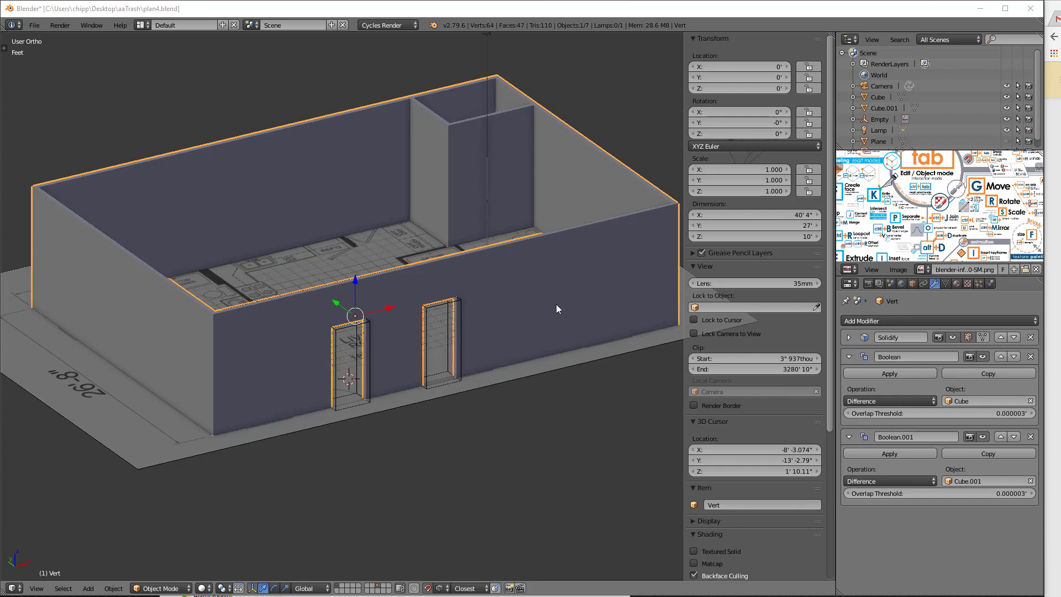
{"action": "key", "text": "Tab"}
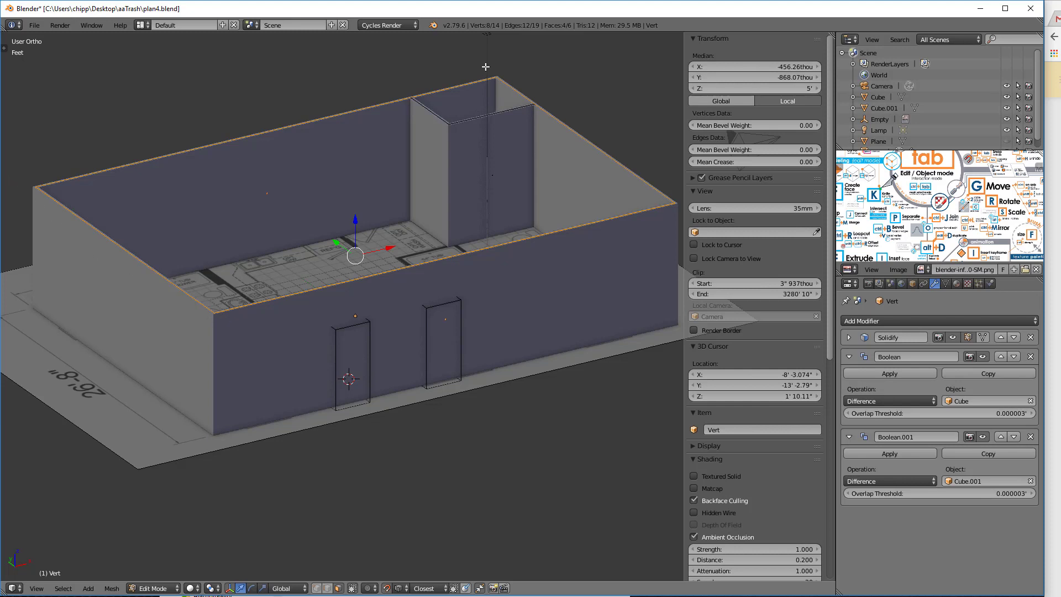
{"action": "key", "text": "a"}
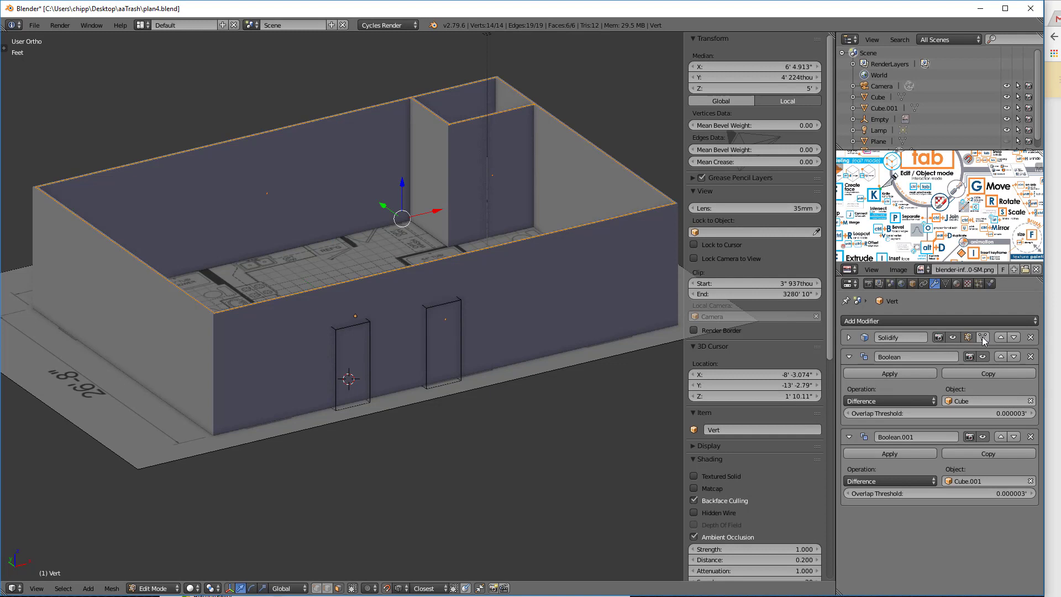
{"action": "left_click", "coordinate": [982, 336]}
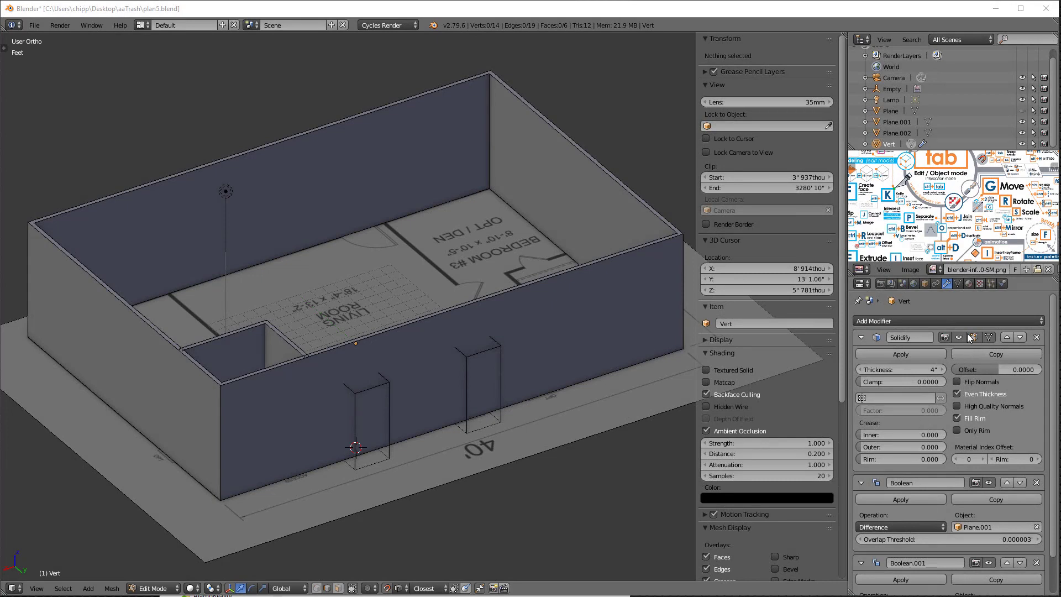
{"action": "left_click", "coordinate": [989, 337]}
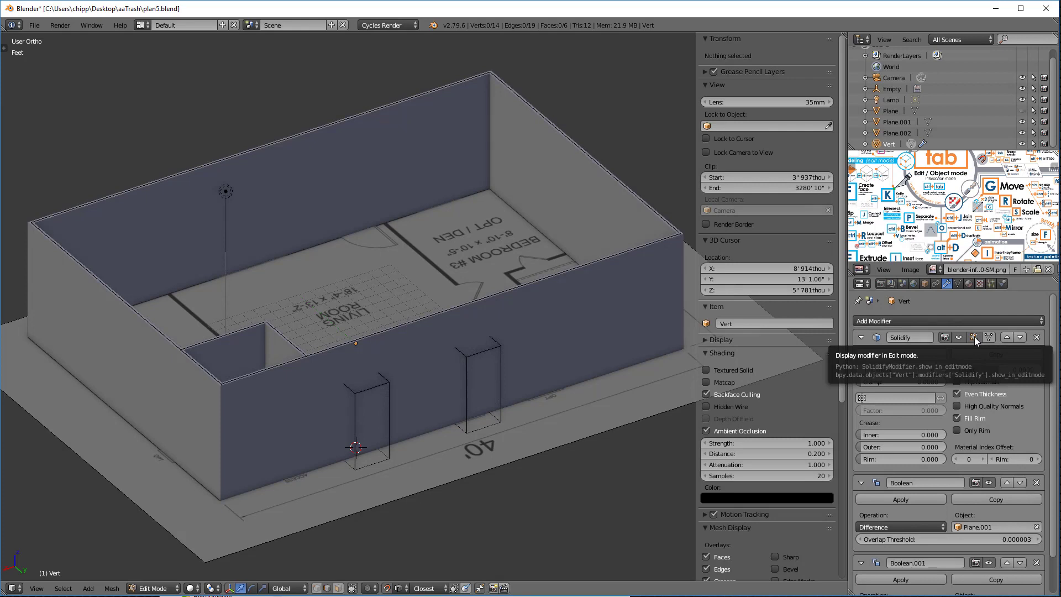
{"action": "left_click", "coordinate": [974, 336]}
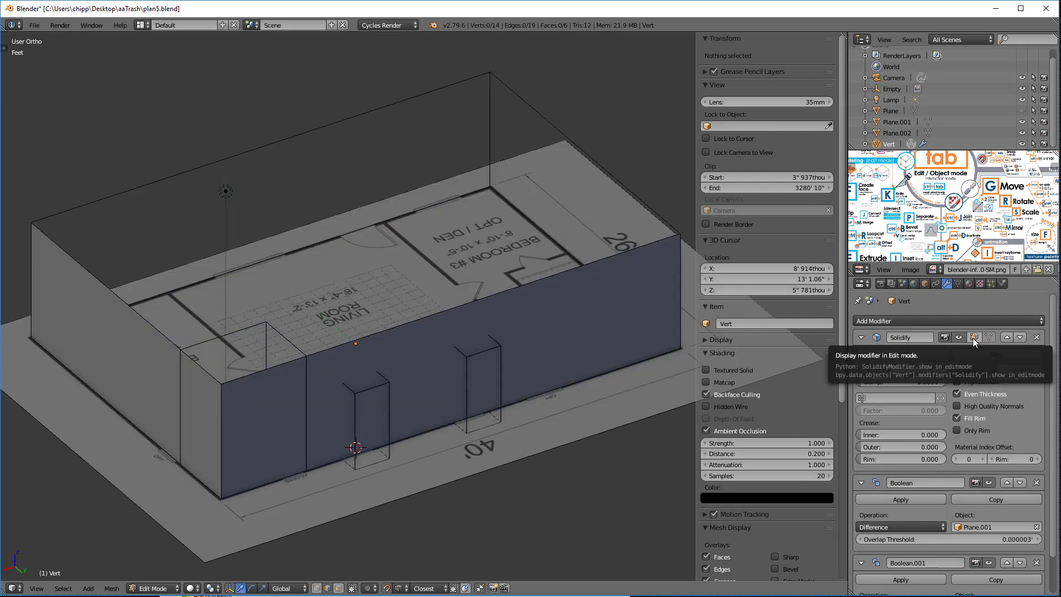
{"action": "middle_click_drag", "start_coordinate": [259, 409], "coordinate": [343, 407]}
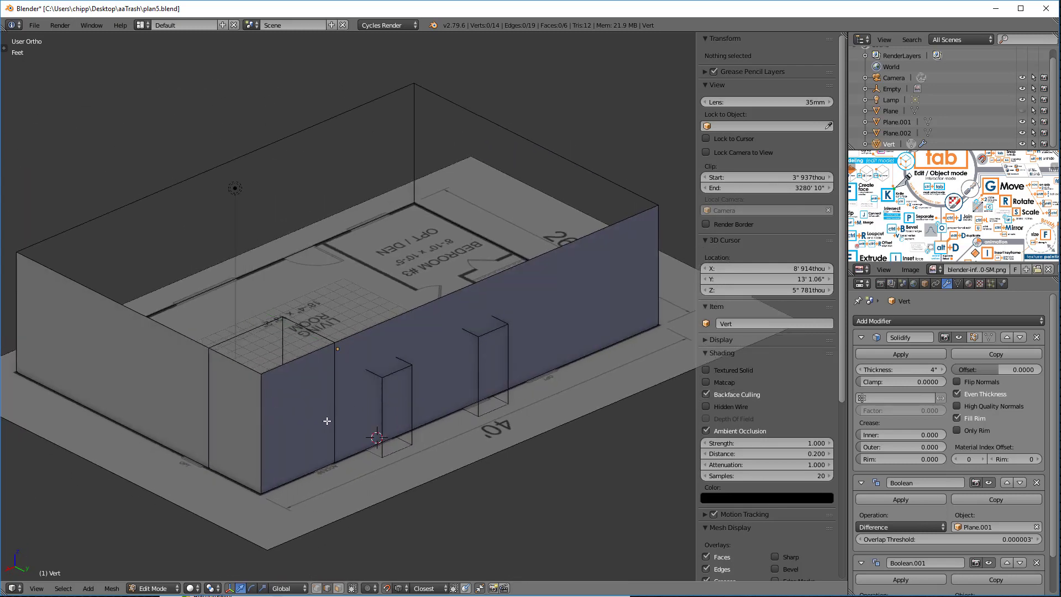
Isolate the wall mesh in local view and switch to edge select mode
{"action": "key", "text": "a"}
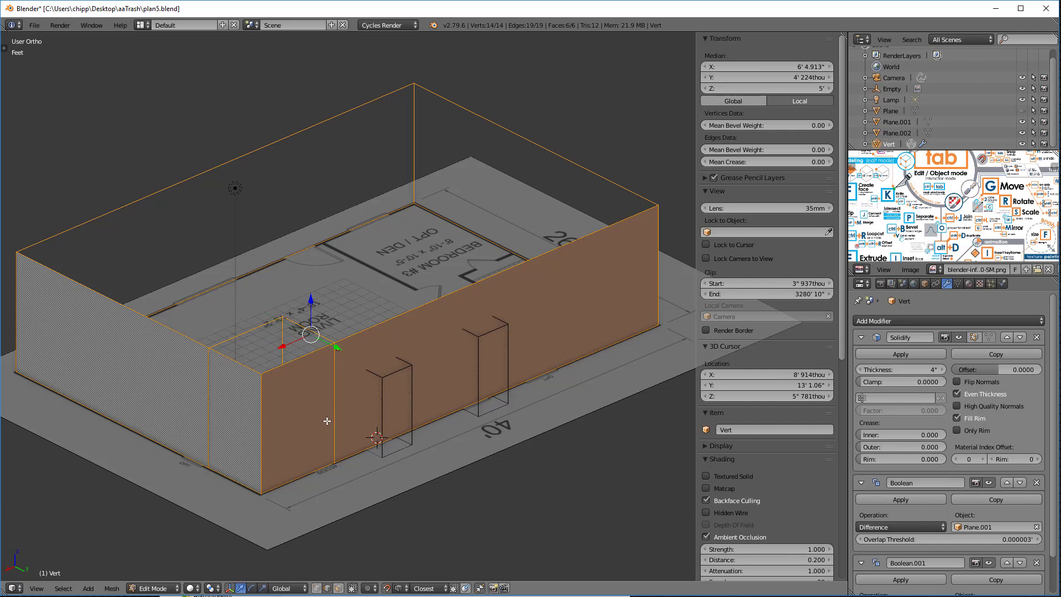
{"action": "key", "text": "KP_Divide"}
{"action": "middle_click_drag", "start_coordinate": [327, 421], "coordinate": [587, 356]}
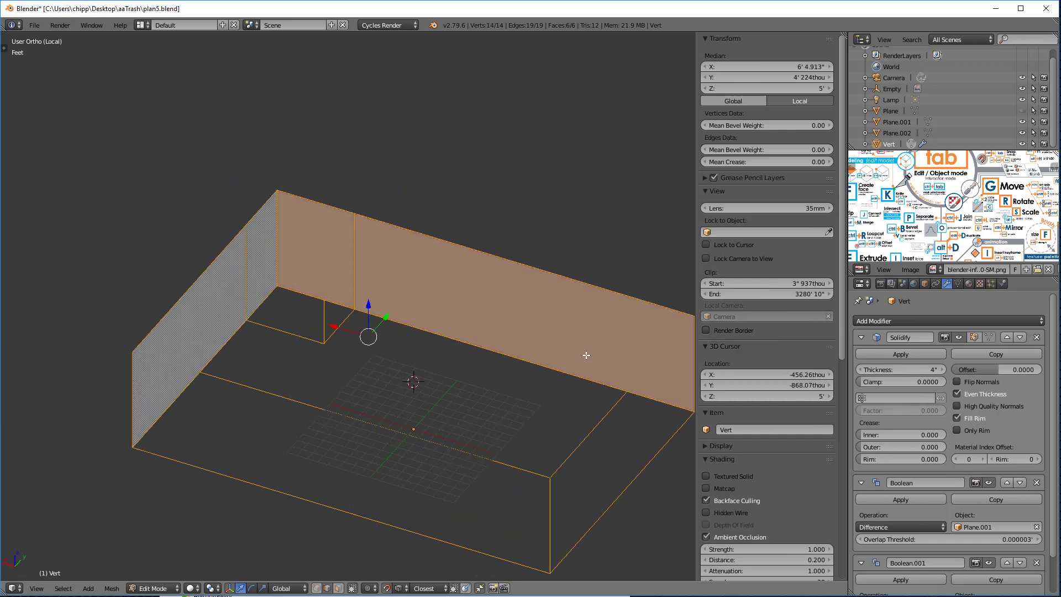
{"action": "key", "text": "a"}
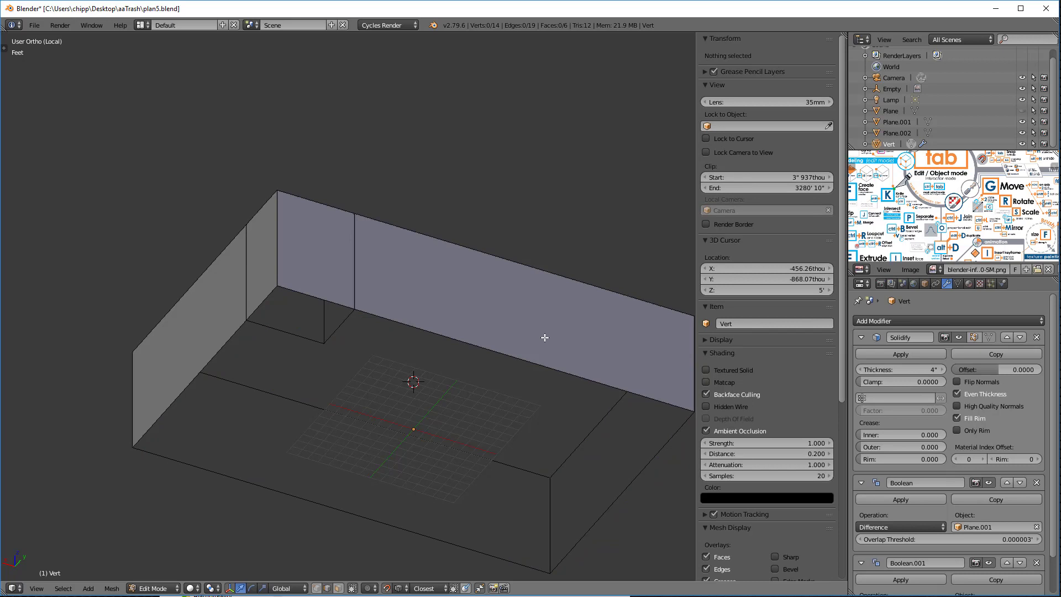
{"action": "key", "text": "ctrl+Tab"}
{"action": "left_click", "coordinate": [540, 351]}
Select the wall's bottom edge loop and separate it as Vert.001
{"action": "left_click", "coordinate": [501, 354], "text": "alt"}
{"action": "middle_click_drag", "start_coordinate": [386, 320], "coordinate": [322, 243], "text": "shift"}
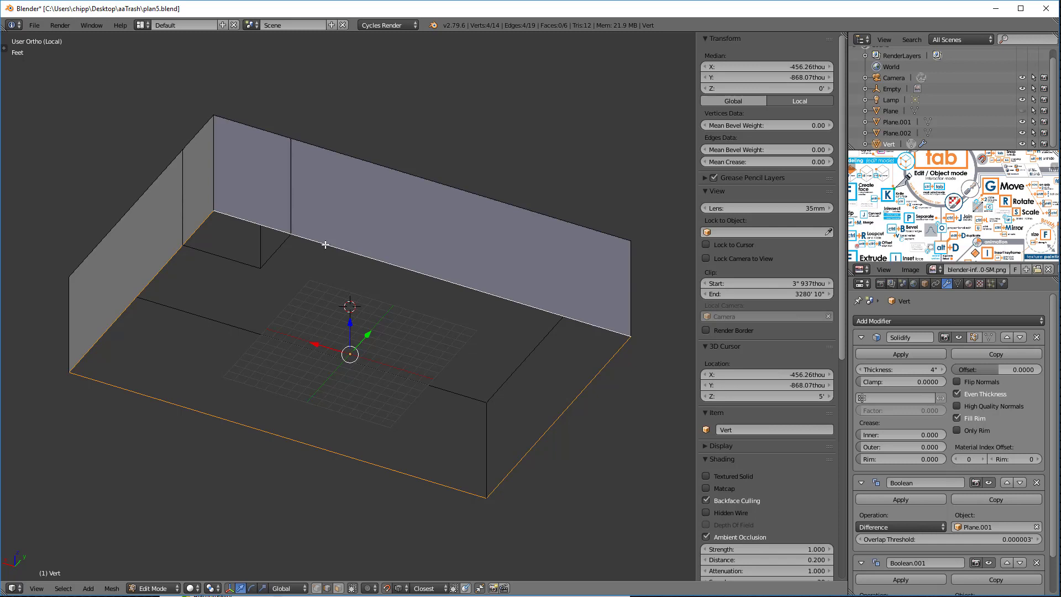
{"action": "key", "text": "p"}
{"action": "key", "text": "p"}
{"action": "left_click", "coordinate": [326, 245]}
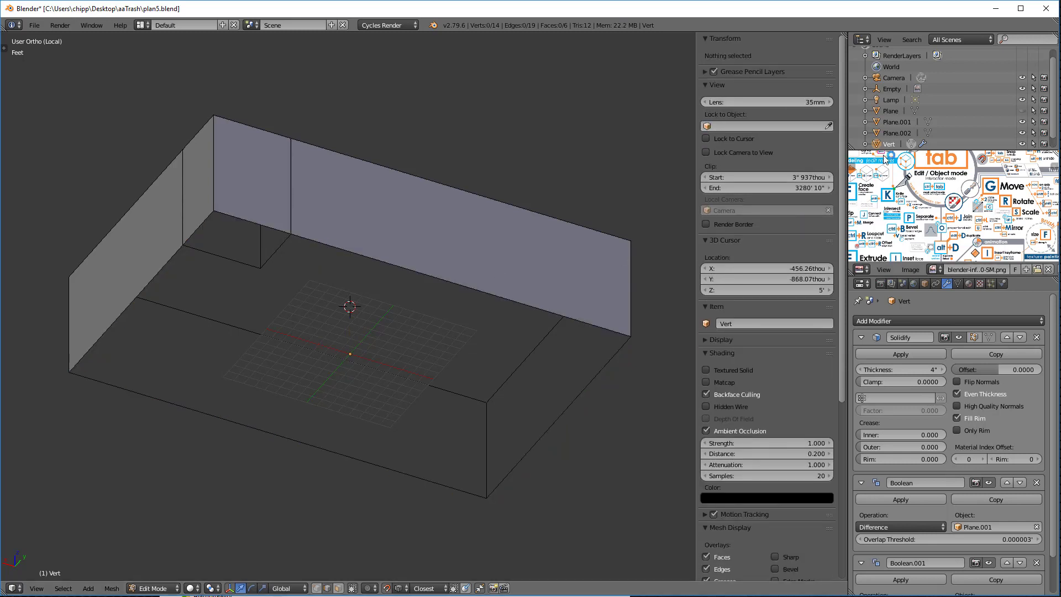
{"action": "scroll", "coordinate": [915, 139], "scroll_direction": "down", "scroll_amount": 1}
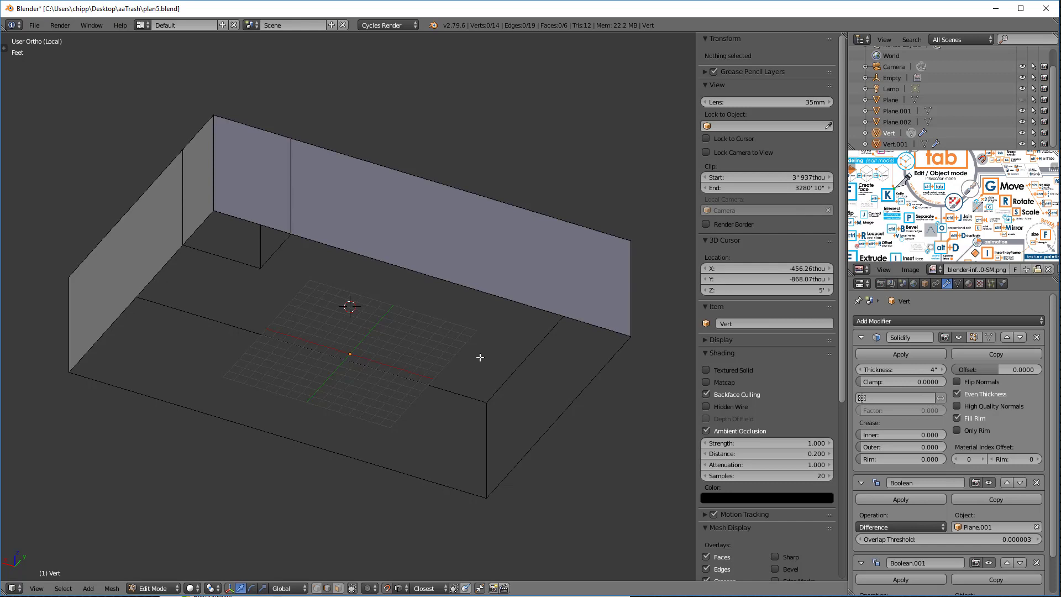
Rename the Vert.001 object to 'Floor' in the Outliner
{"action": "key", "text": "Tab"}
{"action": "key", "text": "KP_9"}
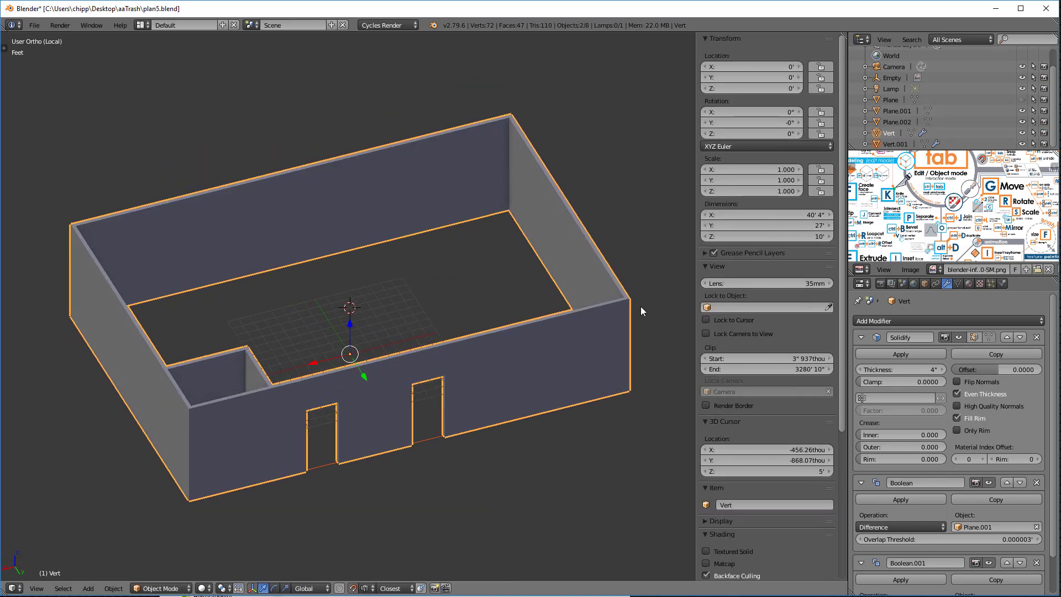
{"action": "right_click", "coordinate": [901, 144]}
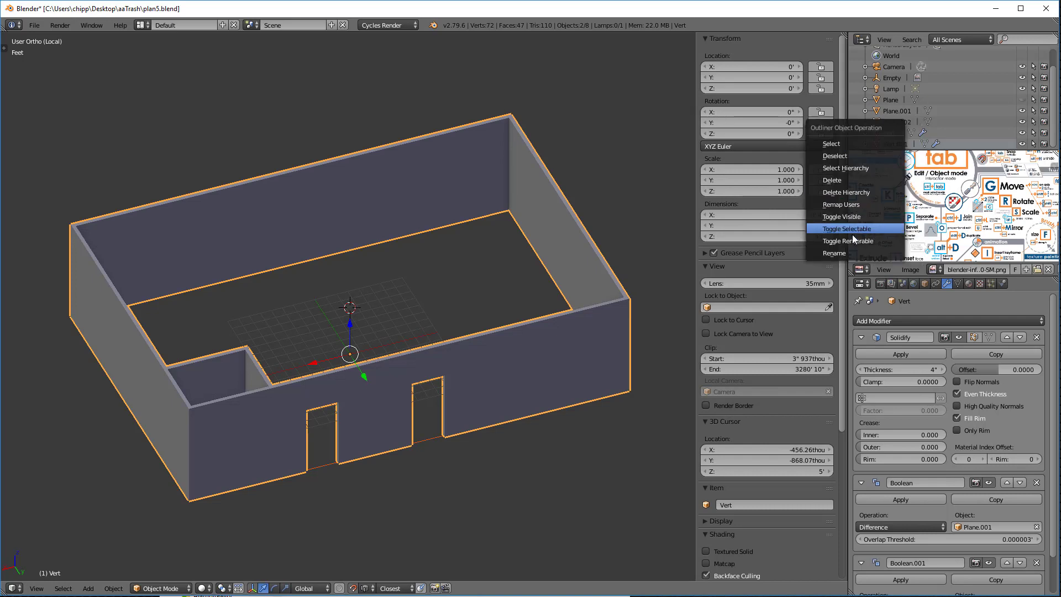
{"action": "left_click", "coordinate": [851, 253]}
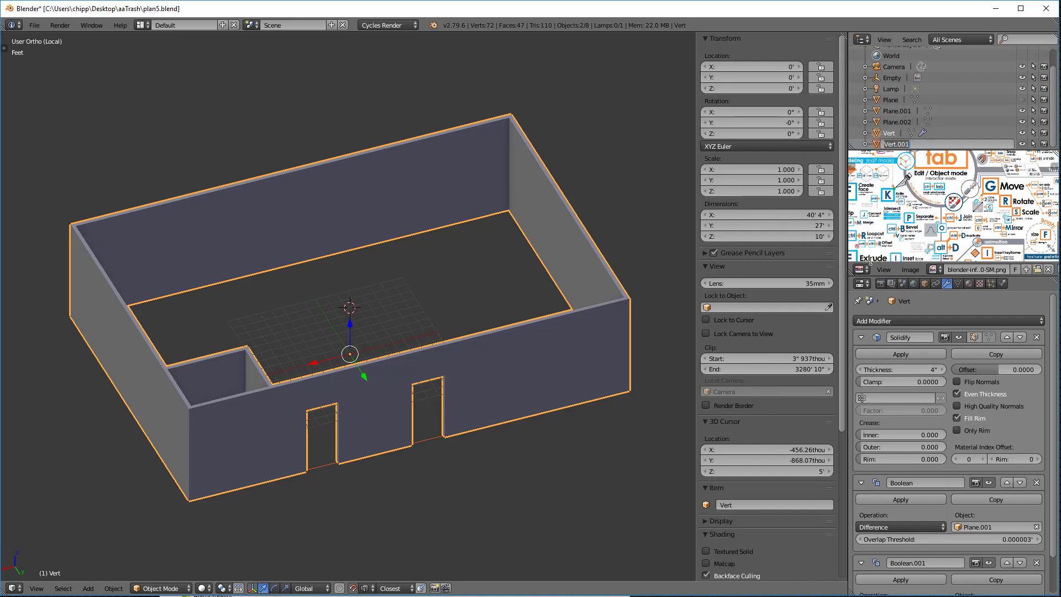
{"action": "type", "text": "Floor"}
{"action": "key", "text": "Return"}
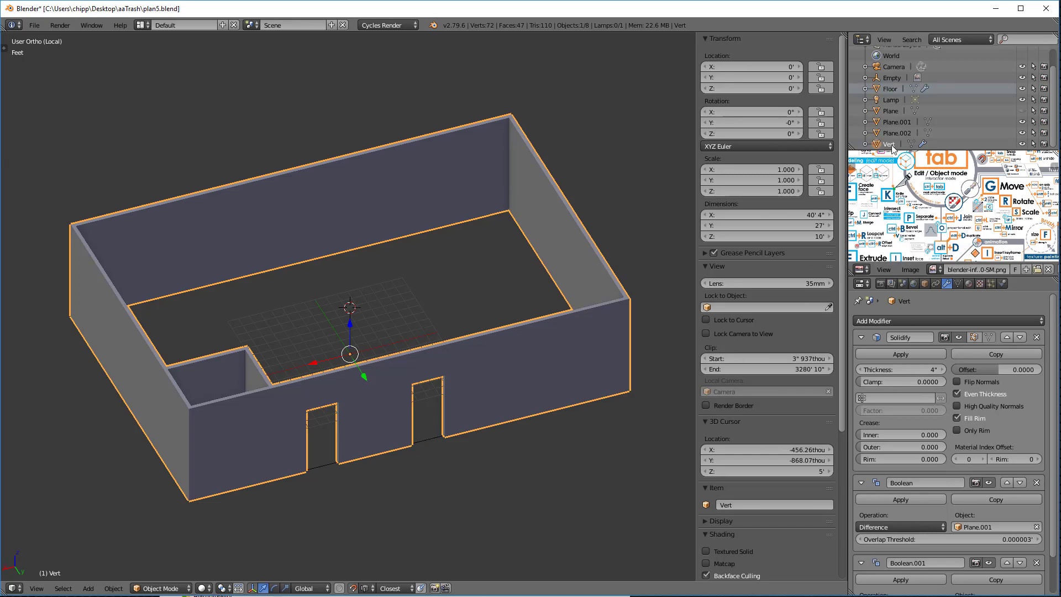
Fill the Floor loop with a face, making a 40' × 26' 8" × 4" slab
{"action": "left_click", "coordinate": [887, 87]}
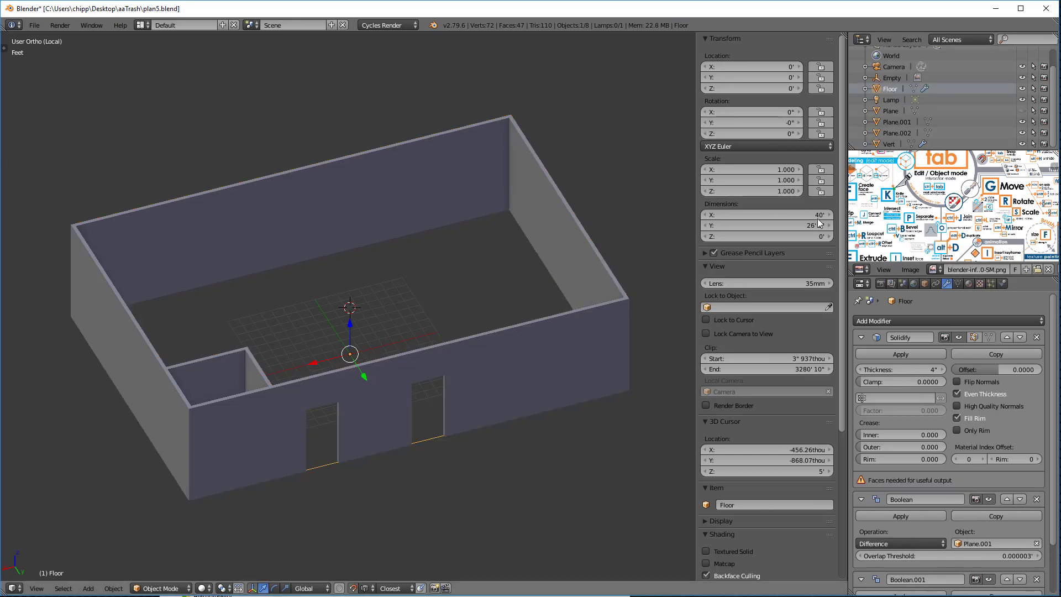
{"action": "middle_click_drag", "start_coordinate": [638, 389], "coordinate": [572, 321]}
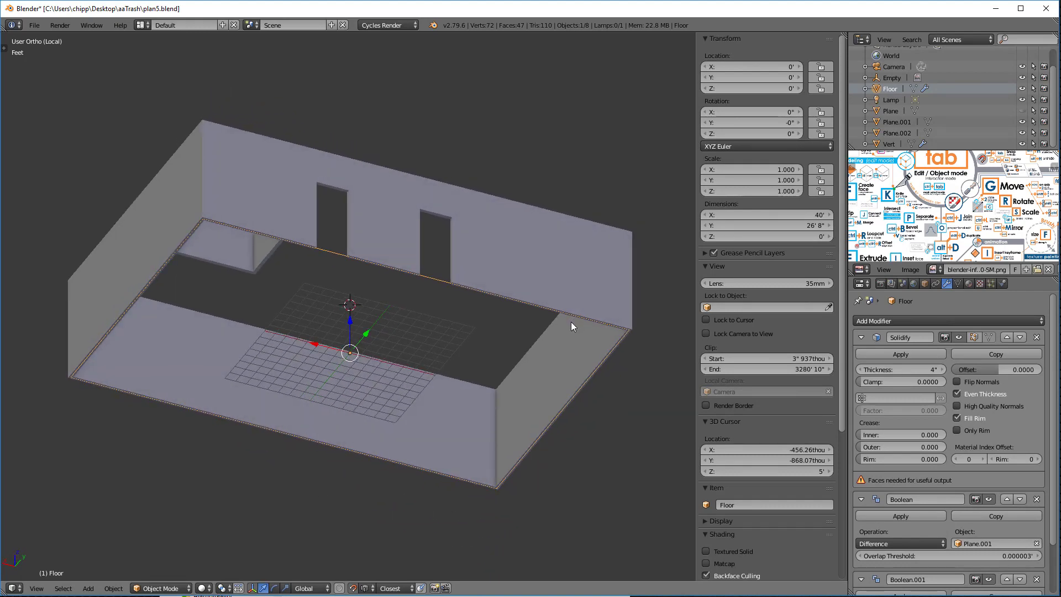
{"action": "key", "text": "Tab"}
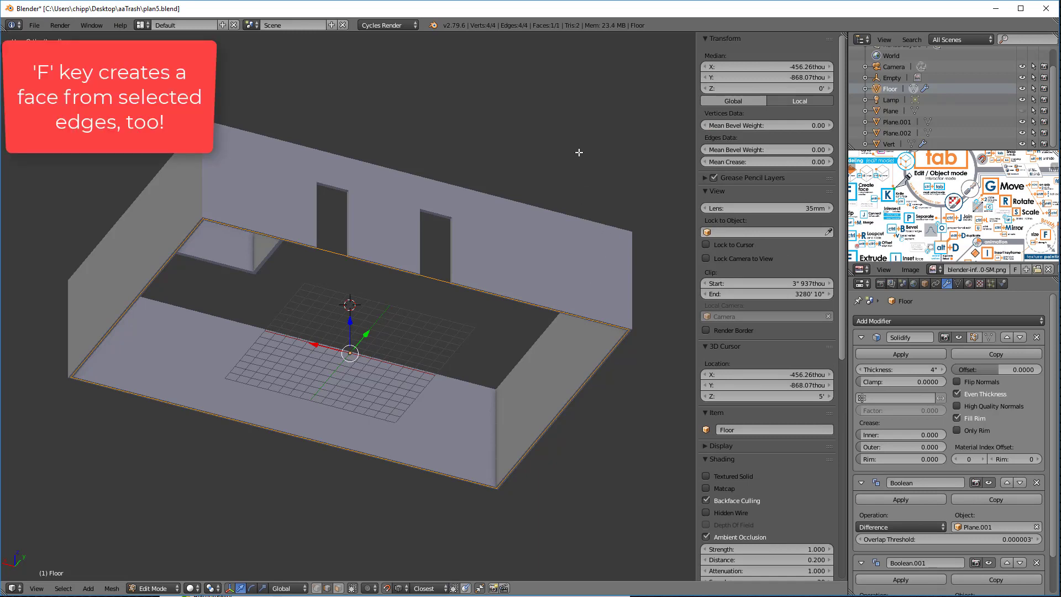
{"action": "mouse_move", "coordinate": [578, 151]}
{"action": "middle_mouse_down"}
{"action": "mouse_move", "coordinate": [558, 301]}
{"action": "mouse_move", "coordinate": [575, 147]}
{"action": "middle_mouse_up"}
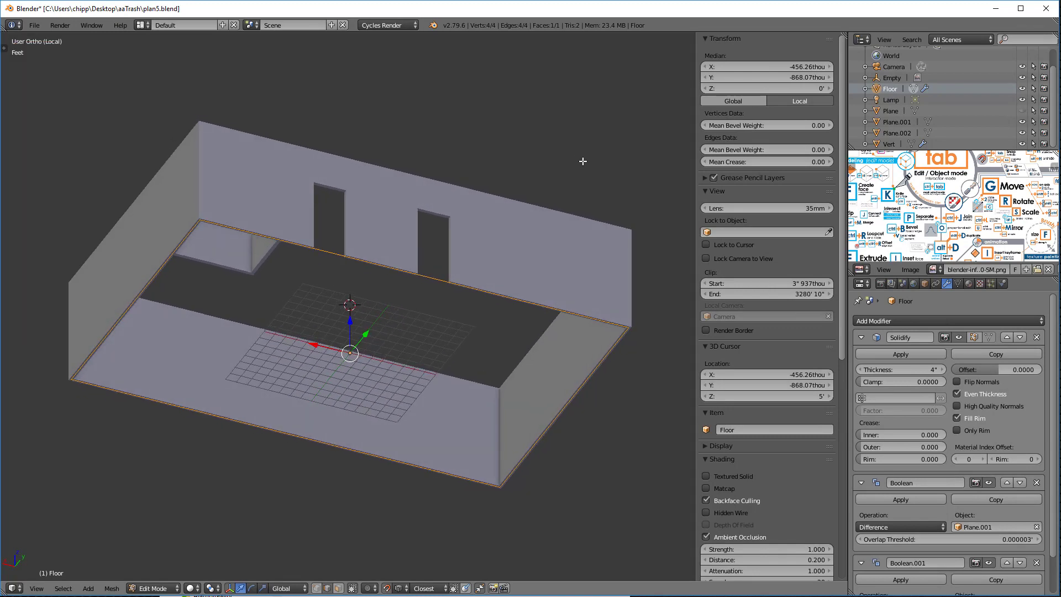
{"action": "key", "text": "Tab"}
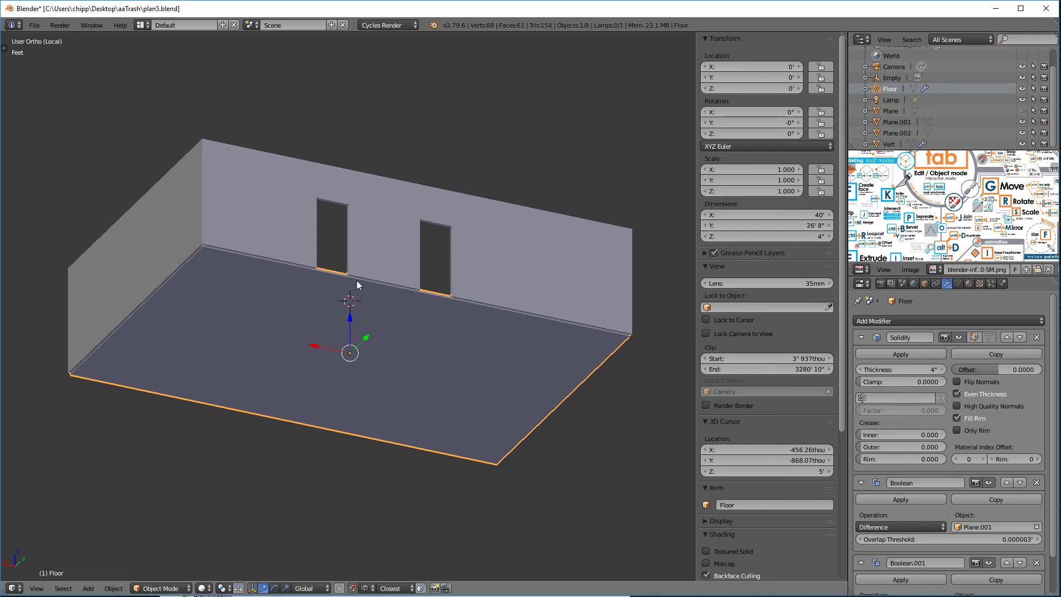
{"action": "middle_click_drag", "start_coordinate": [422, 302], "coordinate": [428, 381]}
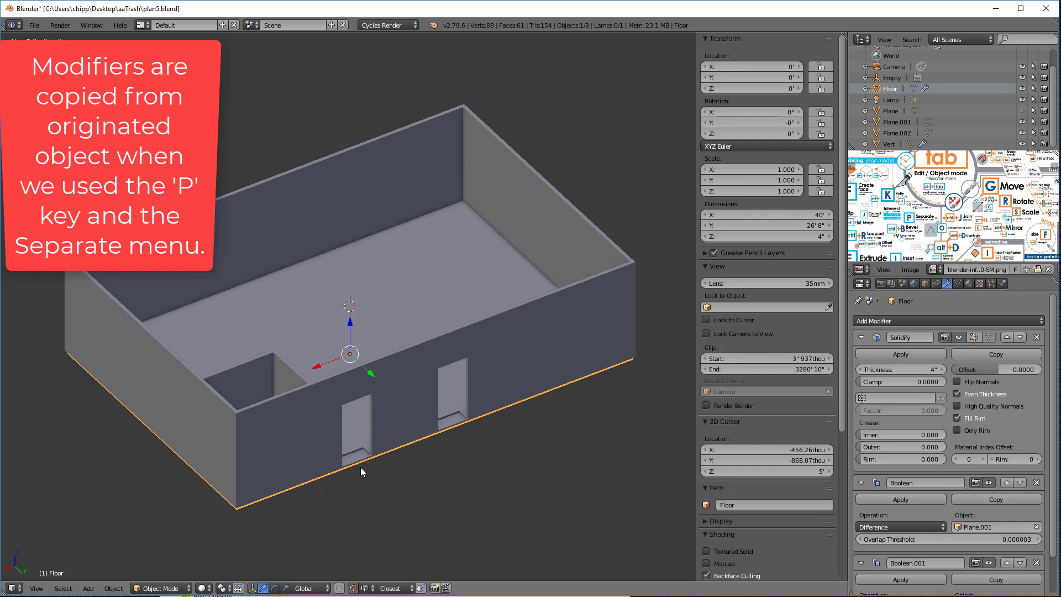
{"action": "middle_click_drag", "start_coordinate": [360, 466], "coordinate": [499, 281]}
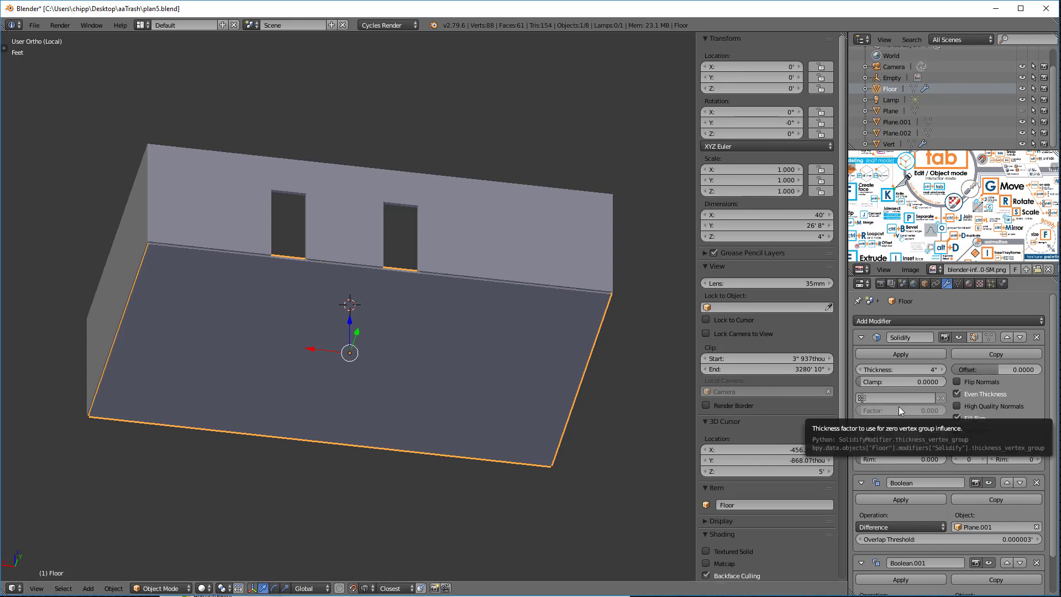
Delete the Boolean and Boolean.001 door modifiers from Floor
{"action": "scroll", "coordinate": [978, 465], "scroll_direction": "down", "scroll_amount": 1}
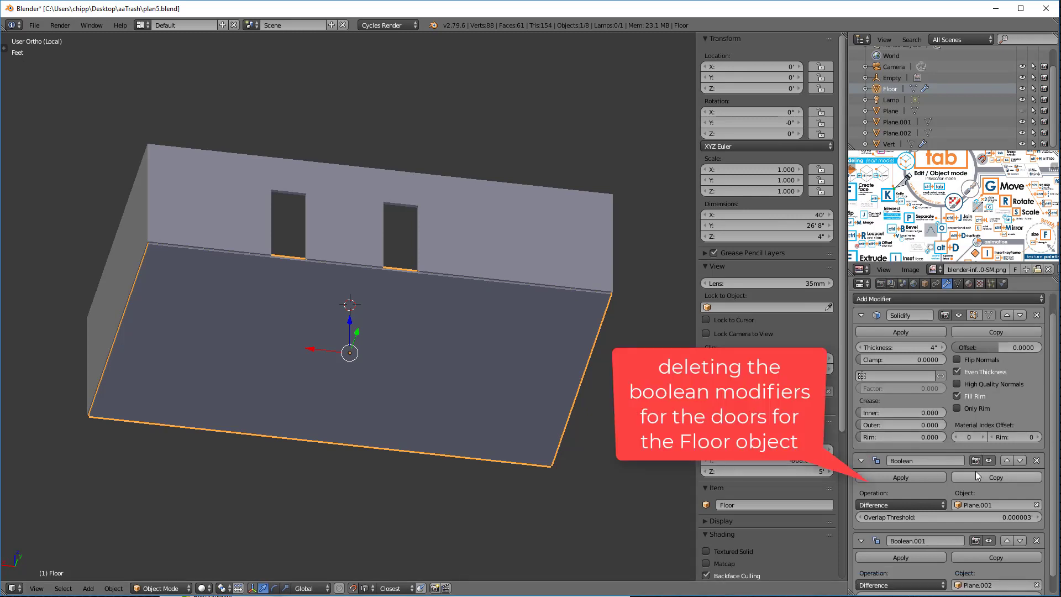
{"action": "left_click", "coordinate": [1036, 462]}
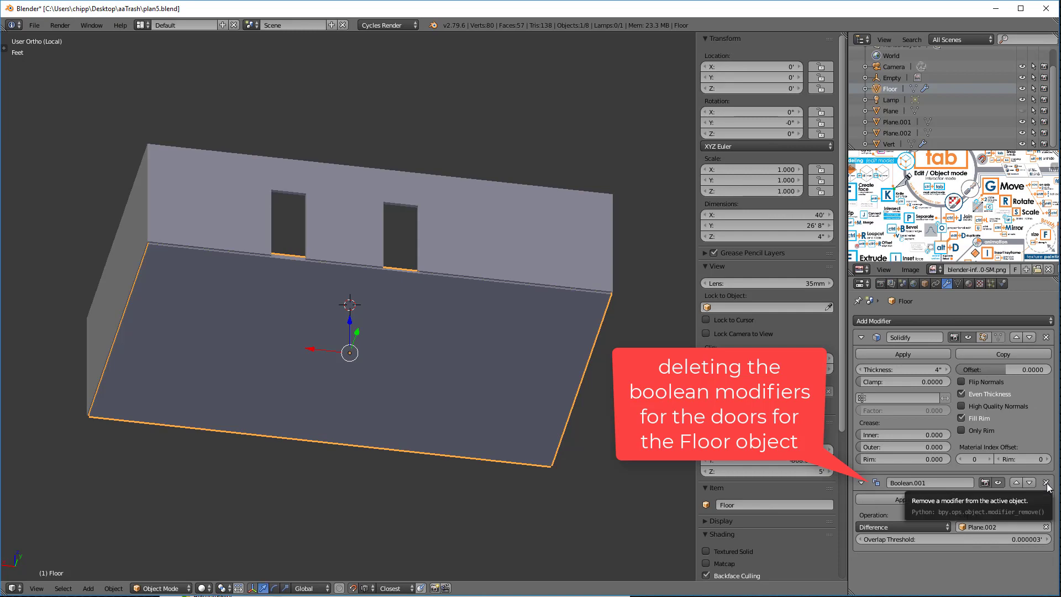
{"action": "left_click", "coordinate": [1048, 484]}
{"action": "middle_click_drag", "start_coordinate": [337, 276], "coordinate": [281, 213]}
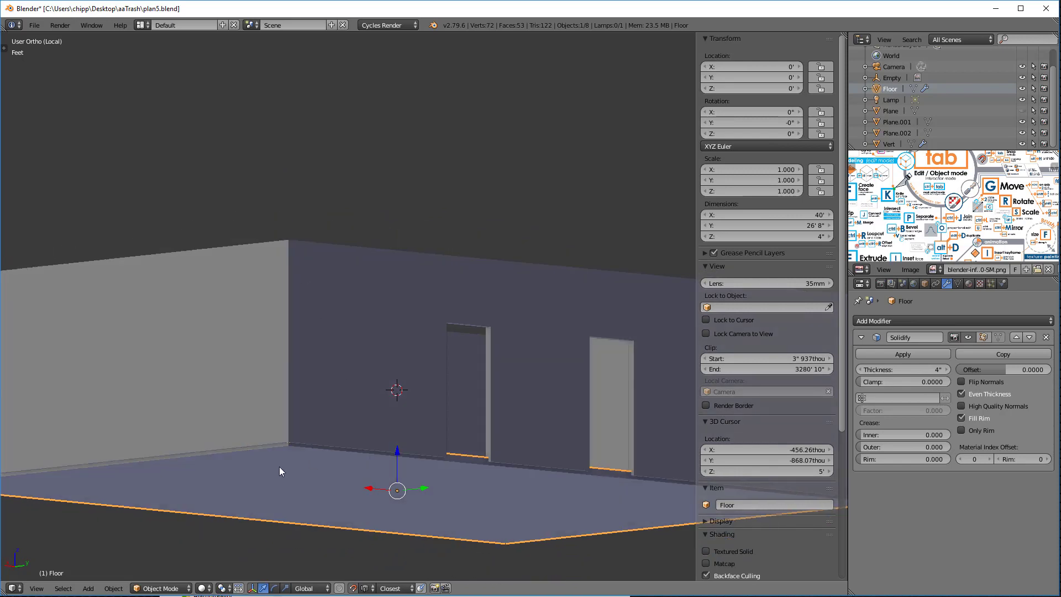
Set Floor's Solidify Offset to -1
{"action": "scroll", "coordinate": [271, 456], "scroll_direction": "up", "scroll_amount": 2}
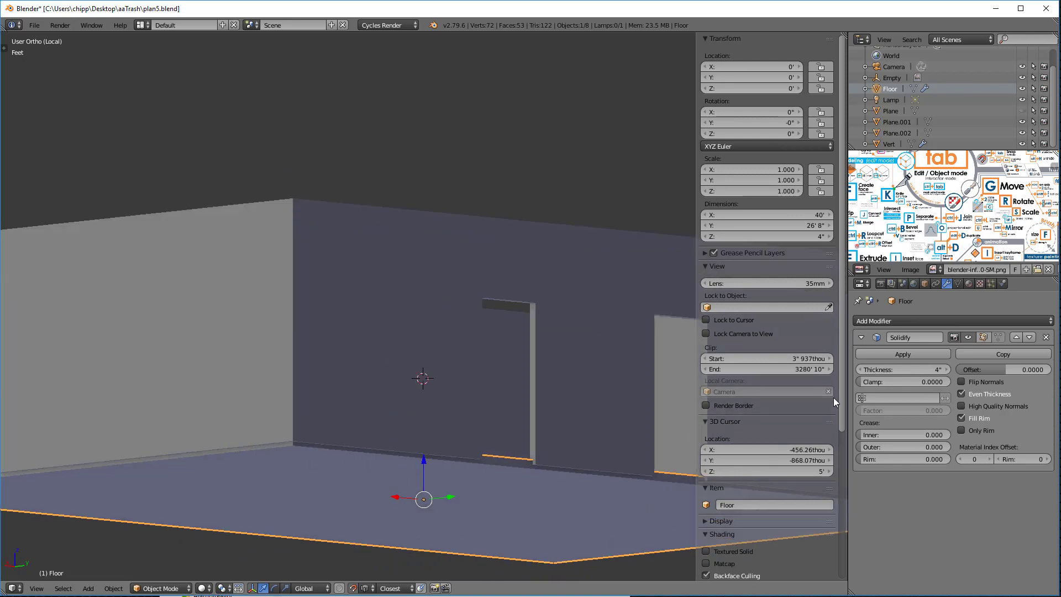
{"action": "left_click", "coordinate": [1026, 369]}
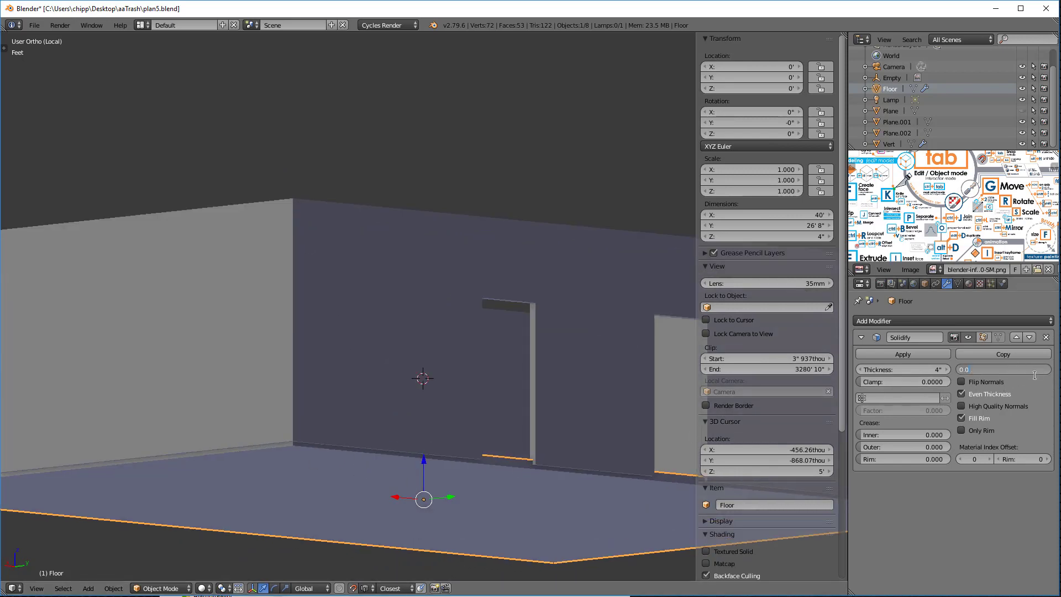
{"action": "key", "text": "BackSpace"}
{"action": "type", "text": "-1"}
{"action": "key", "text": "Return"}
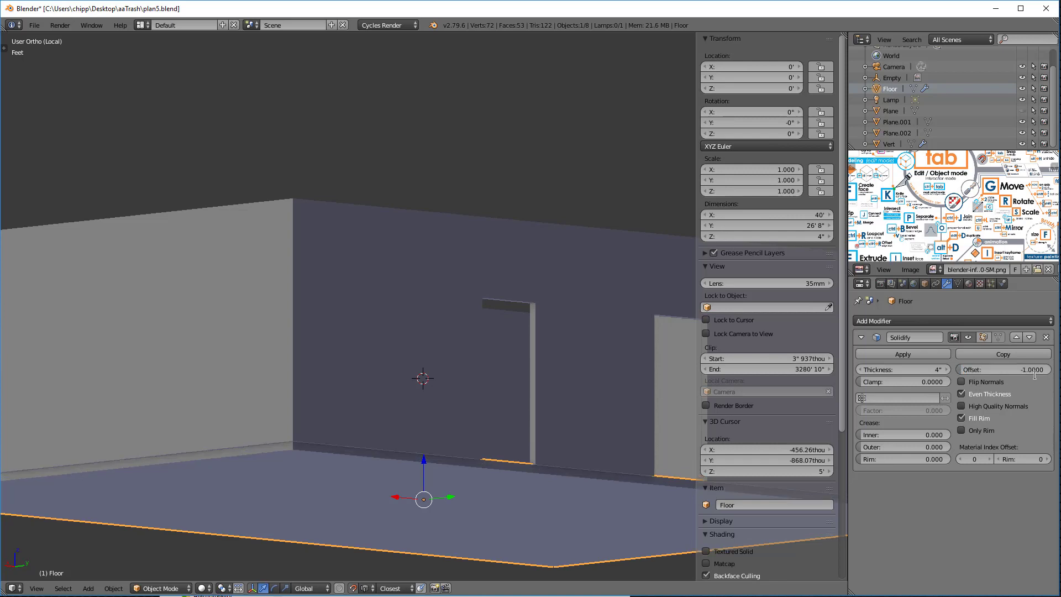
Enter Edit Mode on Floor and deselect all its vertices
{"action": "scroll", "coordinate": [293, 346], "scroll_direction": "down", "scroll_amount": 1}
{"action": "scroll", "coordinate": [293, 346], "scroll_direction": "down", "scroll_amount": 3}
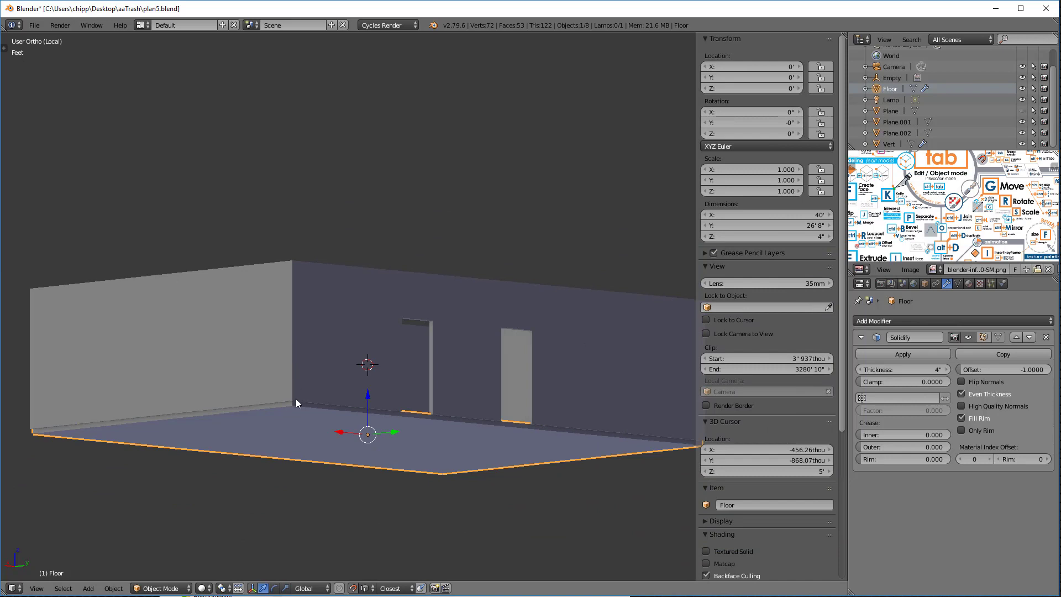
{"action": "middle_click_drag", "start_coordinate": [296, 403], "coordinate": [299, 348]}
{"action": "scroll", "coordinate": [293, 293], "scroll_direction": "up", "scroll_amount": 4}
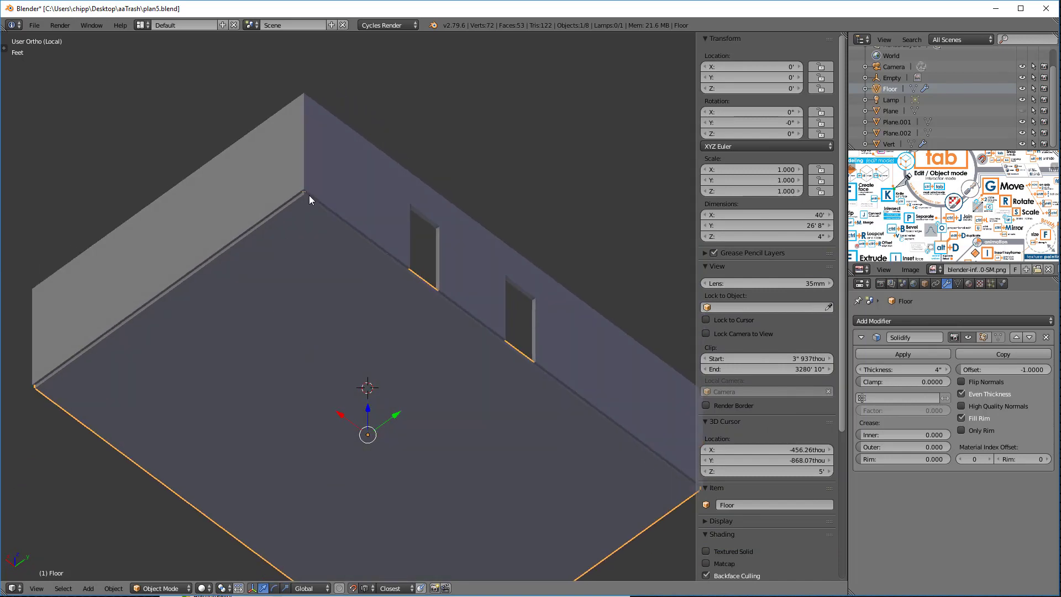
{"action": "scroll", "coordinate": [310, 195], "scroll_direction": "up", "scroll_amount": 3}
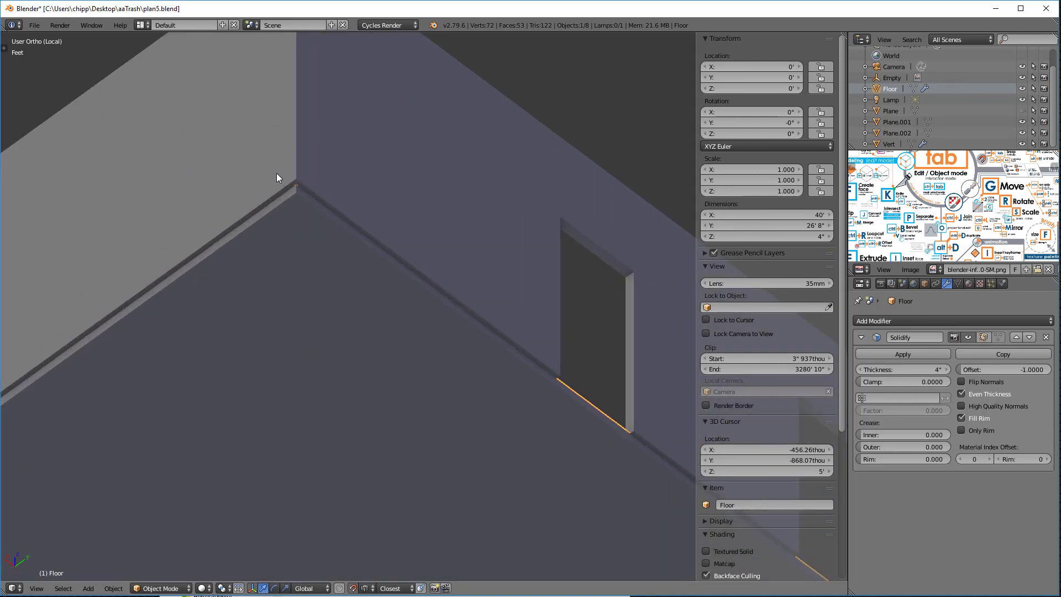
{"action": "scroll", "coordinate": [366, 305], "scroll_direction": "down", "scroll_amount": 2}
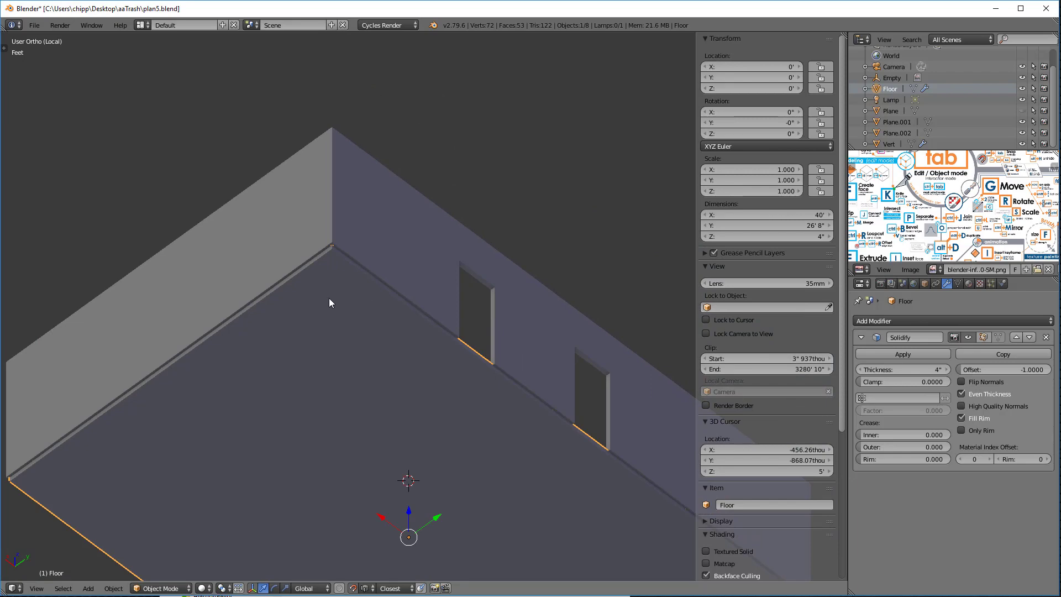
{"action": "key", "text": "Tab"}
{"action": "scroll", "coordinate": [356, 332], "scroll_direction": "down", "scroll_amount": 2}
{"action": "scroll", "coordinate": [391, 243], "scroll_direction": "up", "scroll_amount": 2}
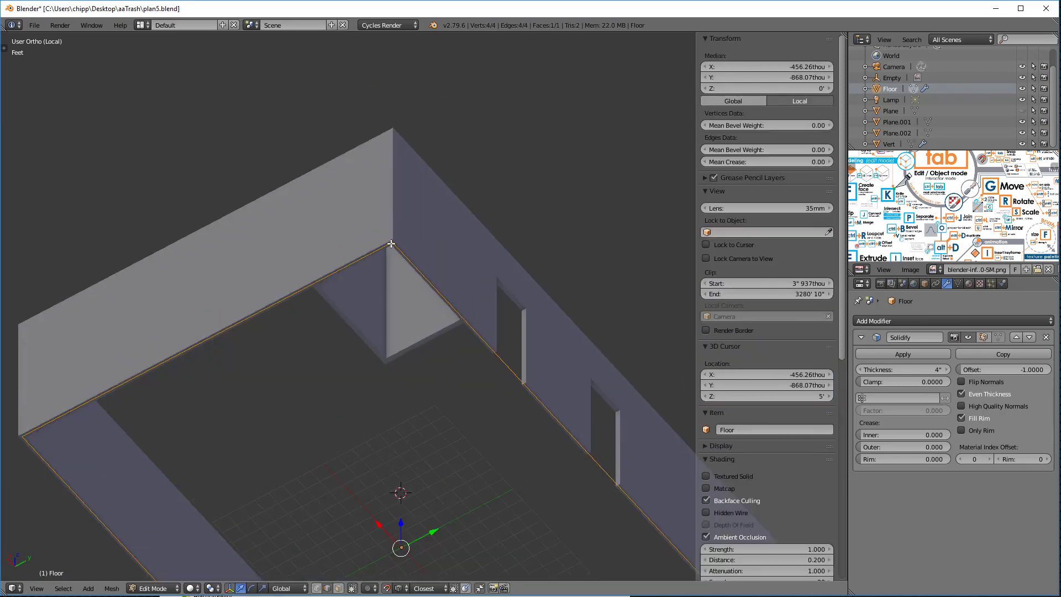
{"action": "key", "text": "a"}
{"action": "scroll", "coordinate": [387, 235], "scroll_direction": "up", "scroll_amount": 5}
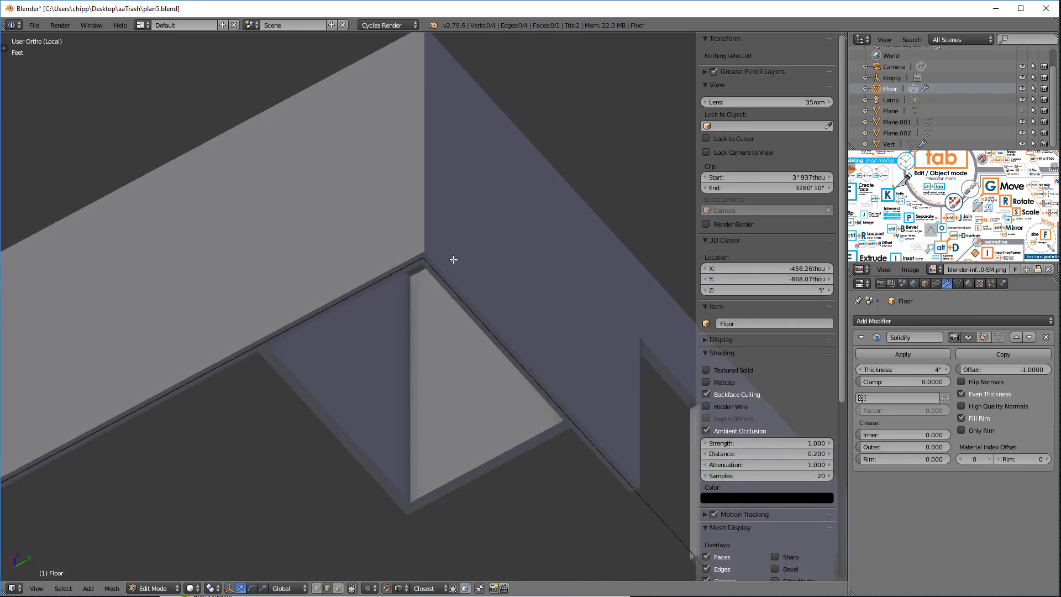
{"action": "scroll", "coordinate": [453, 259], "scroll_direction": "up", "scroll_amount": 1}
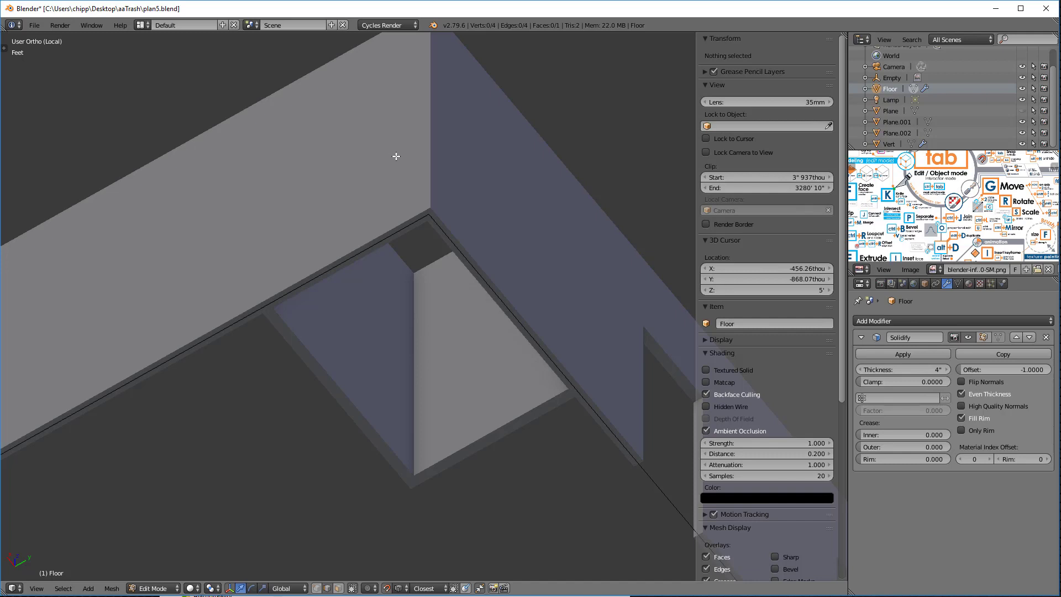
In vertex mode, move one Floor corner to the wall's inner corner (X 19' 11.54", Y 13' 3.13")
{"action": "key", "text": "ctrl+Tab"}
{"action": "left_click", "coordinate": [376, 146]}
{"action": "right_click", "coordinate": [428, 218]}
{"action": "key", "text": "g"}
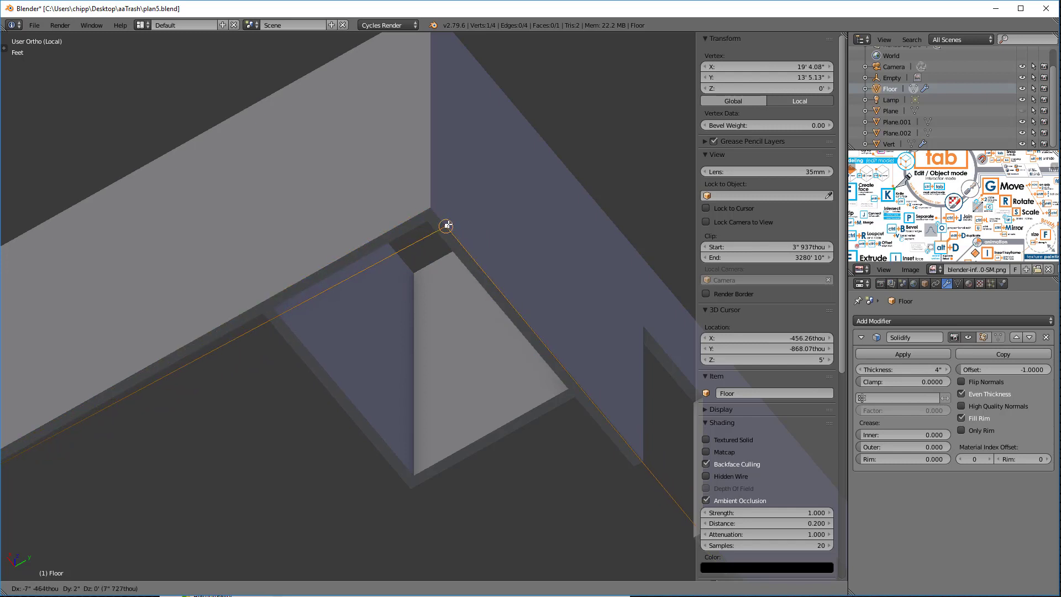
{"action": "left_click", "coordinate": [503, 281]}
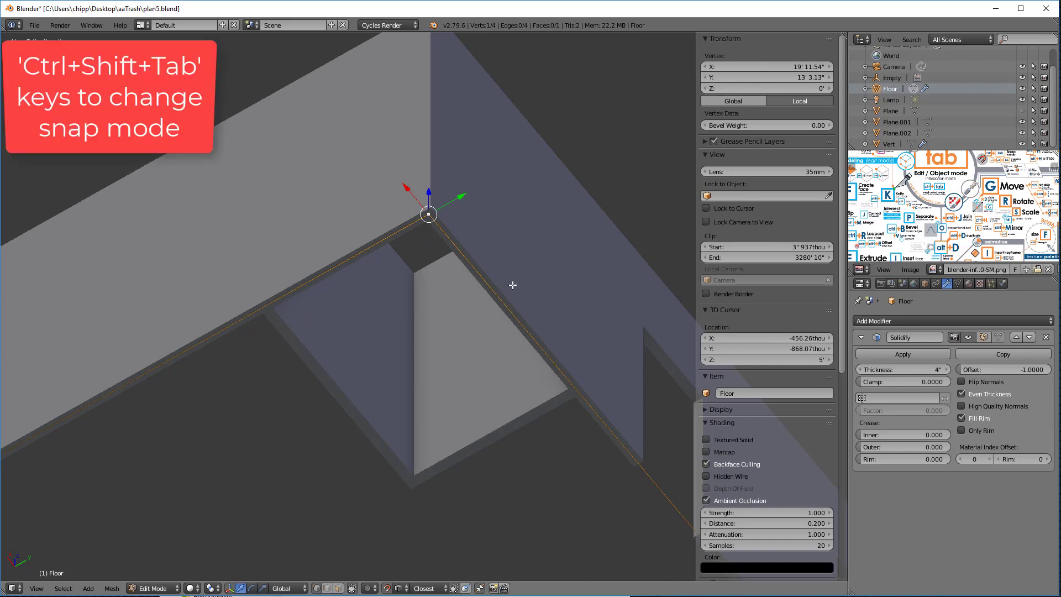
Turn on vertex snapping and snap the first floor corner onto the wall corner
{"action": "key", "text": "ctrl+shift+Tab"}
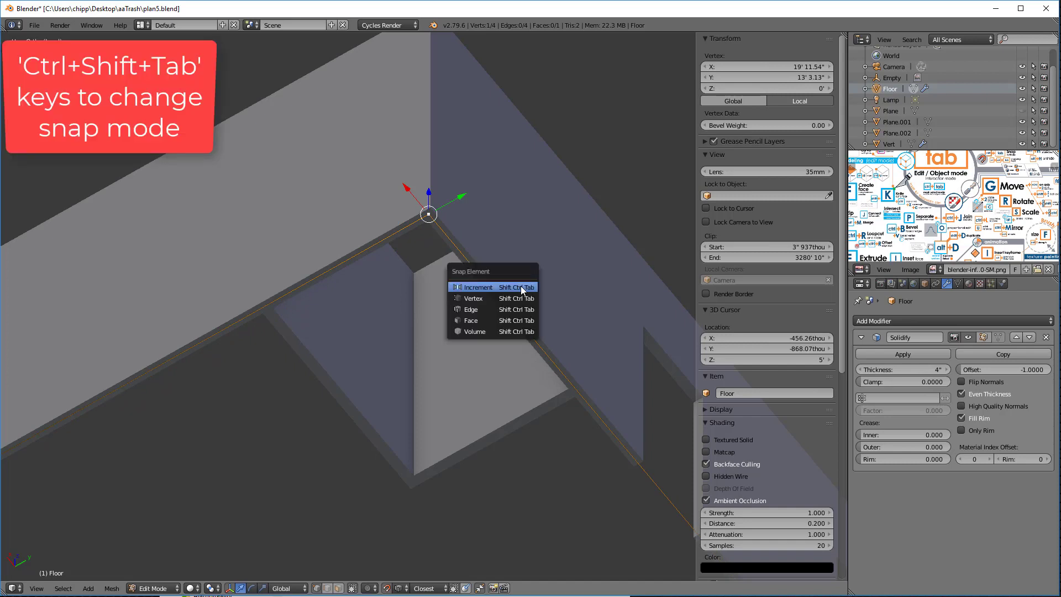
{"action": "left_click", "coordinate": [489, 301]}
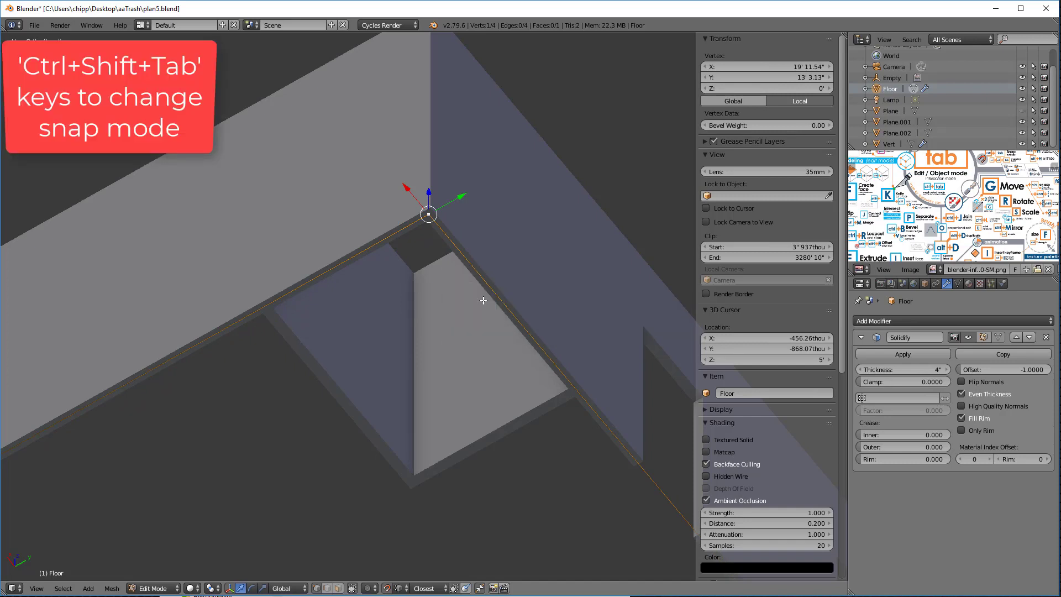
{"action": "key", "text": "g"}
{"action": "left_click", "coordinate": [424, 223]}
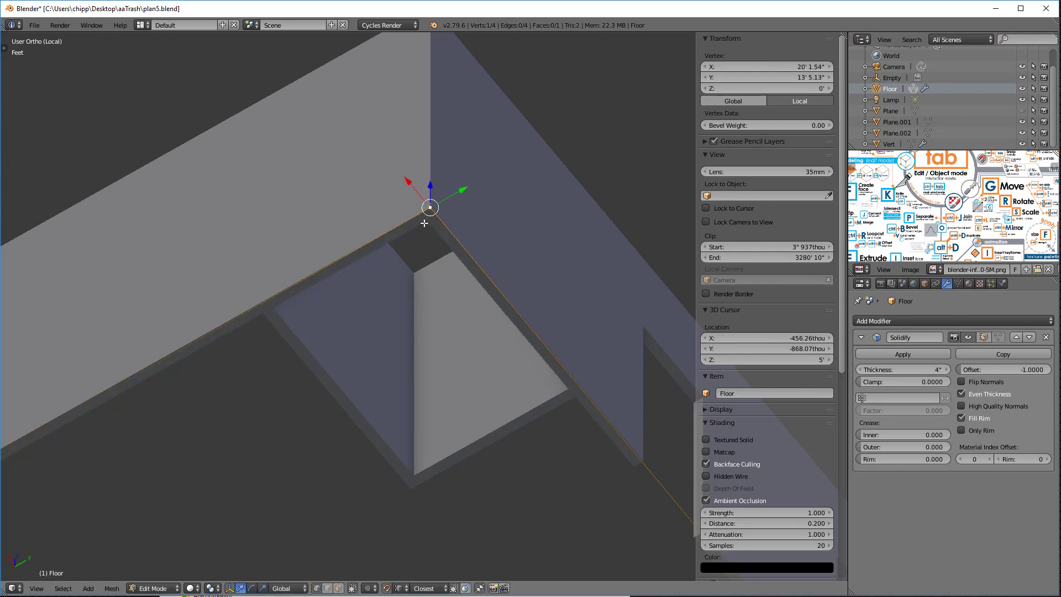
{"action": "scroll", "coordinate": [424, 223], "scroll_direction": "down", "scroll_amount": 5}
{"action": "middle_click_drag", "start_coordinate": [545, 340], "coordinate": [512, 344]}
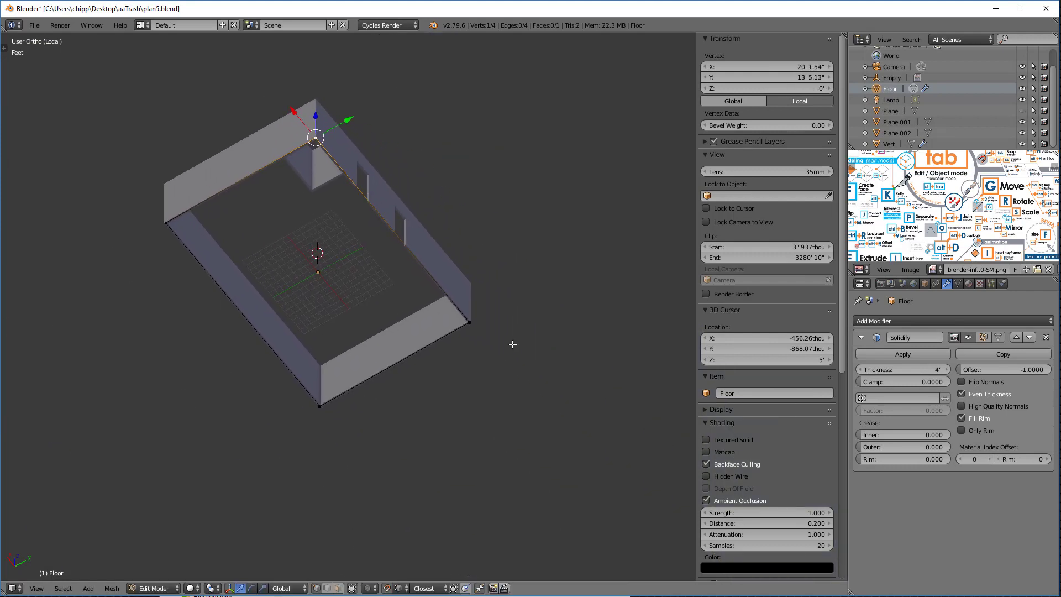
{"action": "scroll", "coordinate": [469, 320], "scroll_direction": "up", "scroll_amount": 5}
Snap the next two floor corners onto the outer wall corners
{"action": "key", "text": "g"}
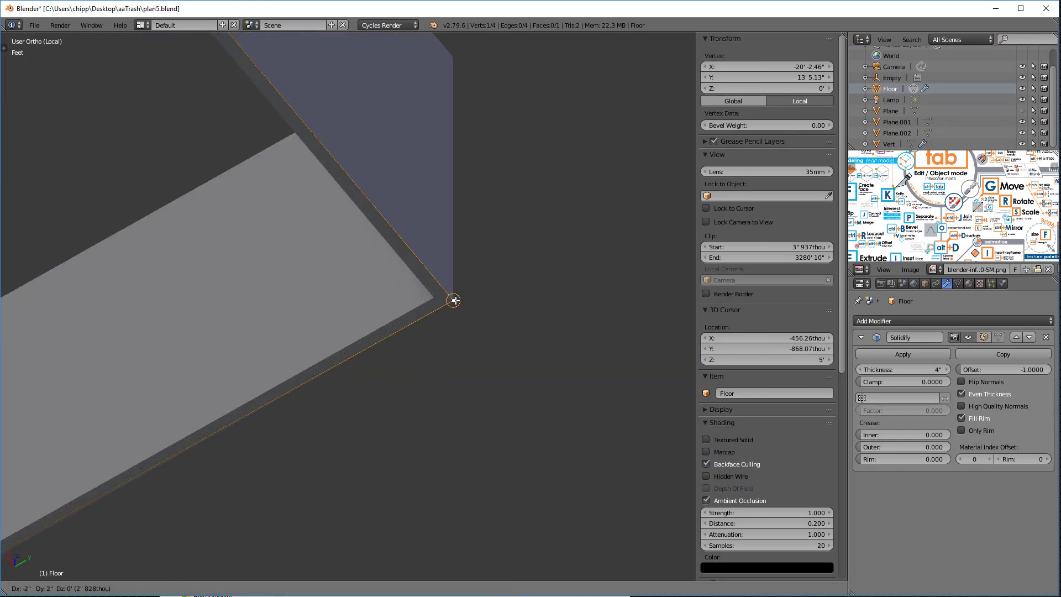
{"action": "left_click", "coordinate": [454, 300]}
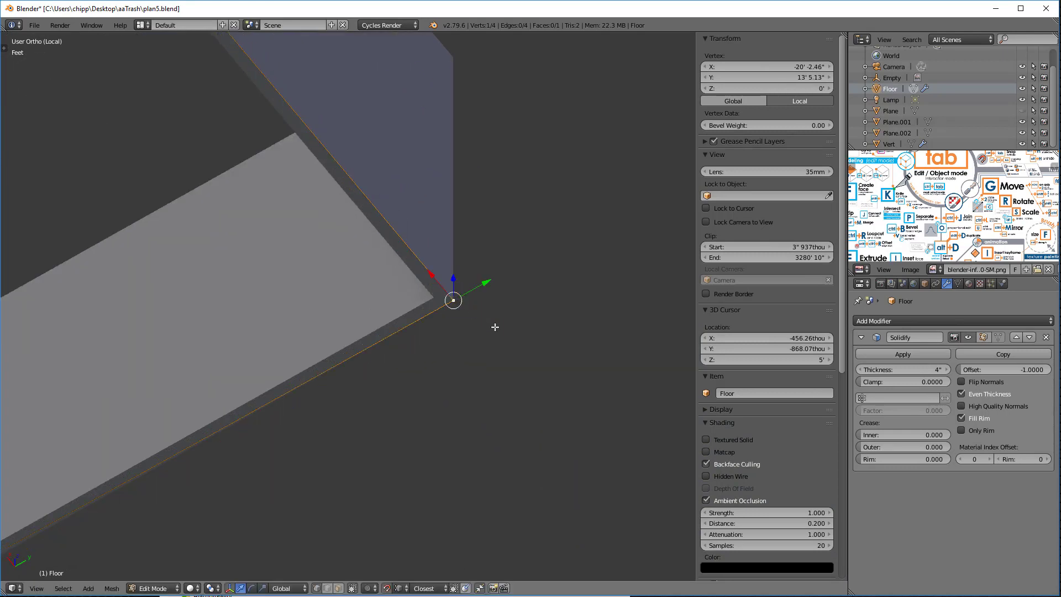
{"action": "scroll", "coordinate": [494, 327], "scroll_direction": "down", "scroll_amount": 5}
{"action": "scroll", "coordinate": [418, 403], "scroll_direction": "up", "scroll_amount": 6}
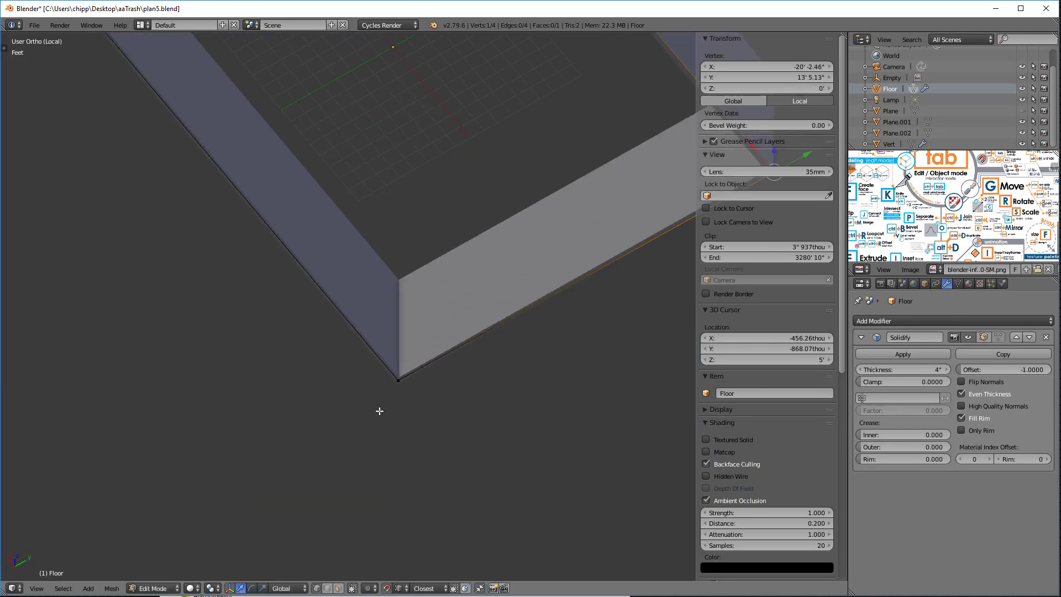
{"action": "left_click", "coordinate": [403, 372]}
{"action": "key", "text": "g"}
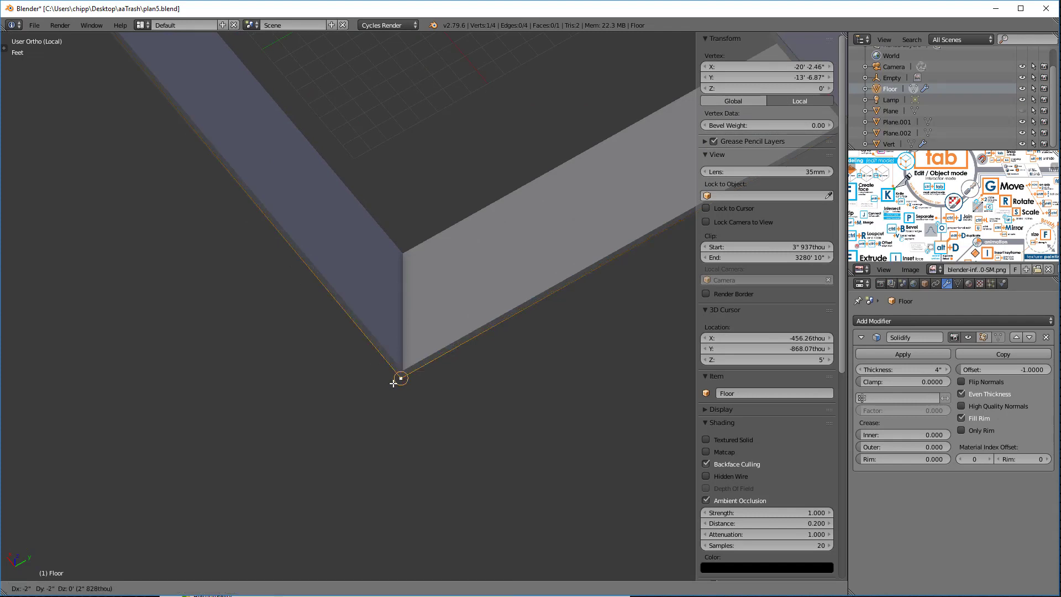
{"action": "left_click", "coordinate": [401, 372]}
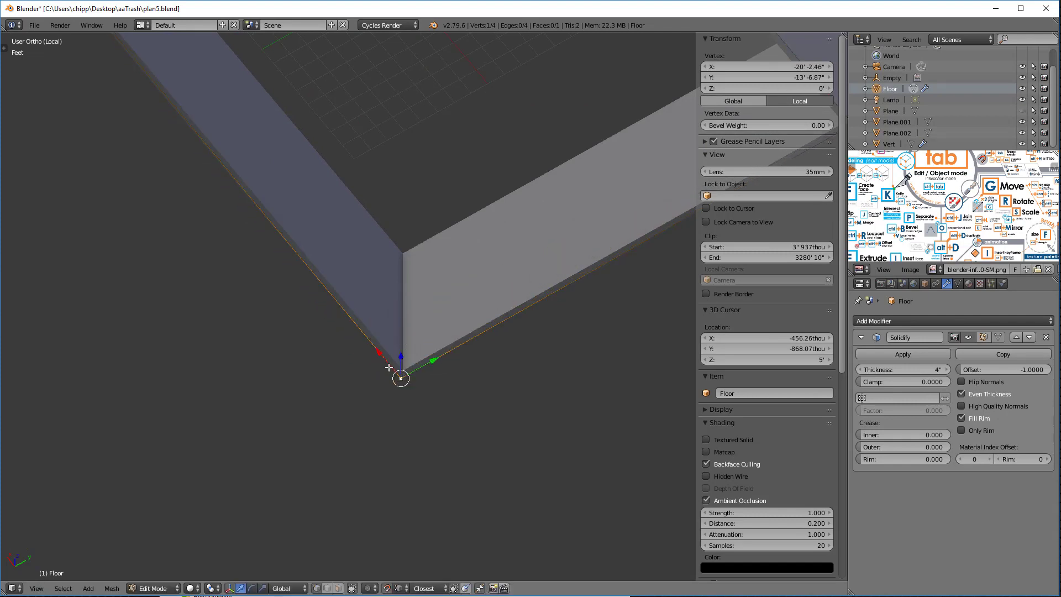
{"action": "scroll", "coordinate": [389, 367], "scroll_direction": "down", "scroll_amount": 4}
{"action": "scroll", "coordinate": [208, 142], "scroll_direction": "up", "scroll_amount": 7}
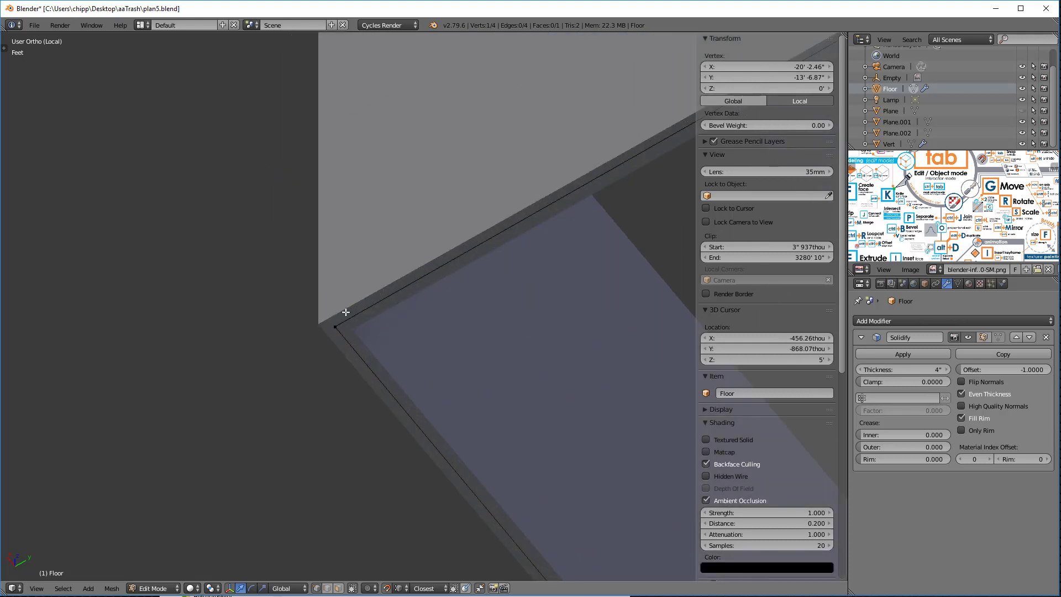
Snap the last floor corner outward and leave Edit Mode, giving a 40' 4" × 27' slab
{"action": "left_click", "coordinate": [335, 326]}
{"action": "key", "text": "g"}
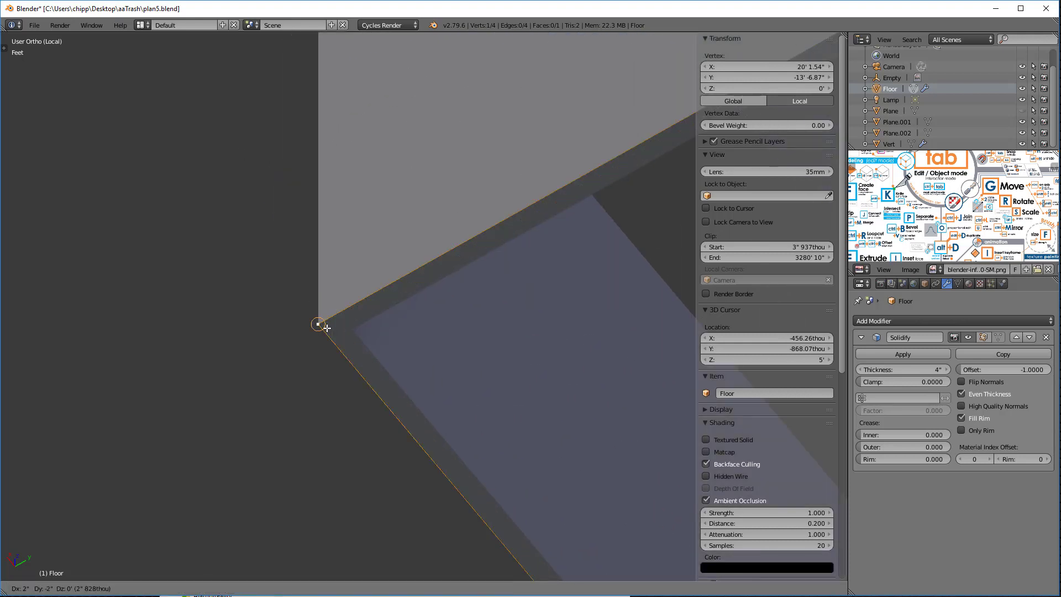
{"action": "left_click", "coordinate": [327, 328]}
{"action": "scroll", "coordinate": [327, 328], "scroll_direction": "down", "scroll_amount": 5}
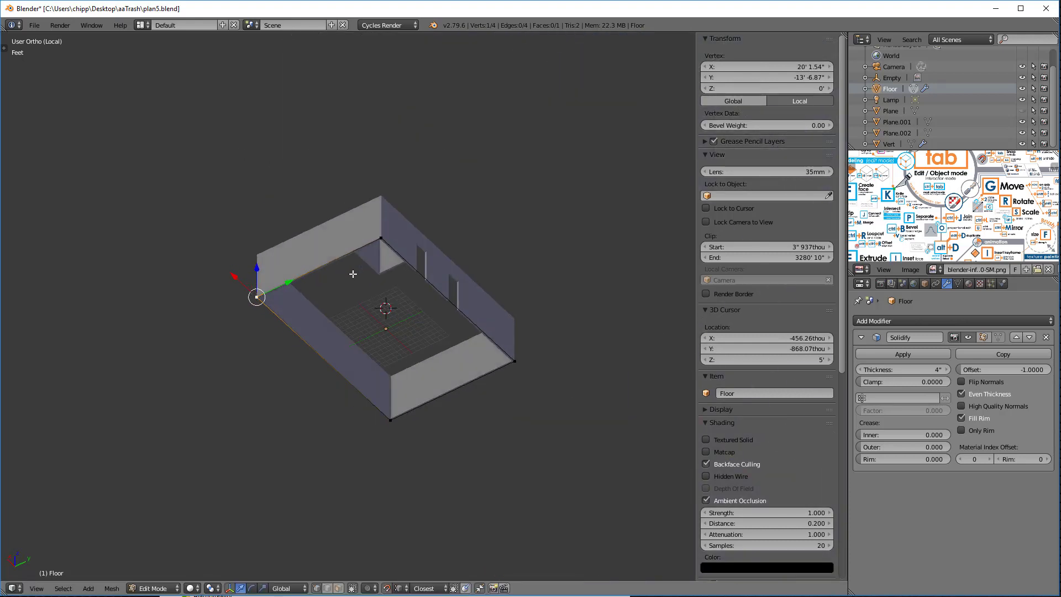
{"action": "middle_click_drag", "start_coordinate": [353, 273], "coordinate": [317, 381]}
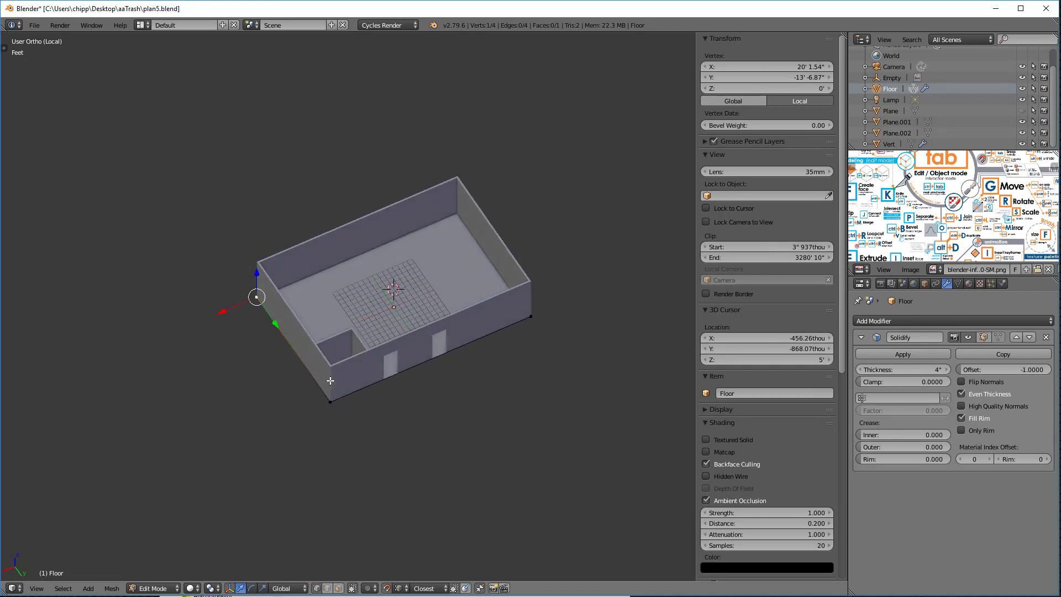
{"action": "key", "text": "Tab"}
{"action": "middle_click_drag", "start_coordinate": [390, 377], "coordinate": [389, 324]}
{"action": "scroll", "coordinate": [438, 321], "scroll_direction": "down", "scroll_amount": 1}
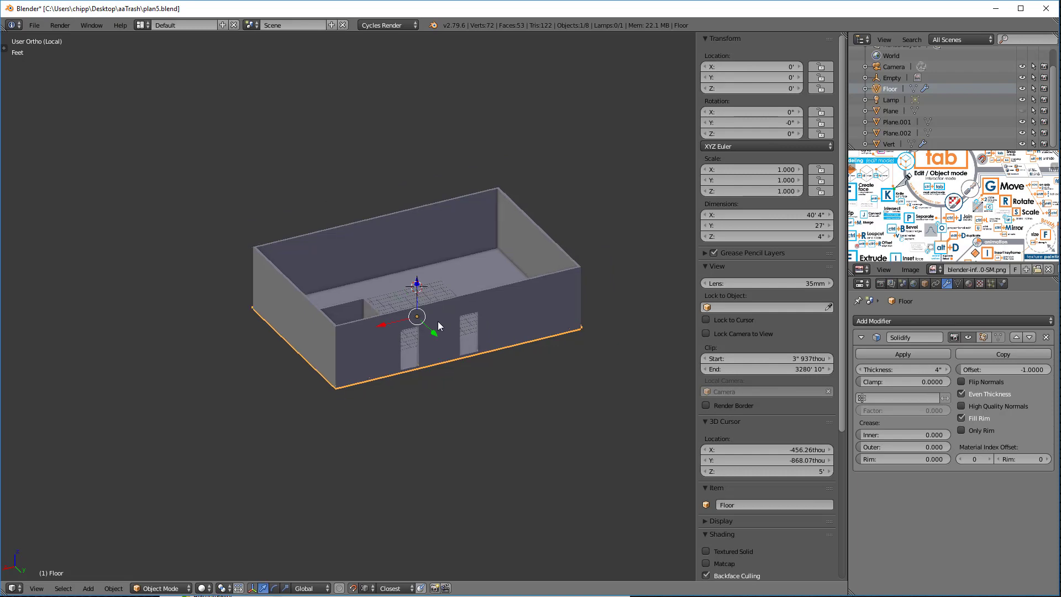
Deselect the Floor object
{"action": "key", "text": "a"}
{"action": "scroll", "coordinate": [441, 319], "scroll_direction": "up", "scroll_amount": 5}
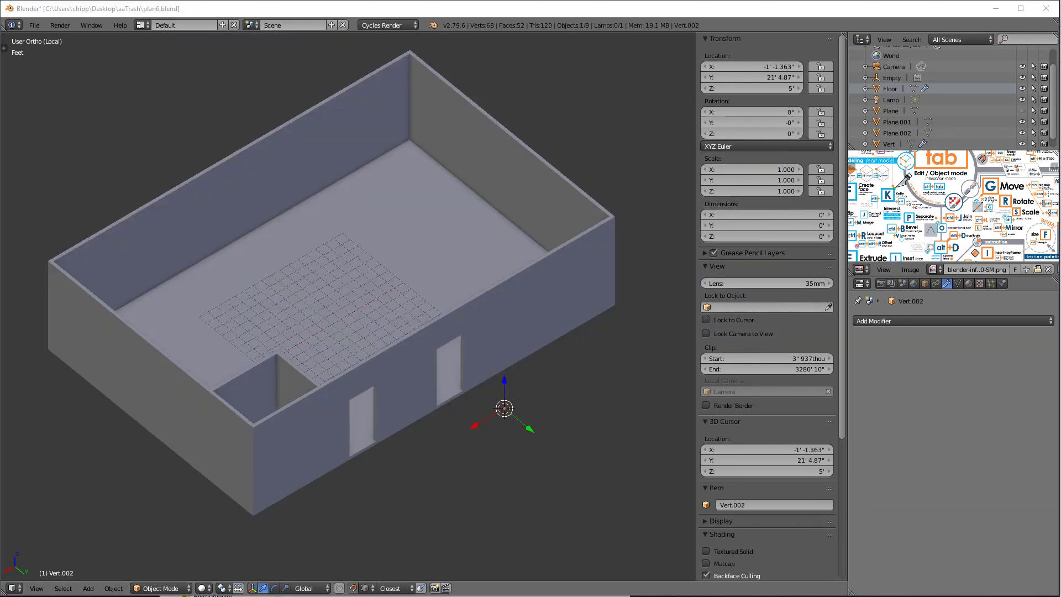
Export the scene as Wavefront OBJ under the name plan6.obj
{"action": "left_click", "coordinate": [33, 26]}
{"action": "mouse_move", "coordinate": [74, 246]}
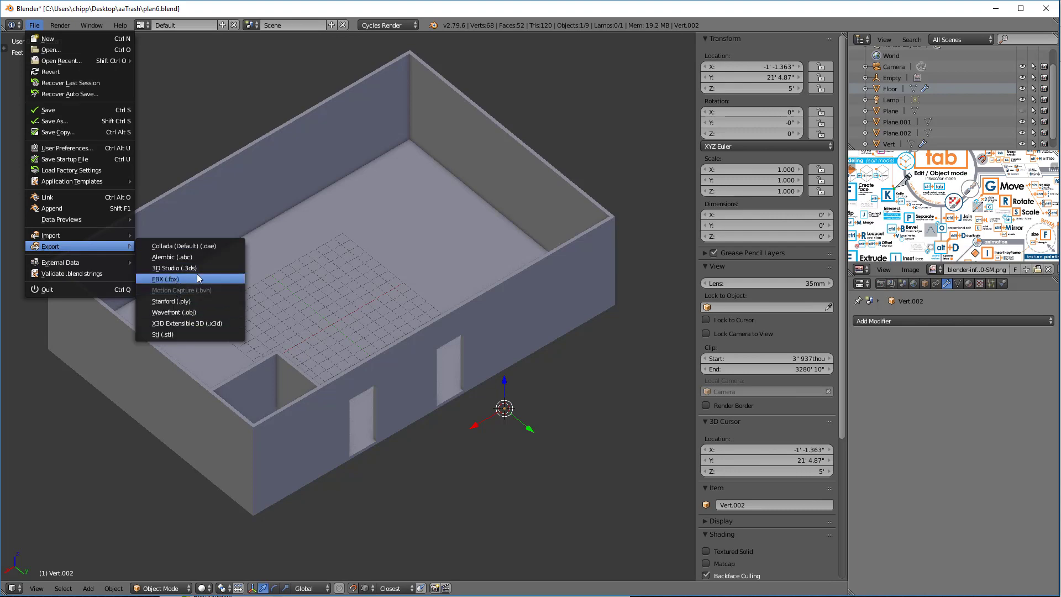
{"action": "left_click", "coordinate": [195, 310]}
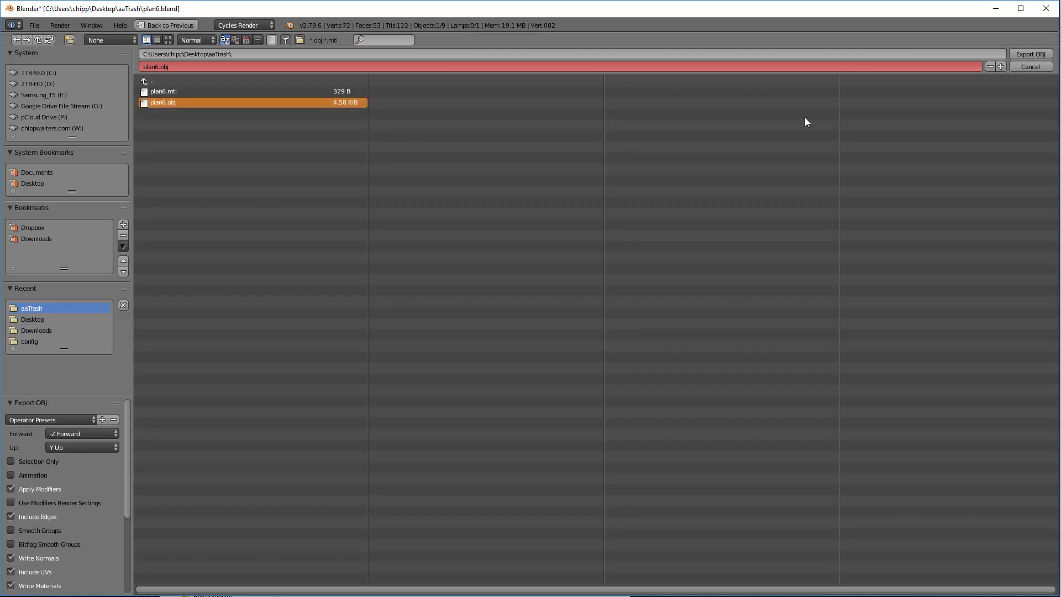
{"action": "left_click", "coordinate": [1015, 54]}
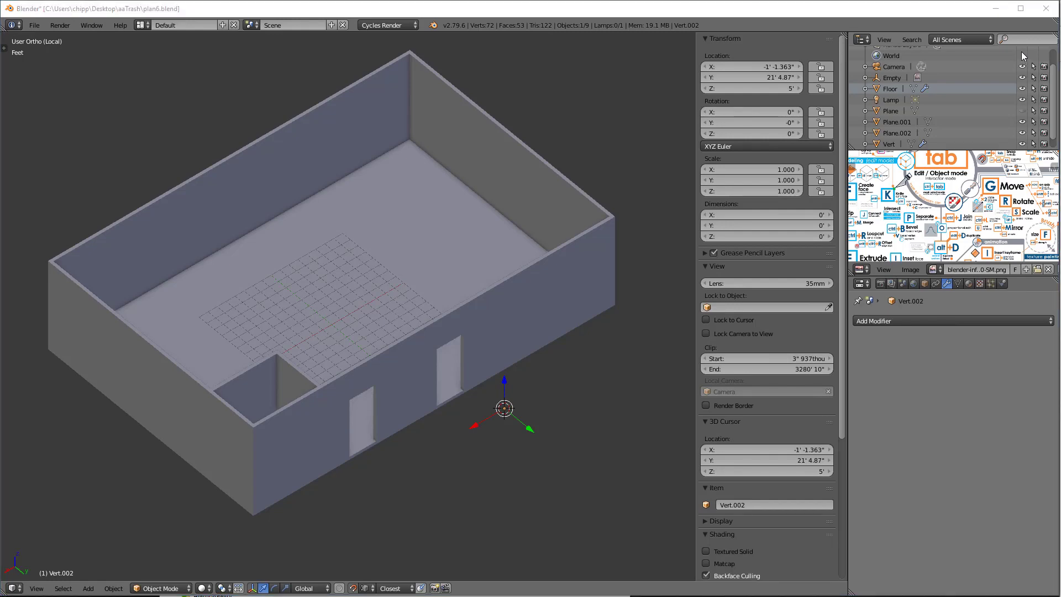
In SketchUp, orbit the imported room and hide the Floor_Vert.001 group
{"action": "key", "text": "alt+Tab"}
{"action": "key", "text": "Tab"}
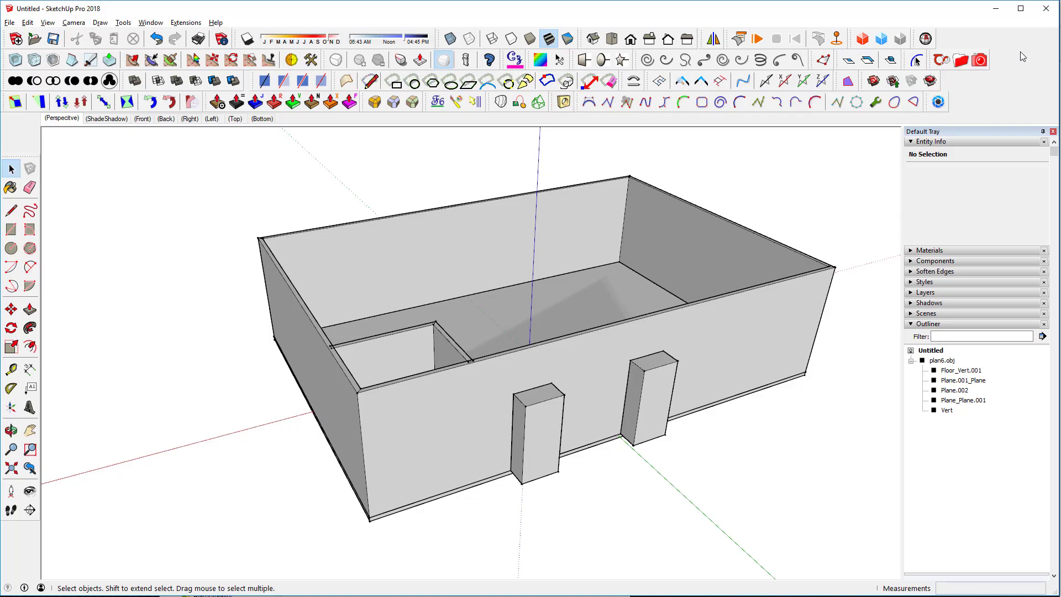
{"action": "key", "text": "o"}
{"action": "left_click_drag", "start_coordinate": [516, 279], "coordinate": [586, 308]}
{"action": "key", "text": "space"}
{"action": "left_click", "coordinate": [595, 309]}
{"action": "key", "text": "o"}
{"action": "left_click_drag", "start_coordinate": [749, 271], "coordinate": [736, 318]}
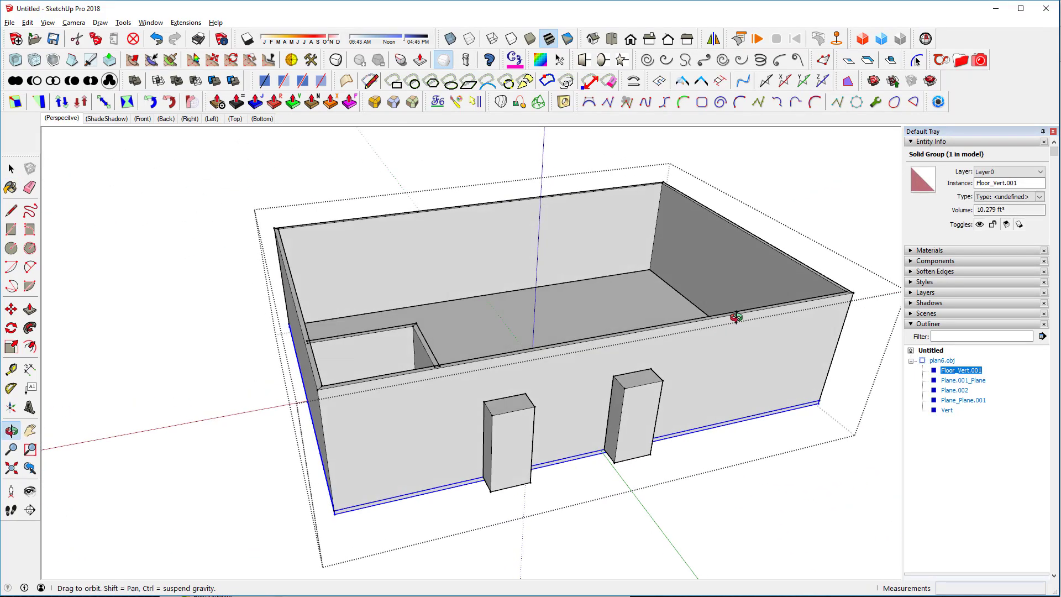
{"action": "key", "text": "space"}
{"action": "left_click", "coordinate": [979, 224]}
{"action": "middle_click_drag", "start_coordinate": [725, 280], "coordinate": [642, 321]}
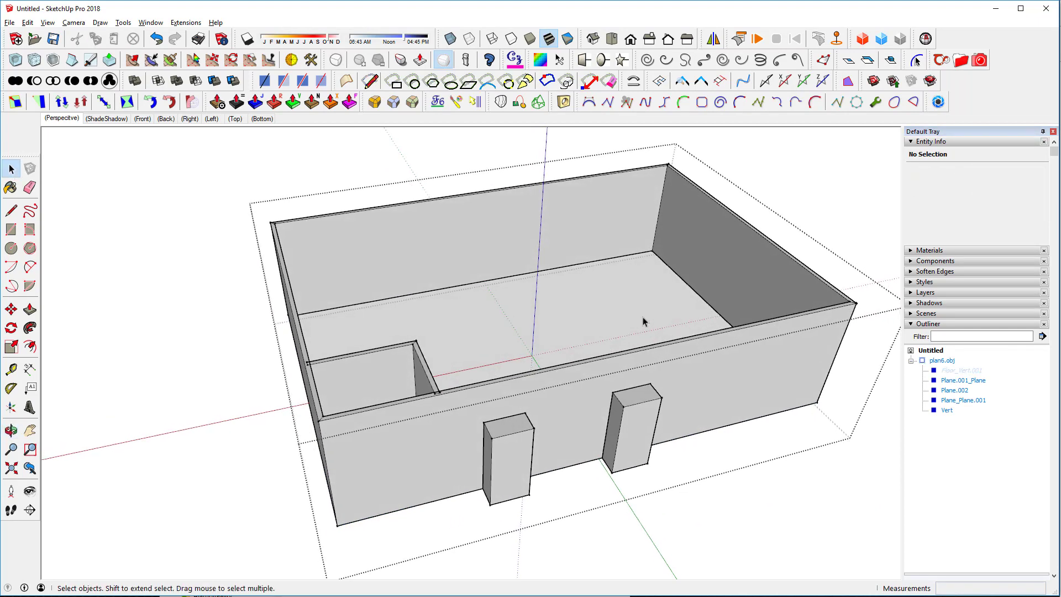
Delete the Plane_Plane.001 floor and both door blocks, then select Floor_Vert.001 again
{"action": "left_click", "coordinate": [635, 305]}
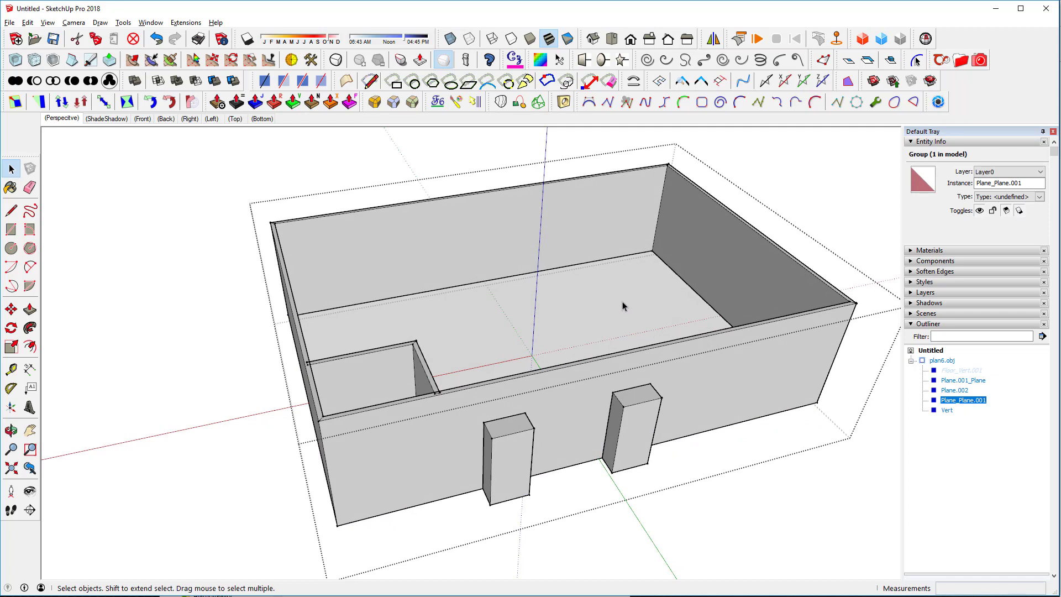
{"action": "key", "text": "Delete"}
{"action": "left_click", "coordinate": [643, 420]}
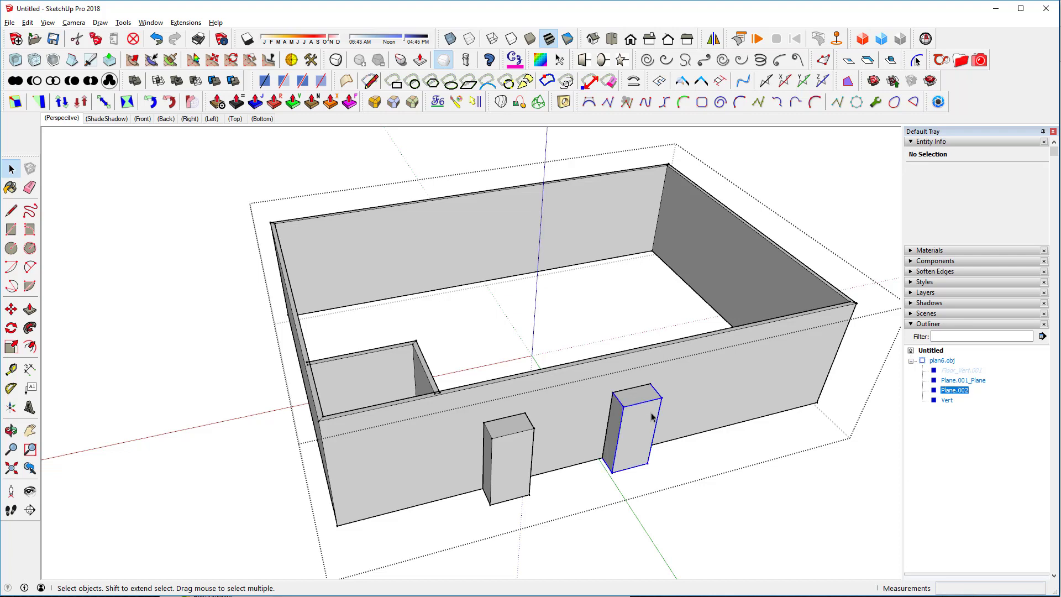
{"action": "key", "text": "Delete"}
{"action": "left_click", "coordinate": [516, 454]}
{"action": "key", "text": "Delete"}
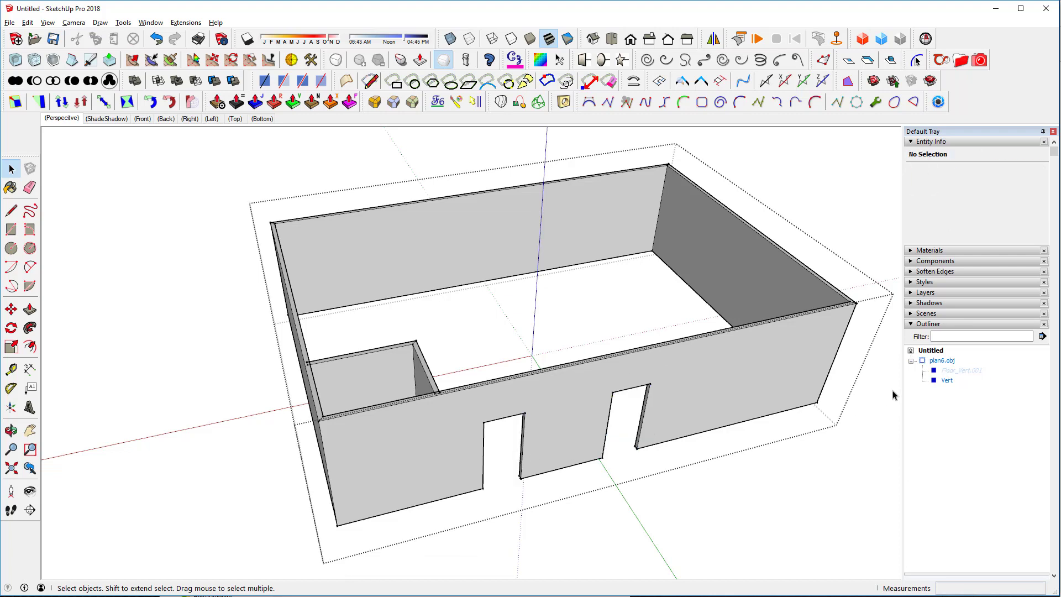
{"action": "left_click", "coordinate": [961, 370]}
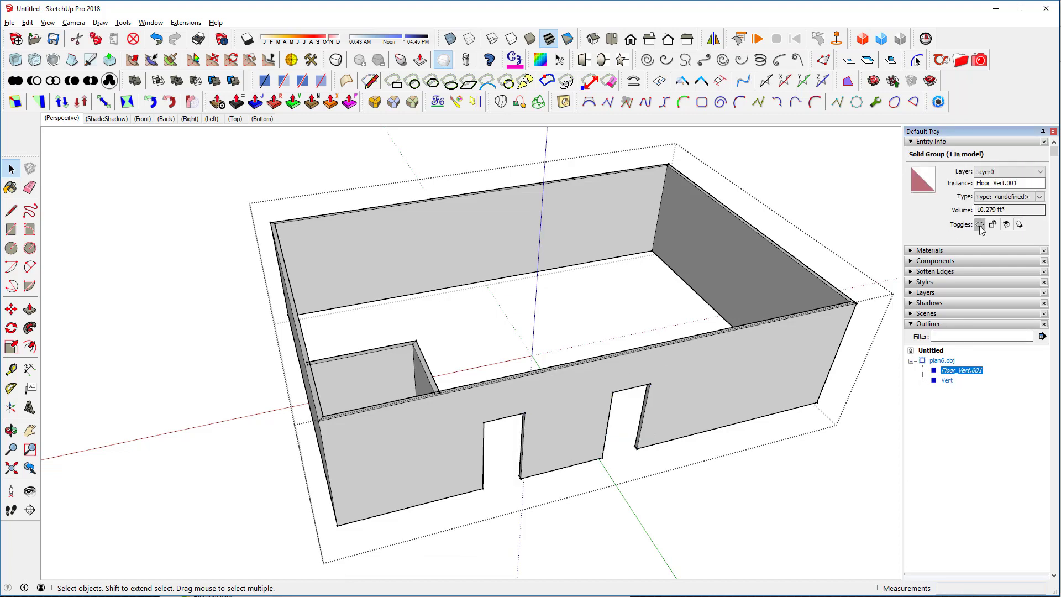
{"action": "mouse_move", "coordinate": [619, 359]}
{"action": "middle_mouse_down"}
{"action": "mouse_move", "coordinate": [635, 331]}
{"action": "mouse_move", "coordinate": [648, 227]}
{"action": "mouse_move", "coordinate": [769, 311]}
{"action": "mouse_move", "coordinate": [284, 296]}
{"action": "mouse_move", "coordinate": [272, 284]}
{"action": "mouse_move", "coordinate": [595, 351]}
{"action": "mouse_move", "coordinate": [618, 345]}
{"action": "middle_mouse_up"}
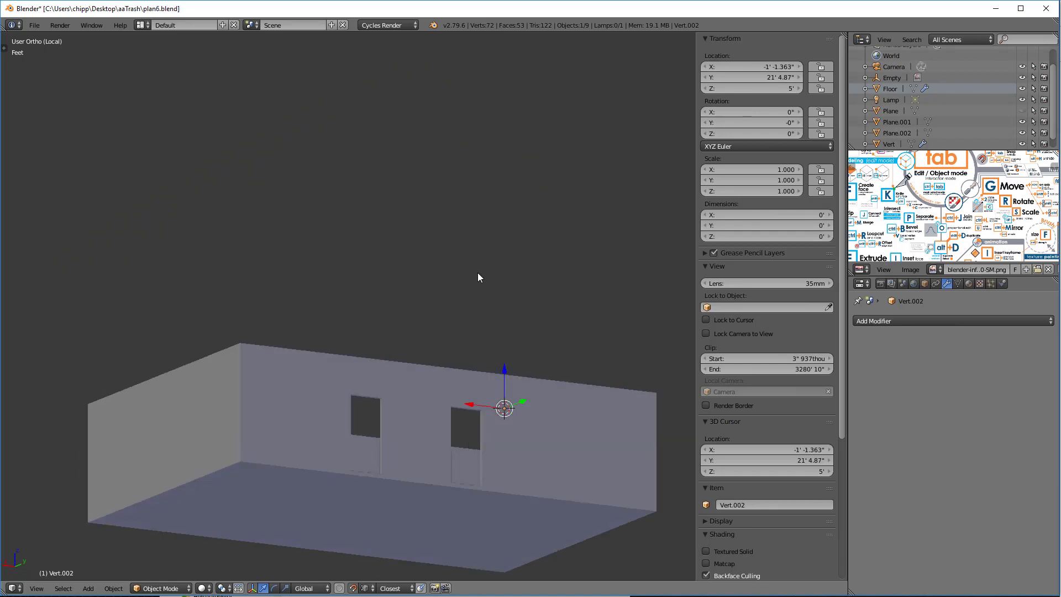
Apply the Vert walls' Solidify, Boolean and Boolean.001 modifiers
{"action": "mouse_move", "coordinate": [478, 272]}
{"action": "middle_mouse_down"}
{"action": "mouse_move", "coordinate": [464, 327]}
{"action": "mouse_move", "coordinate": [490, 336]}
{"action": "mouse_move", "coordinate": [539, 321]}
{"action": "middle_mouse_up"}
{"action": "right_click", "coordinate": [539, 322]}
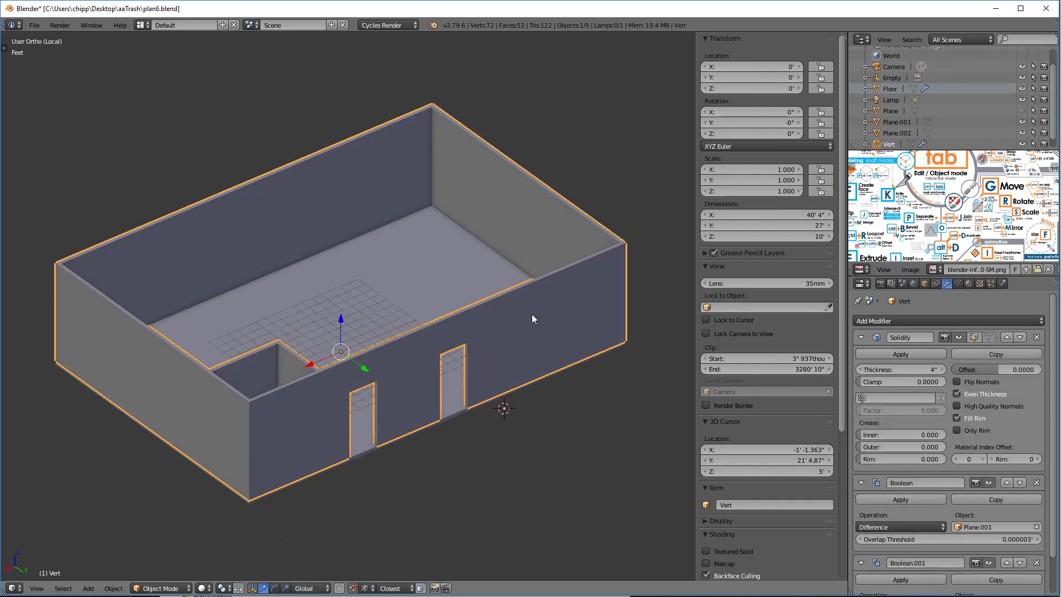
{"action": "left_click", "coordinate": [906, 353]}
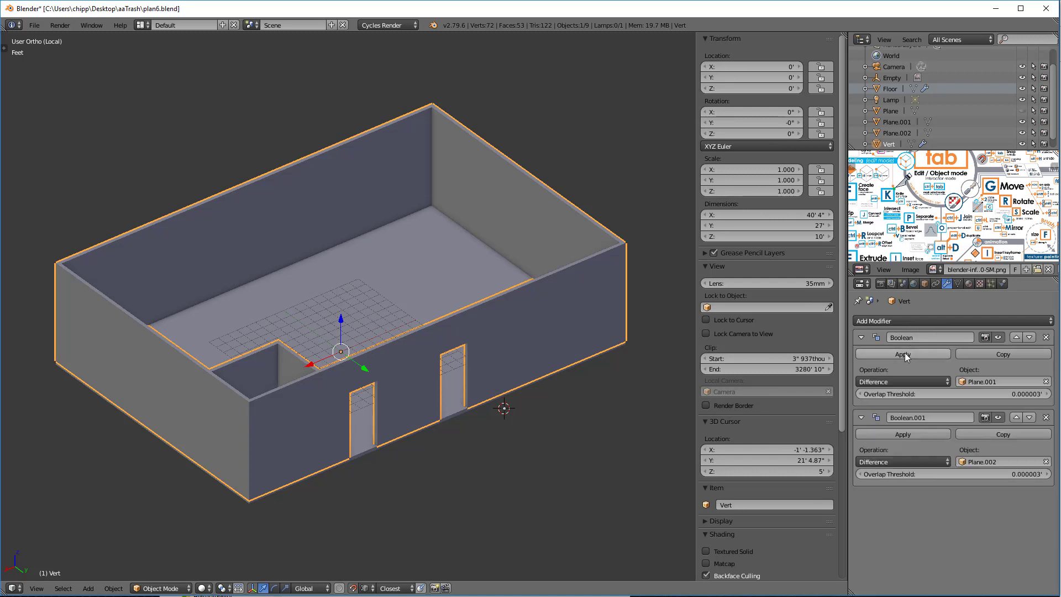
{"action": "left_click", "coordinate": [904, 354]}
{"action": "left_click", "coordinate": [909, 353]}
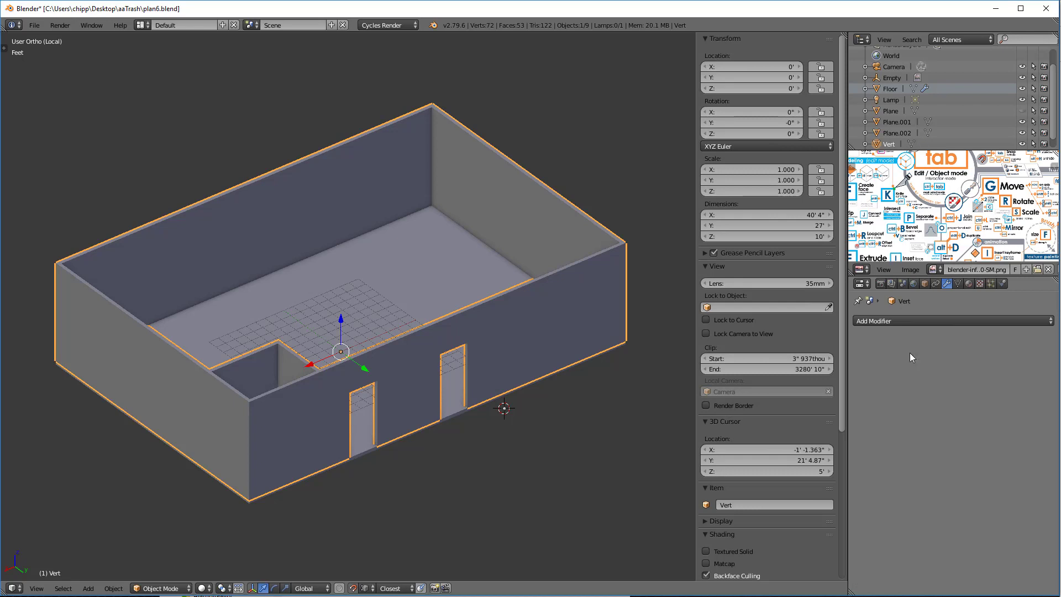
Apply the Floor's Solidify modifier and switch the view to wireframe
{"action": "right_click", "coordinate": [449, 245]}
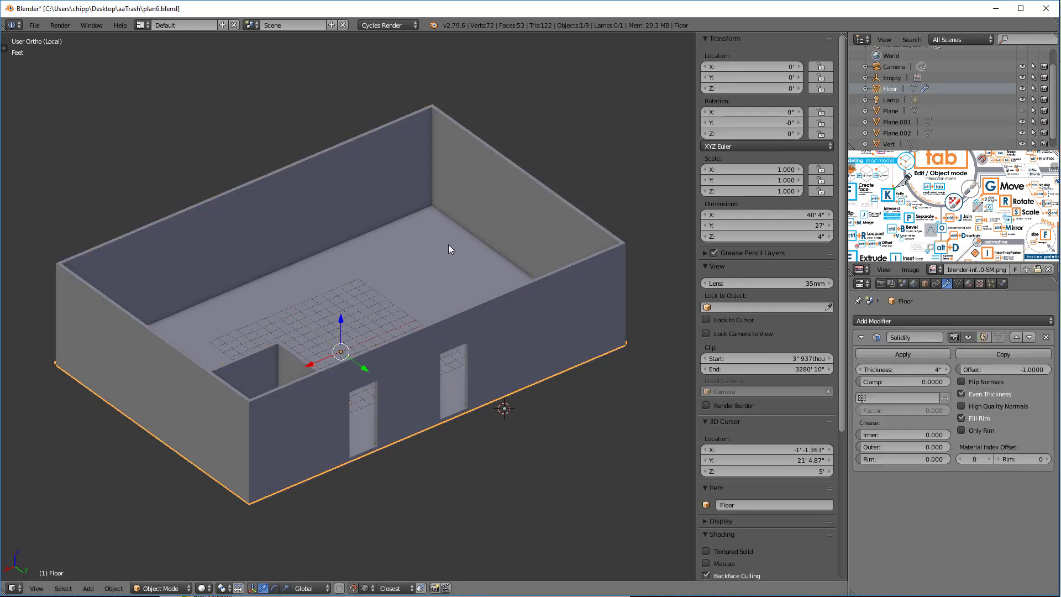
{"action": "left_click", "coordinate": [914, 353]}
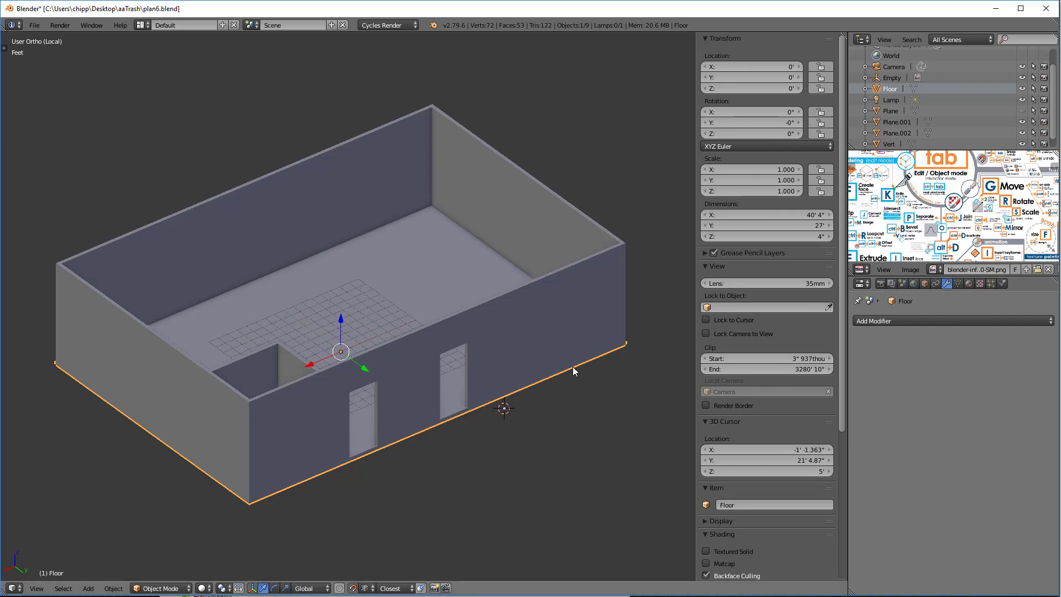
{"action": "key", "text": "z"}
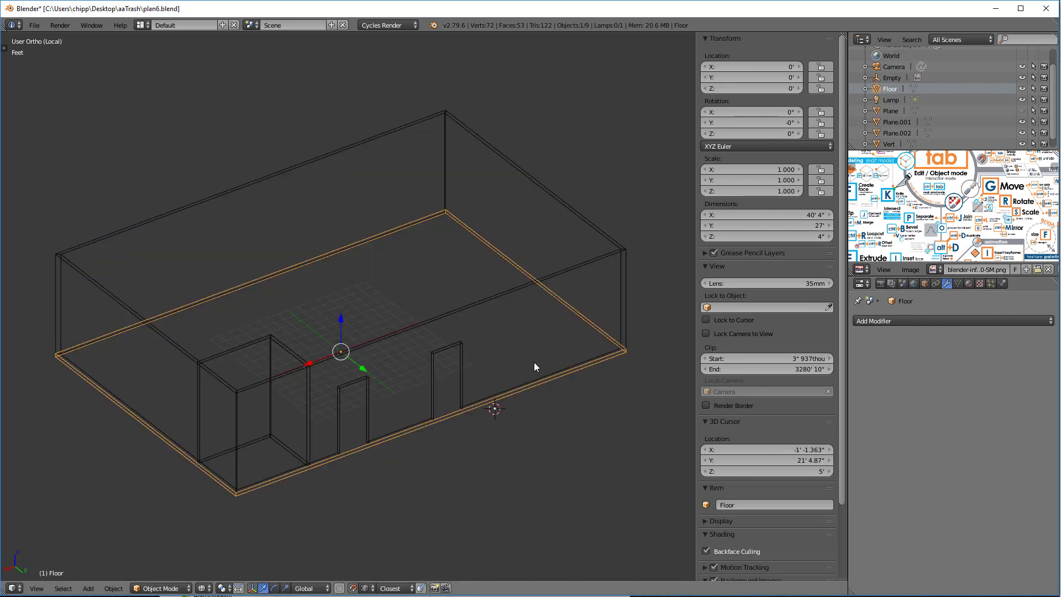